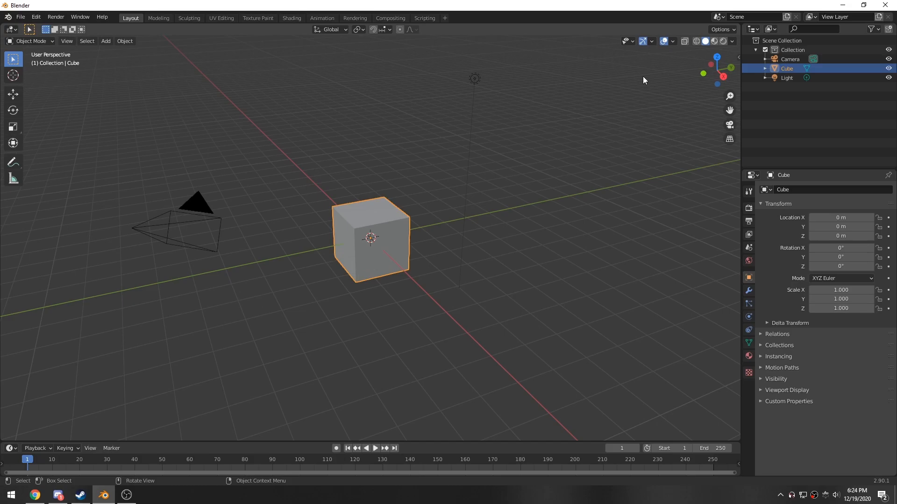
- Delete the default cube and light from the scene
middle_click_drag(488, 214, 222, 138)
left_click_drag(206, 120, 420, 286)
key("Delete")
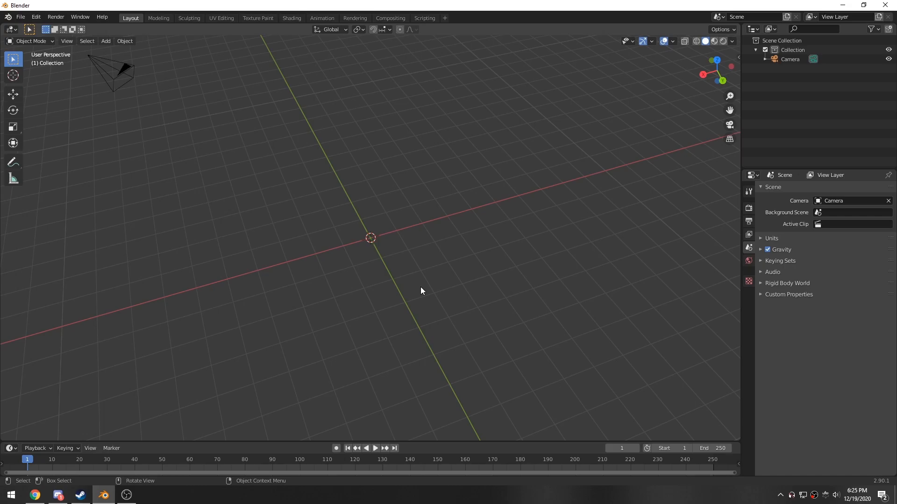
- Add a plane mesh at the origin
middle_click_drag(324, 260, 330, 311)
key("shift+a")
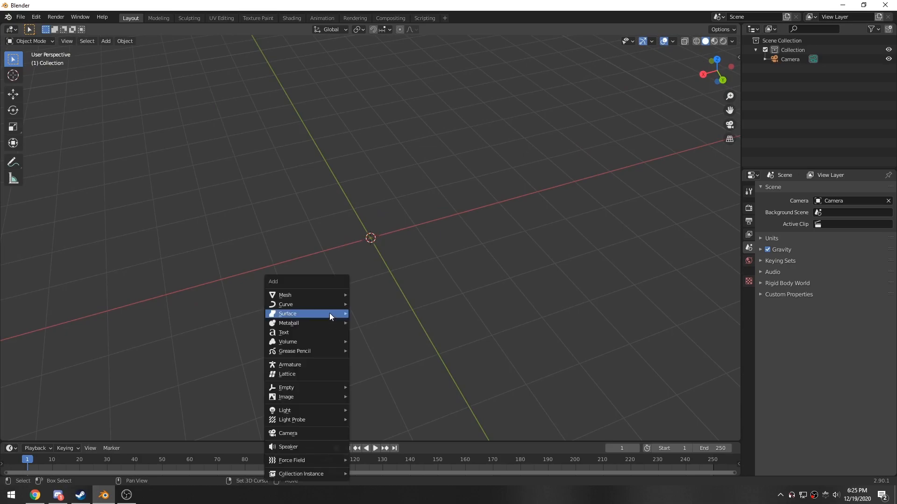
middle_click_drag(208, 295, 278, 298)
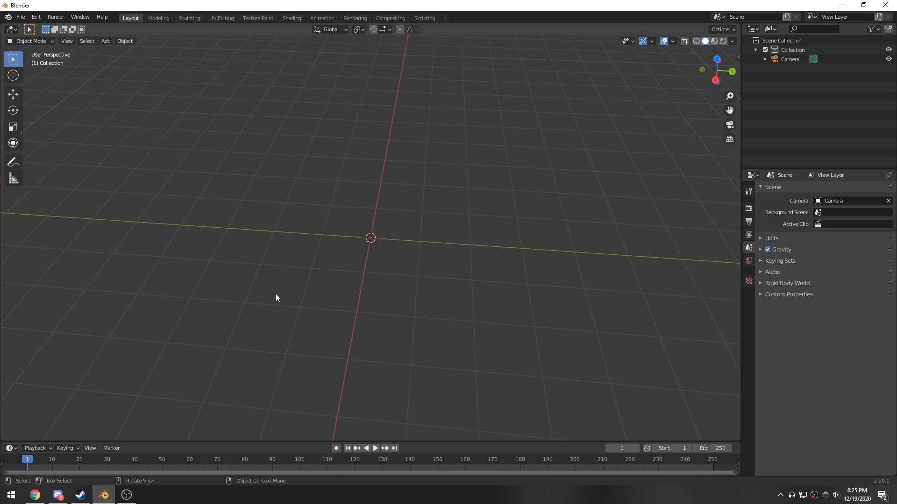
key("shift+a")
mouse_move(278, 293)
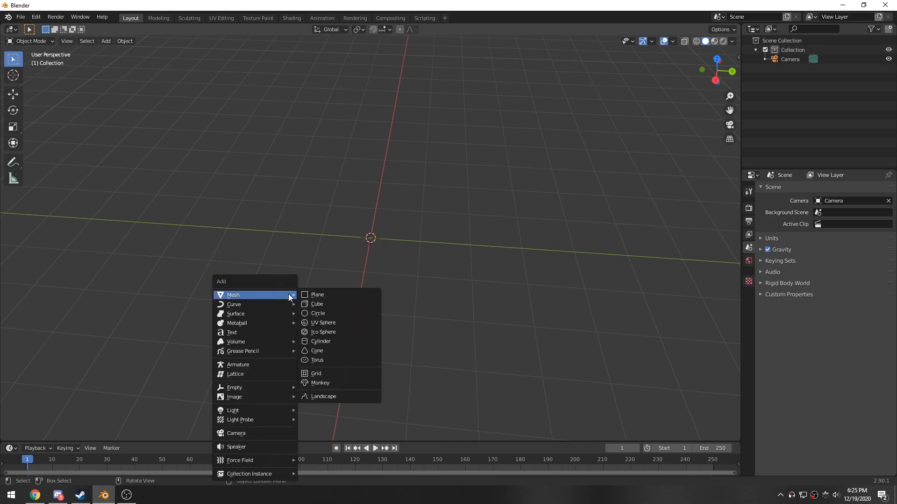
left_click(324, 295)
middle_click_drag(323, 293, 421, 290)
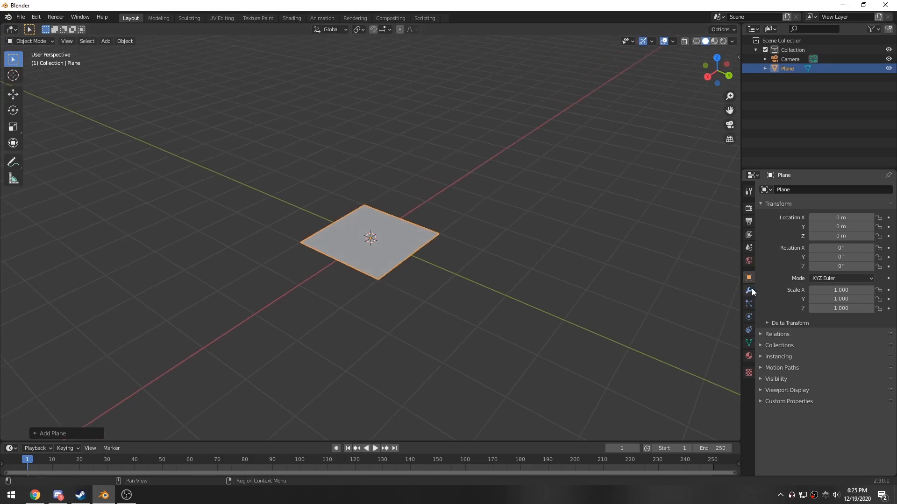
- Scale the plane to 5 on all three axes
key("s")
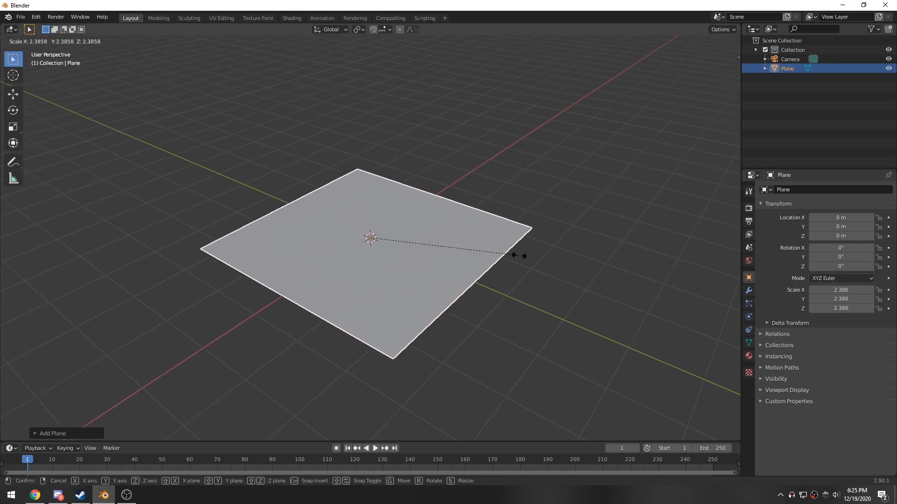
left_click(631, 264)
left_click_drag(822, 290, 827, 302)
type("5")
key("Return")
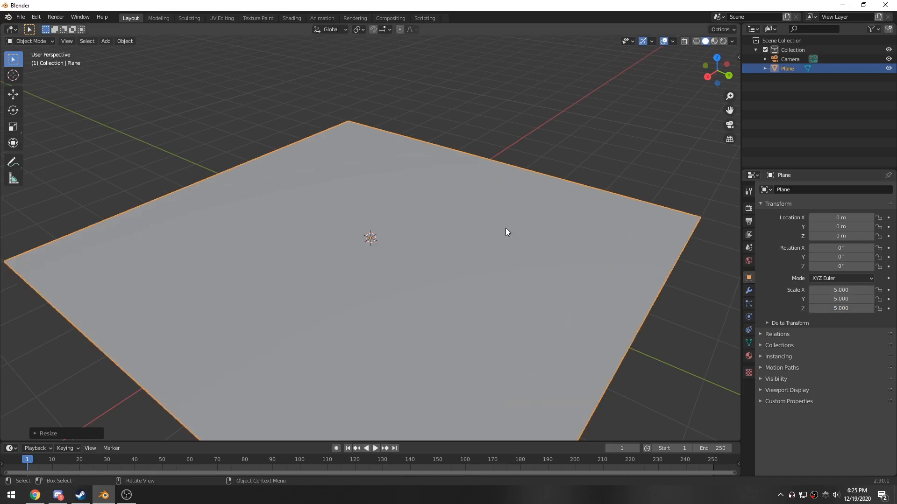
- Look at the plane through the camera and try fly navigation
middle_click_drag(506, 229, 478, 227)
scroll(478, 227, "down", 3)
mouse_move(431, 243)
middle_mouse_down()
mouse_move(408, 246)
mouse_move(422, 246)
middle_mouse_up()
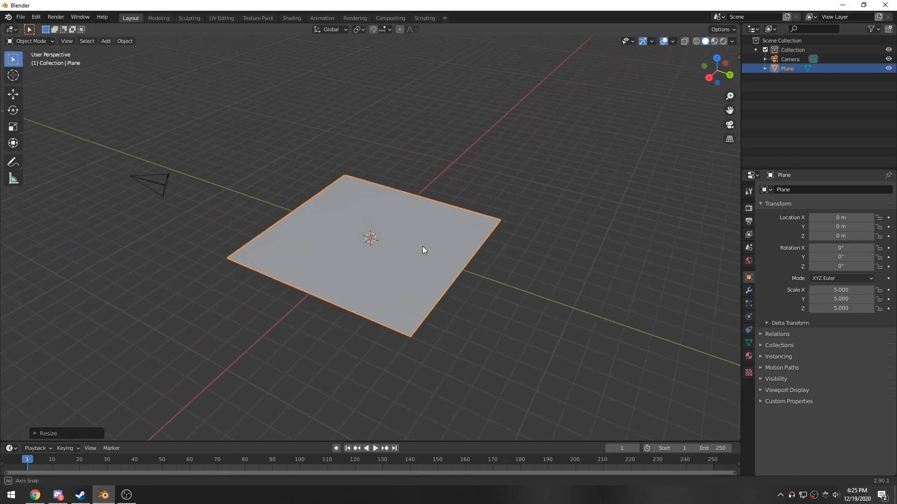
key("KP_0")
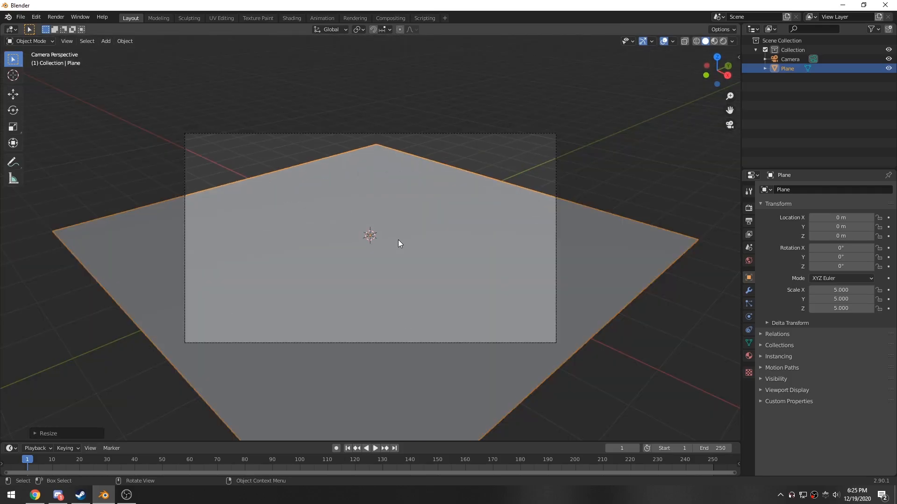
key("shift+grave")
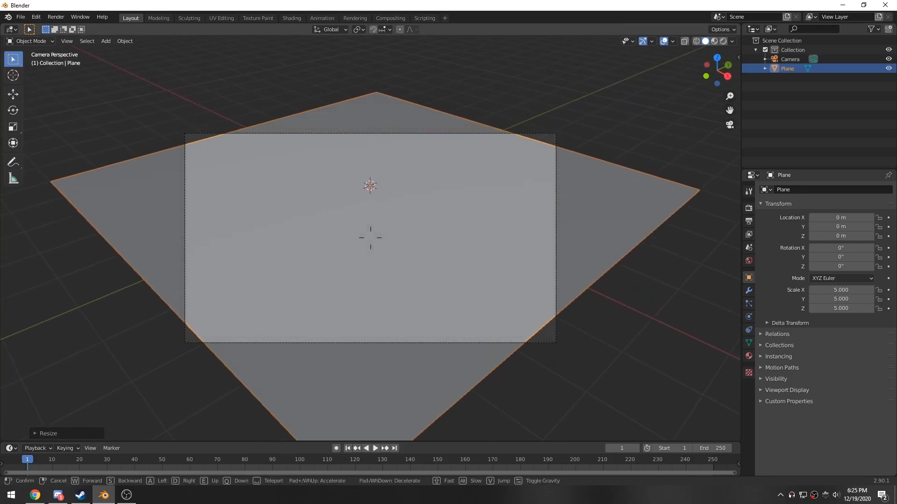
left_click(399, 290)
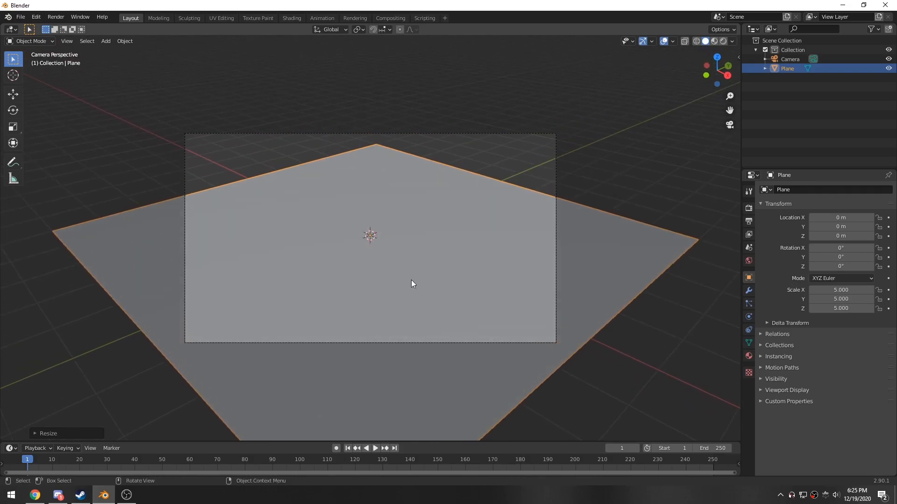
- Undo the last two changes
key("ctrl+z")
key("ctrl+z")
middle_click_drag(427, 259, 362, 261)
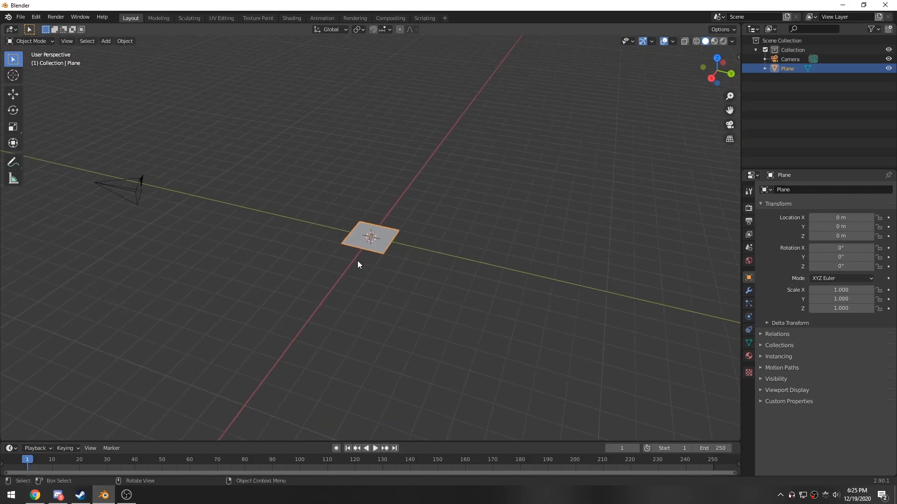
middle_click_drag(127, 189, 370, 232)
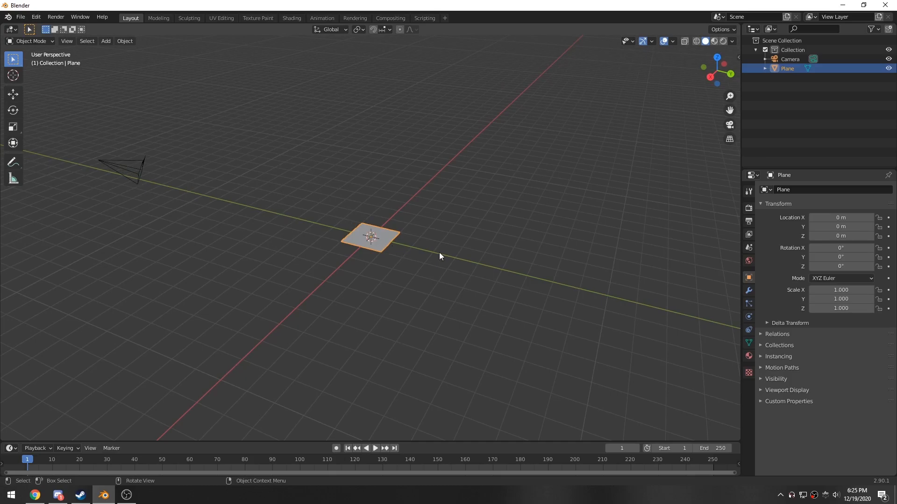
- Reselect the plane and set its scale to 5 on all three axes
left_click_drag(847, 290, 847, 308)
key("Return")
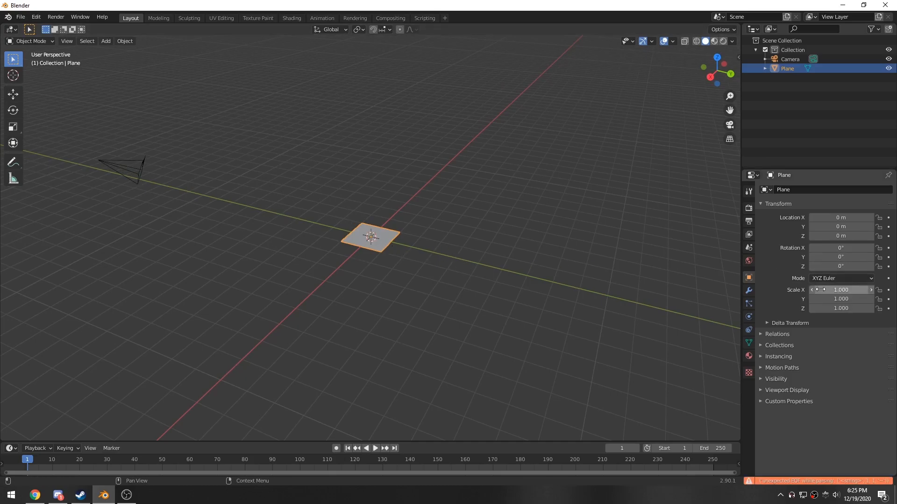
left_click(695, 223)
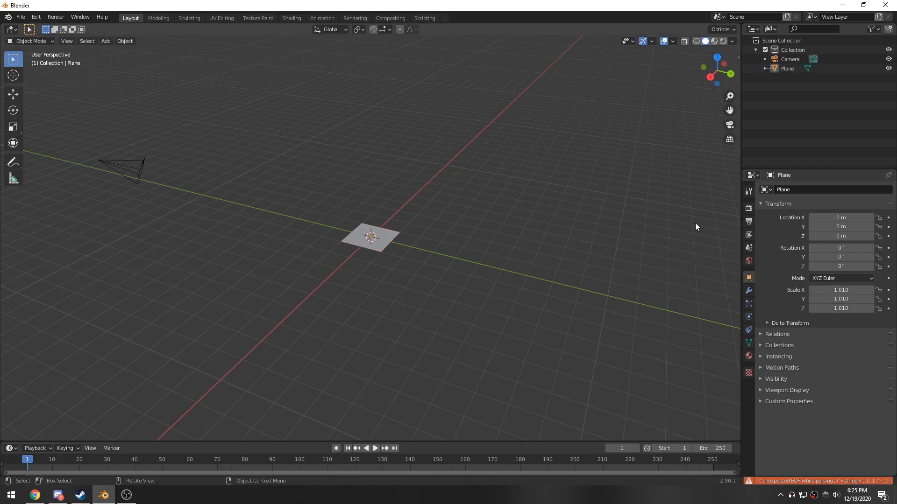
left_click(387, 238)
left_click_drag(841, 290, 836, 309)
type("5")
key("Return")
- In camera view, scale the plane up to about 11.8 so it fills the camera frame
middle_click_drag(657, 299, 307, 304)
key("KP_0")
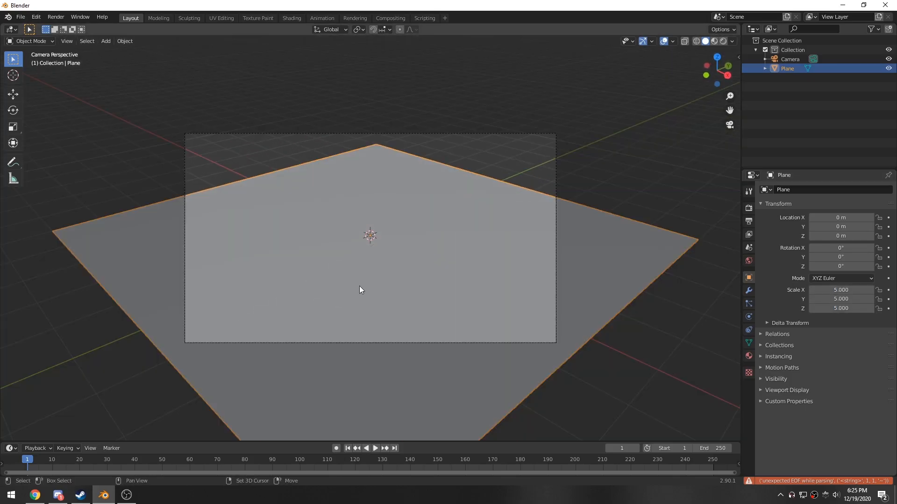
key("shift+grave")
left_click(370, 238)
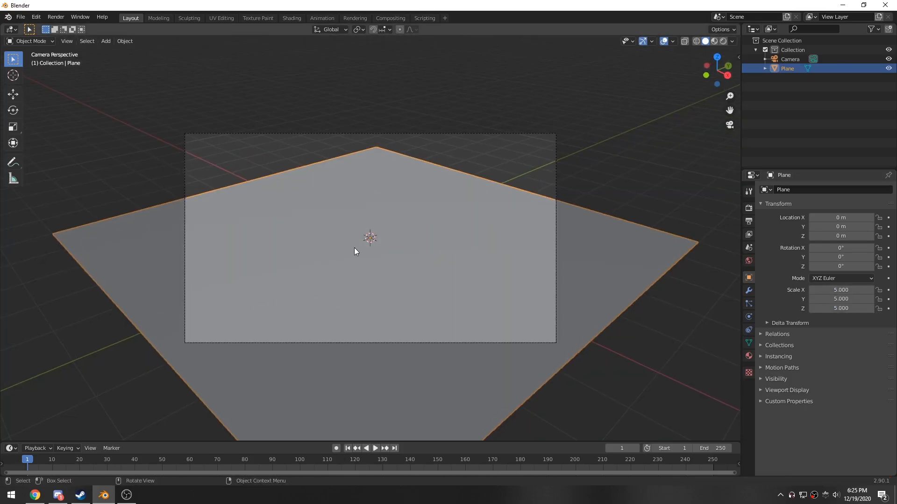
key("s")
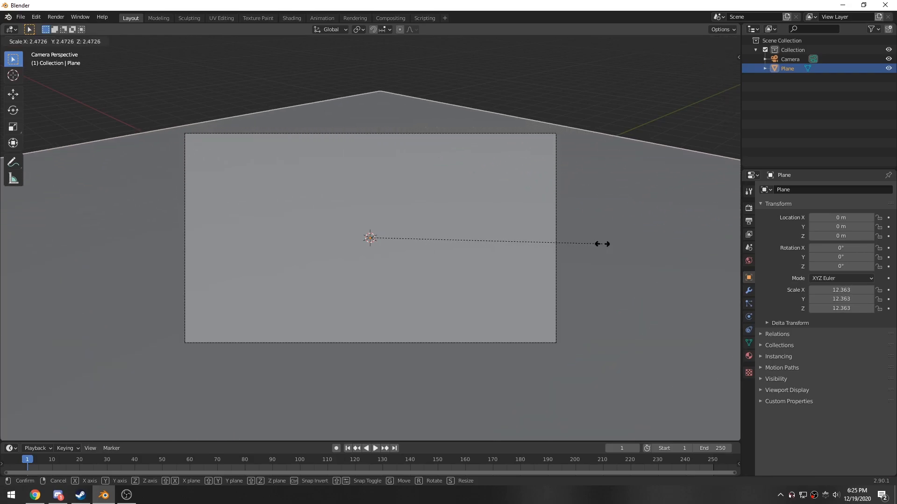
left_click(591, 245)
middle_click_drag(590, 245, 412, 300)
key("KP_0")
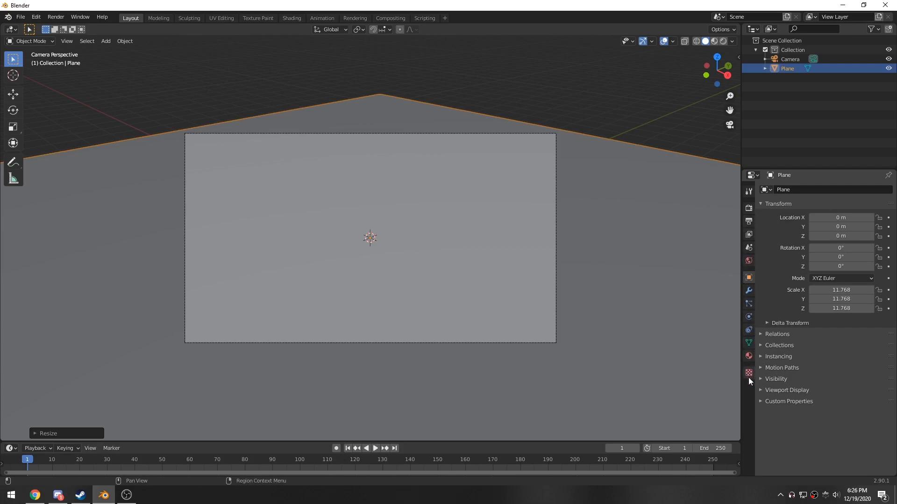
- Select the camera and switch its lens type to Orthographic
left_click(785, 60)
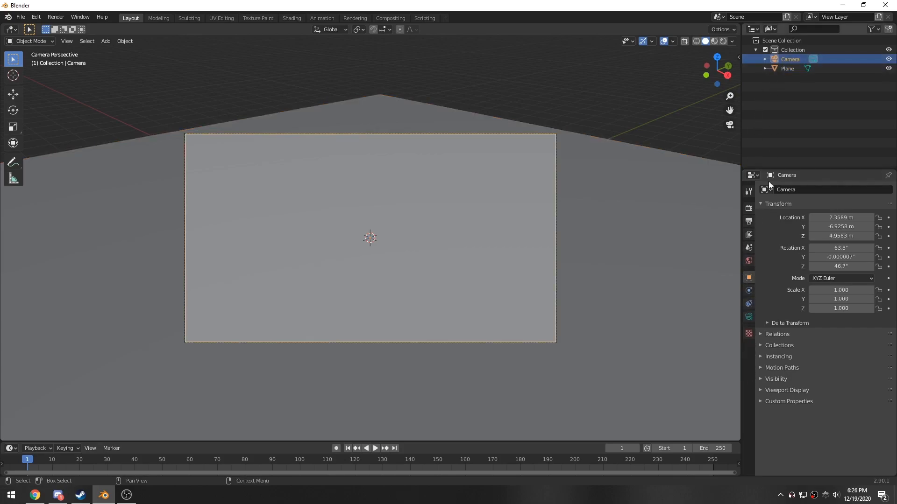
left_click(748, 318)
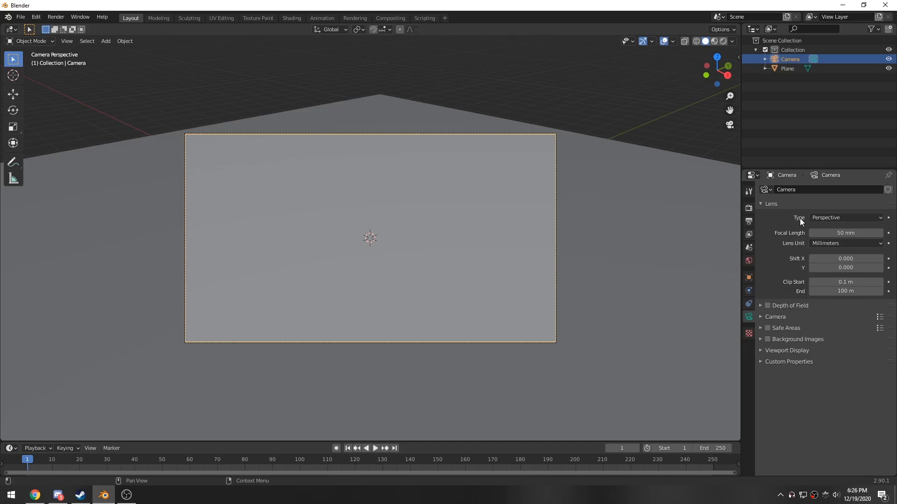
left_click(825, 218)
left_click(830, 234)
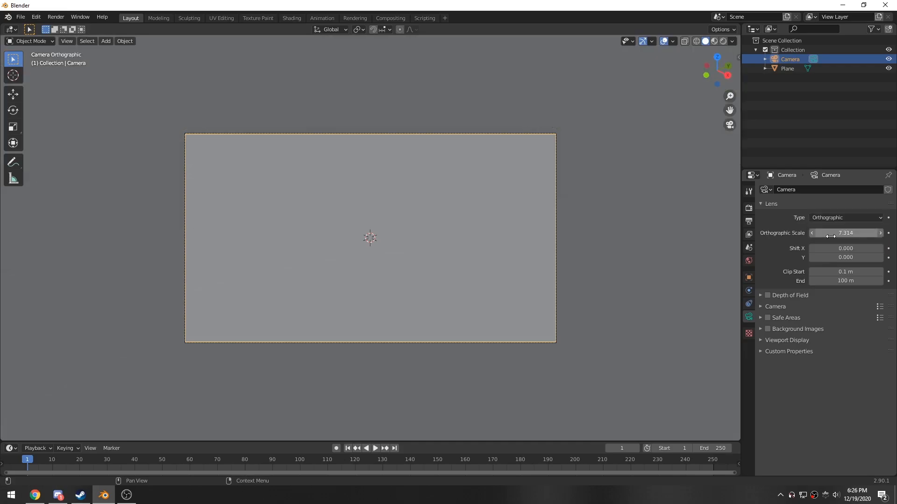
- Rescale the plane so it covers the orthographic camera frame
scroll(543, 259, "down", 2)
middle_click_drag(542, 260, 522, 265)
left_click(537, 265)
key("s")
left_click(510, 264)
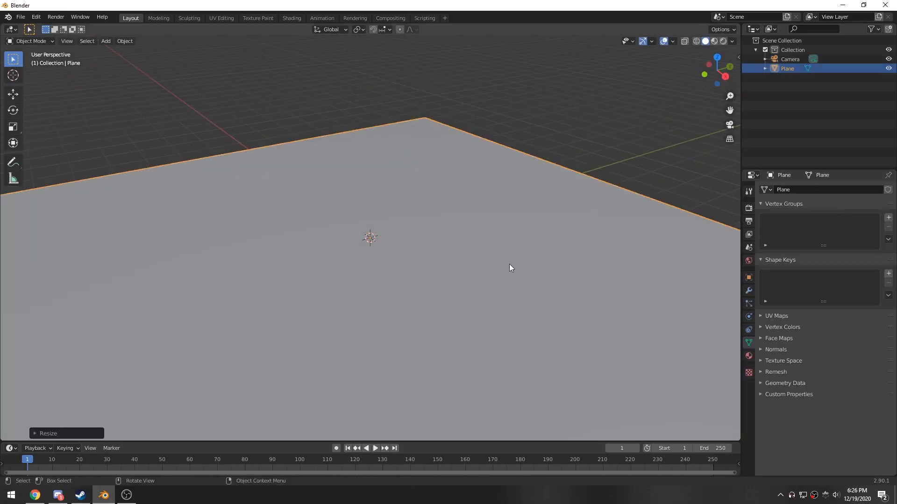
key("KP_0")
key("s")
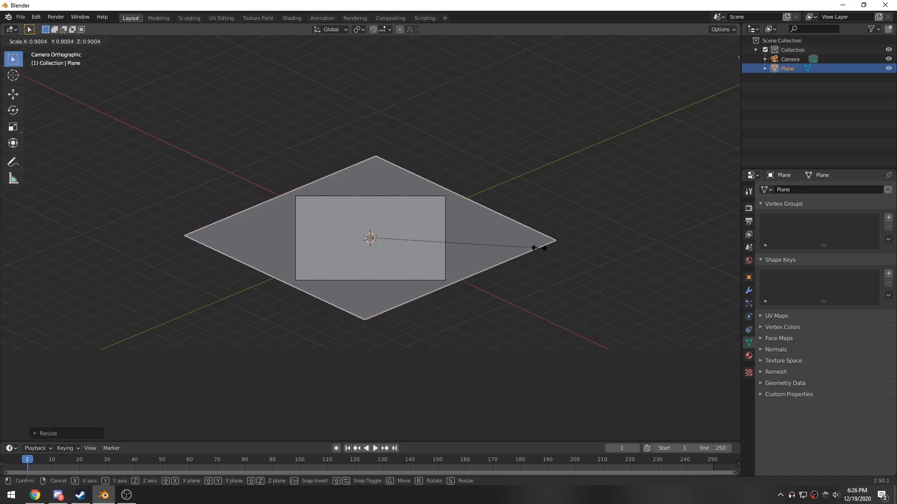
left_click(540, 247)
- Reselect the plane, split the viewport, and turn the new half into a Shader Editor
scroll(424, 268, "up", 5)
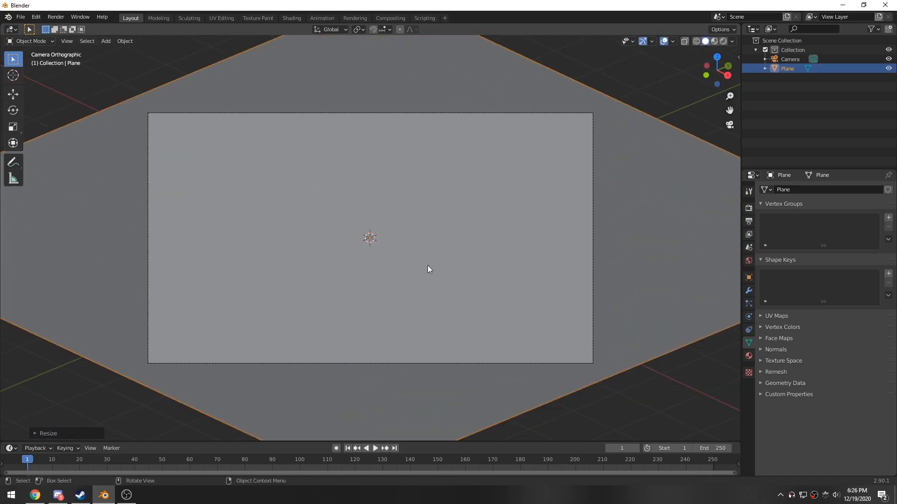
scroll(427, 270, "down", 1)
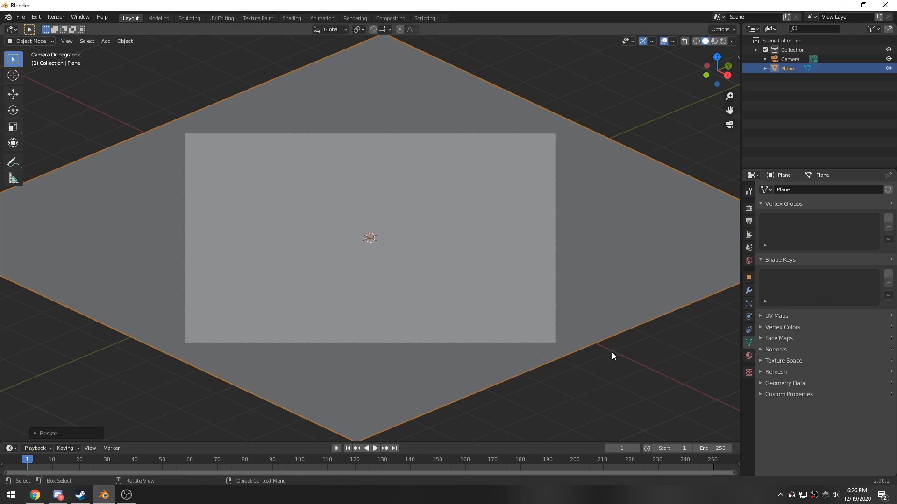
left_click(600, 375)
middle_click_drag(202, 159, 435, 276)
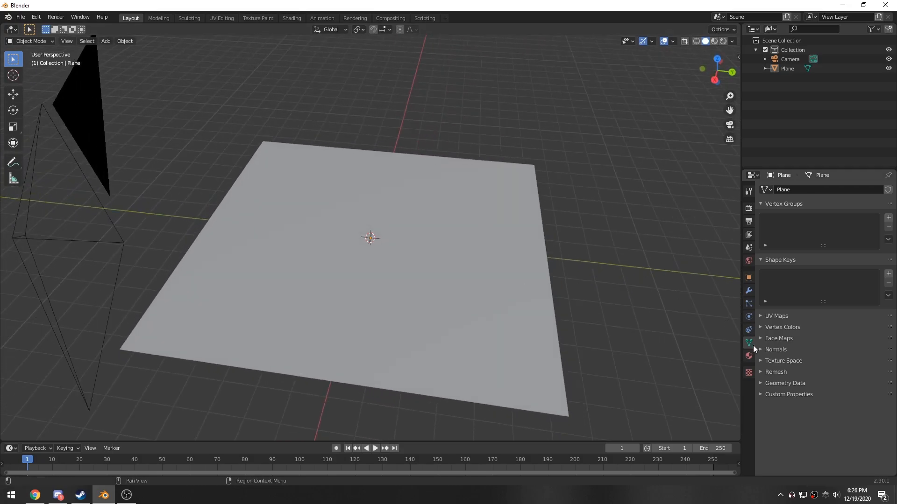
middle_click_drag(364, 280, 372, 282)
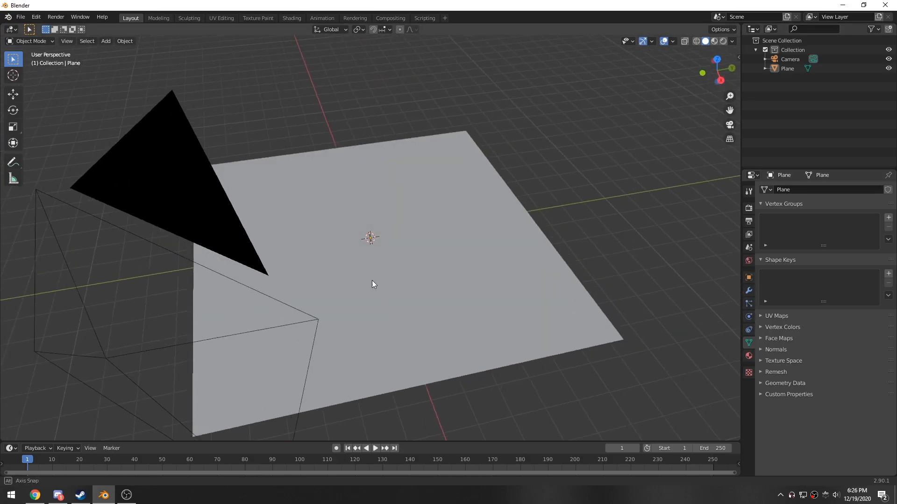
scroll(420, 276, "up", 3)
left_click(460, 271)
middle_click_drag(460, 271, 447, 265)
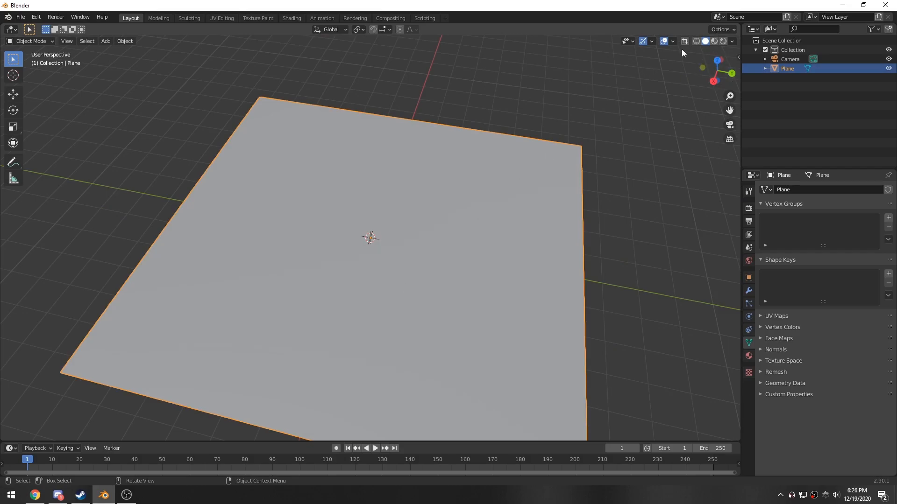
left_click_drag(741, 24, 387, 27)
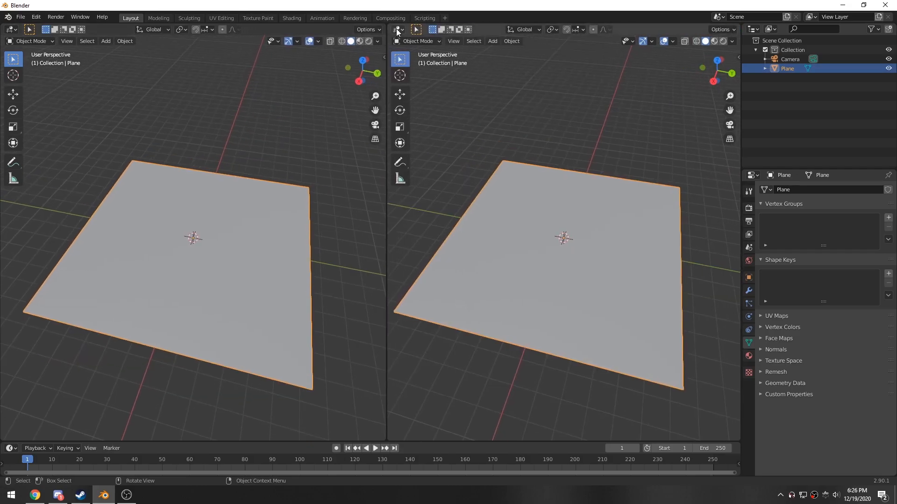
left_click(398, 29)
left_click(418, 115)
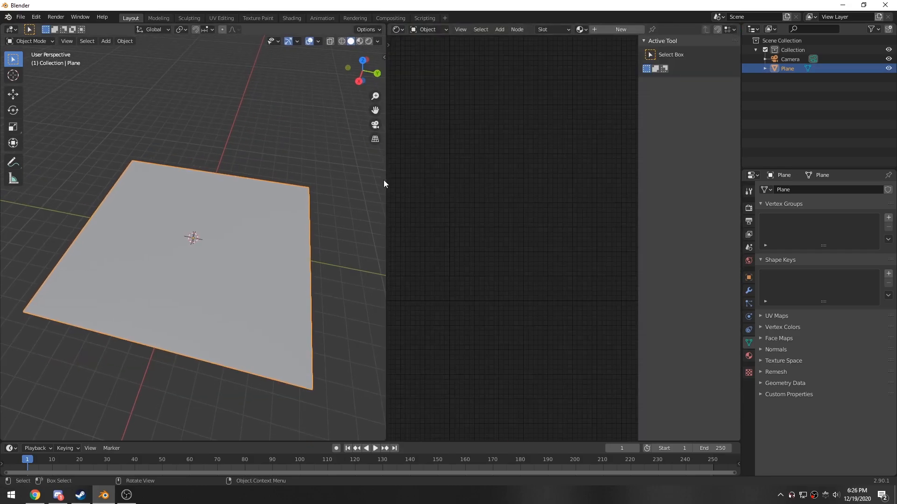
- Hide the node sidebar and create a new material for the plane
left_click_drag(385, 185, 394, 182)
key("n")
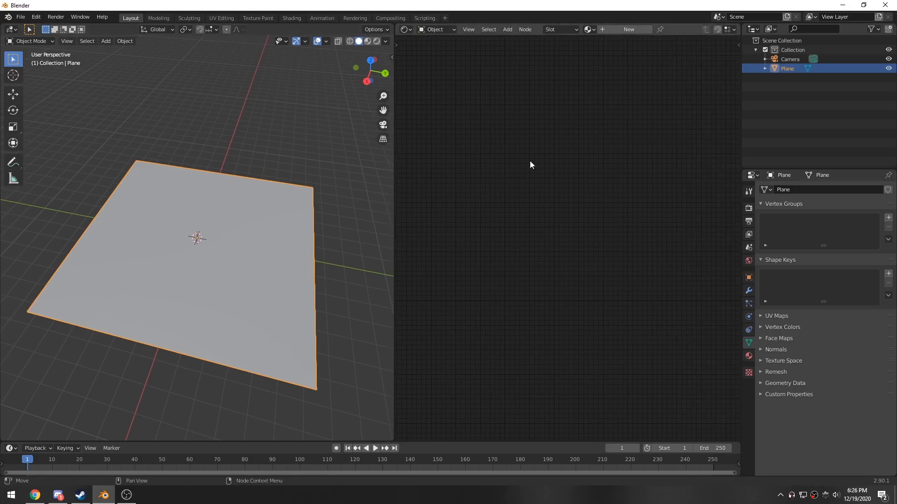
left_click(620, 29)
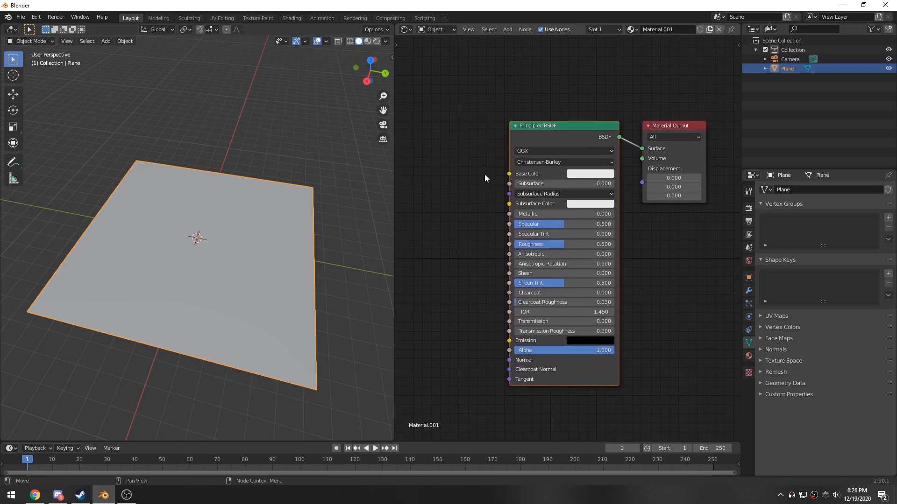
- Delete the Principled BSDF node and set the Material Output target to Octane
key("Delete")
middle_click_drag(467, 178, 468, 178)
left_click(670, 148)
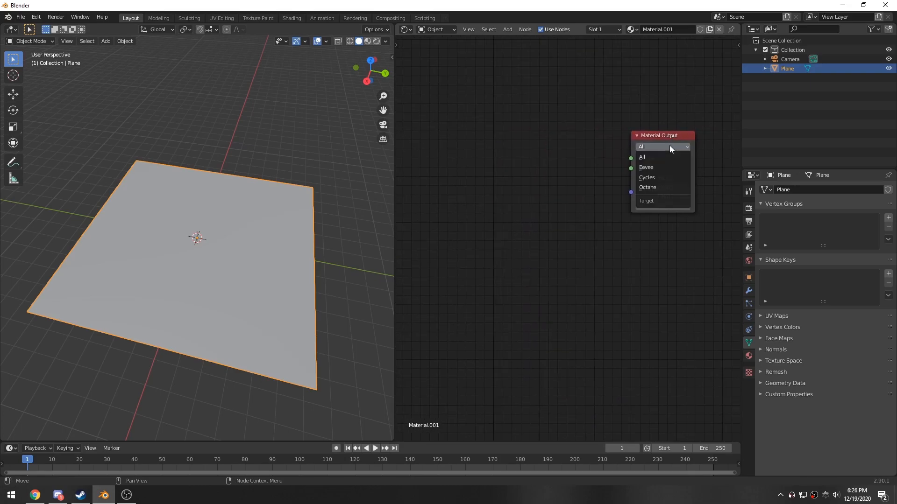
left_click(663, 186)
- Switch the scene's render engine to Octane
middle_click_drag(560, 173, 587, 190)
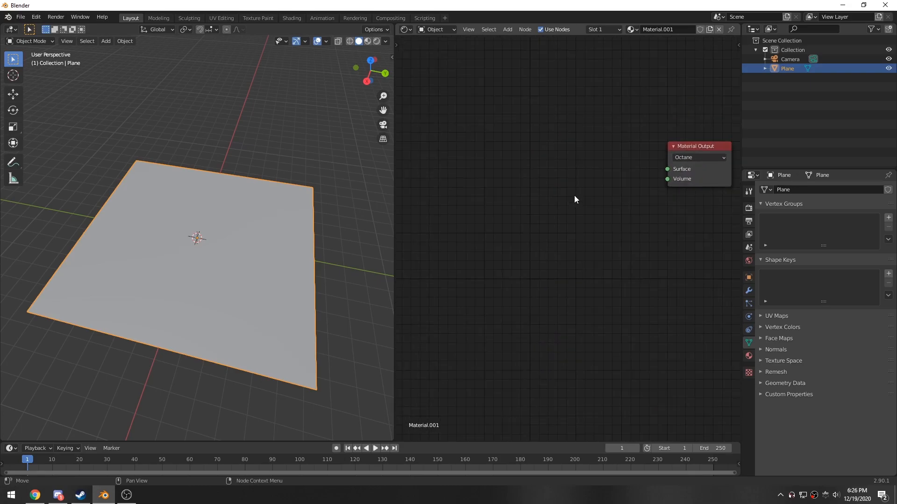
scroll(547, 204, "down", 1)
left_click(748, 208)
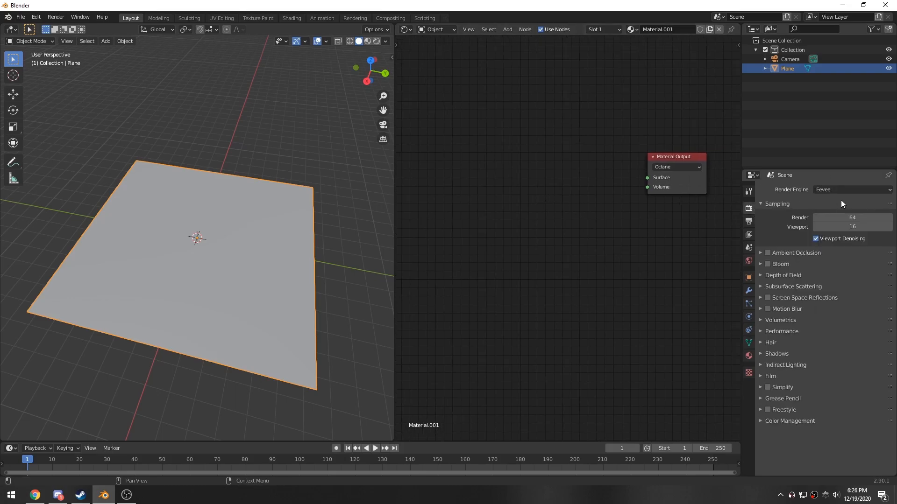
left_click(837, 192)
left_click(836, 231)
middle_click_drag(522, 236, 529, 237)
scroll(536, 237, "up", 1)
key("shift+a")
key("s")
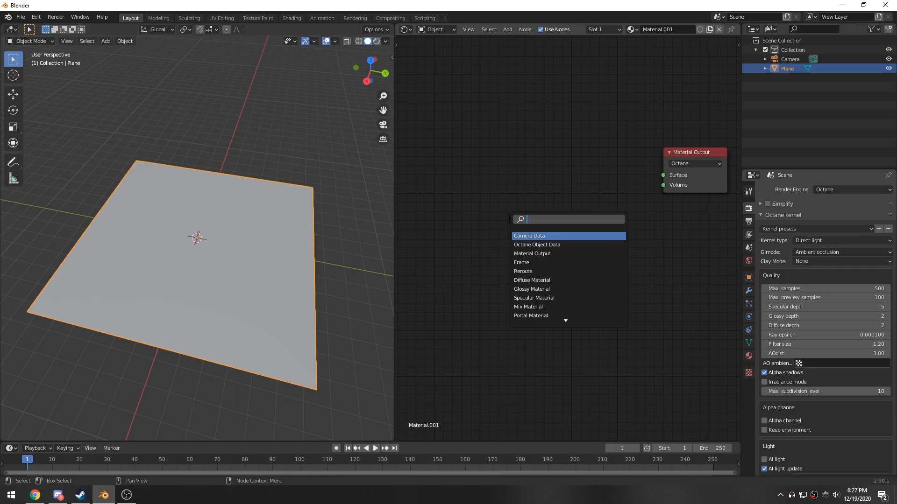
left_click(491, 177)
middle_click_drag(554, 208, 522, 213)
scroll(537, 212, "down", 2)
middle_click_drag(581, 204, 561, 212)
scroll(569, 191, "up", 1)
left_click(828, 190)
left_click(817, 193)
scroll(503, 214, "up", 1)
middle_click_drag(493, 213, 500, 209)
middle_click_drag(566, 168, 573, 175)
left_click_drag(655, 153, 598, 173)
middle_click_drag(503, 249, 572, 246)
- Add an Octane Metal Material node and connect its output to the Material Output's Surface input
key("shift+a")
left_click(526, 211)
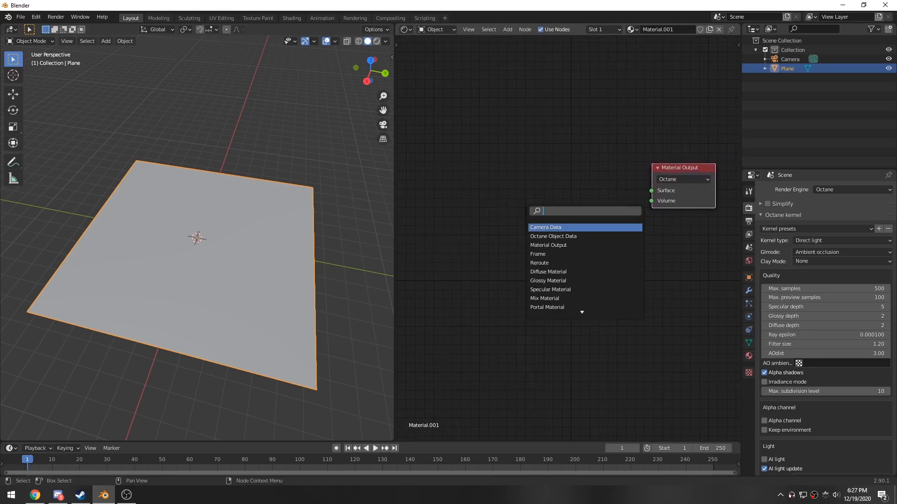
type("meatl")
key("BackSpace")
key("BackSpace")
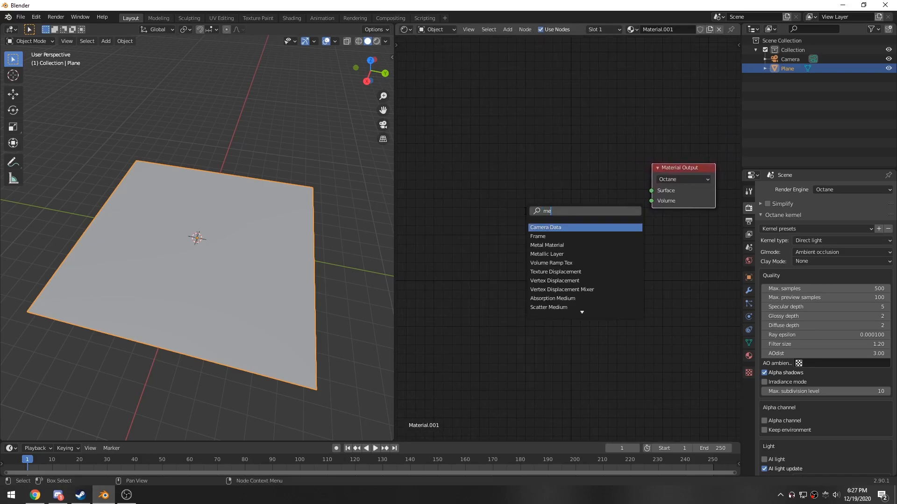
type("tal")
key("Return")
left_click(523, 173)
left_click_drag(600, 188, 651, 191)
left_click_drag(551, 176, 591, 168)
left_click(664, 177)
middle_click_drag(537, 217, 527, 165)
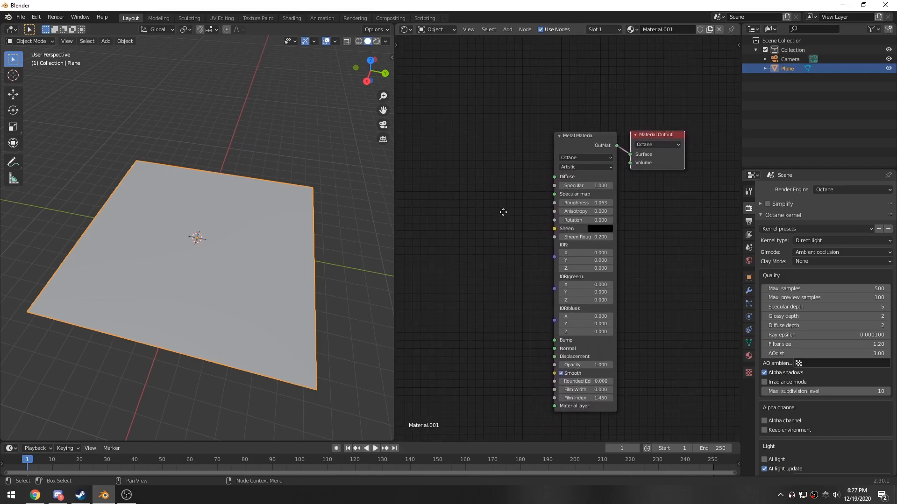
- Preview the plane in rendered viewport shading, then return to solid shading
middle_click_drag(243, 259, 213, 261)
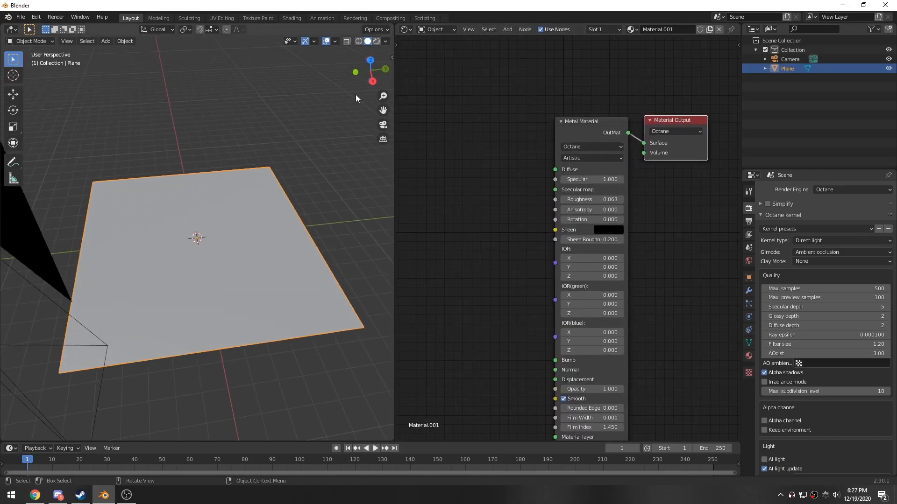
left_click(376, 41)
mouse_move(242, 231)
middle_mouse_down()
mouse_move(200, 245)
mouse_move(180, 200)
mouse_move(177, 246)
mouse_move(196, 306)
mouse_move(261, 327)
middle_mouse_up()
mouse_move(466, 357)
middle_mouse_down()
mouse_move(473, 238)
mouse_move(527, 230)
middle_mouse_up()
left_click(368, 41)
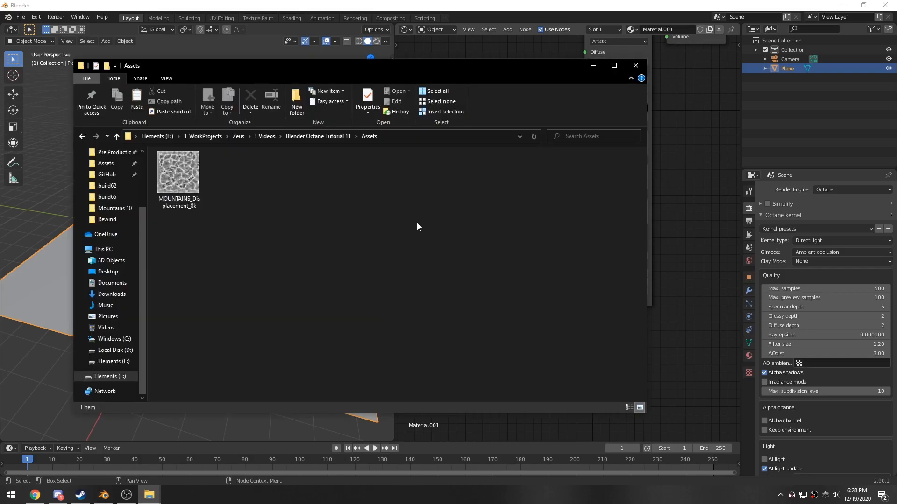
- Bring the MOUNTAINS_Displacement_8k image from the Assets folder into the node editor as an image texture node
left_click_drag(433, 71, 342, 112)
left_click_drag(88, 213, 485, 171)
left_click_drag(463, 175, 471, 262)
middle_click_drag(520, 256, 548, 248)
left_click_drag(523, 250, 555, 263)
left_click_drag(499, 240, 432, 252)
left_click(507, 273)
- Add a Texture Displacement node and connect the mountain image texture to its Texture input
key("shift+a")
left_click(550, 270)
type("displa")
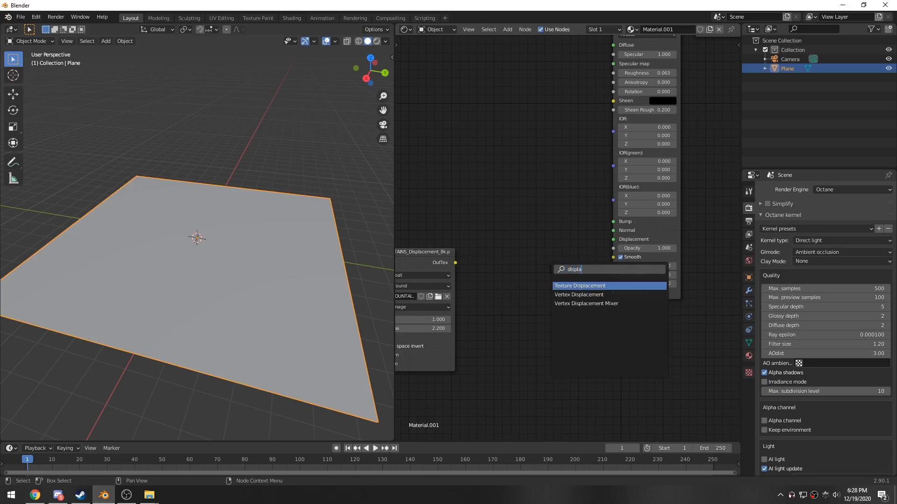
key("Return")
left_click(523, 245)
left_click_drag(455, 262, 522, 303)
left_click_drag(550, 249, 543, 237)
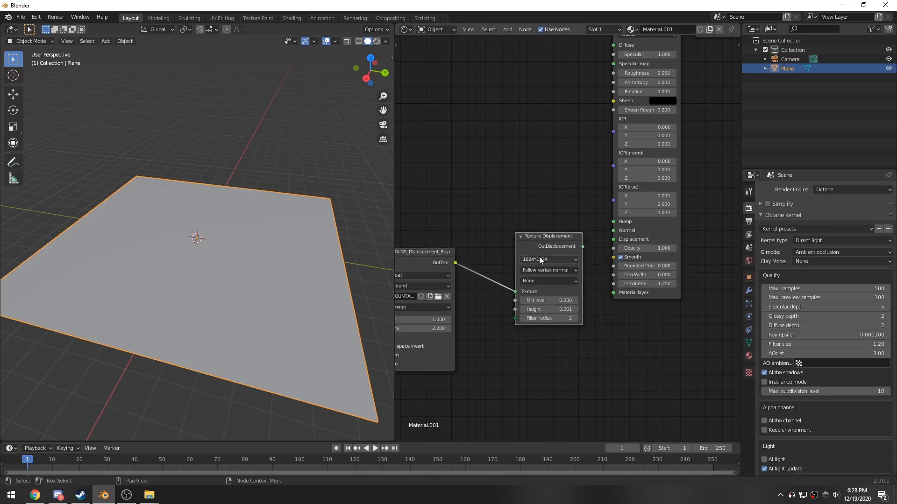
- Set the Texture Displacement resolution to 8192*8192 and connect it to the Metal Material's Displacement input
left_click(539, 258)
left_click(546, 315)
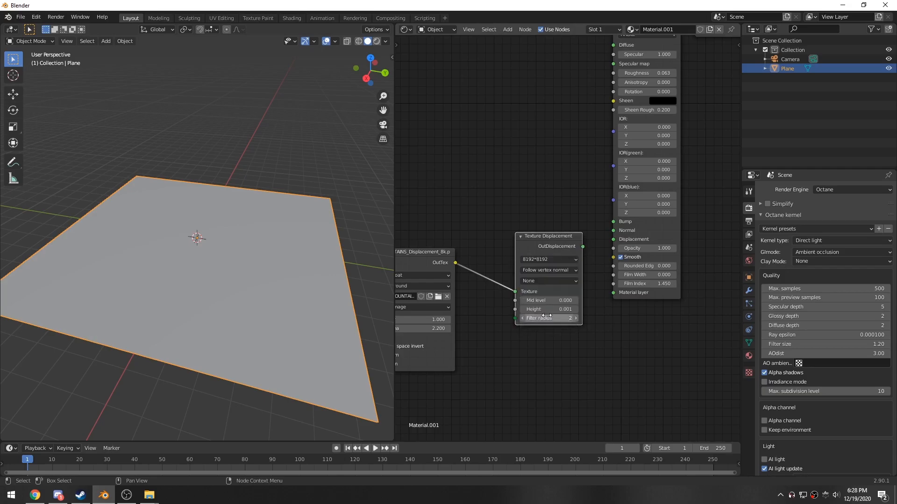
left_click_drag(426, 257, 456, 260)
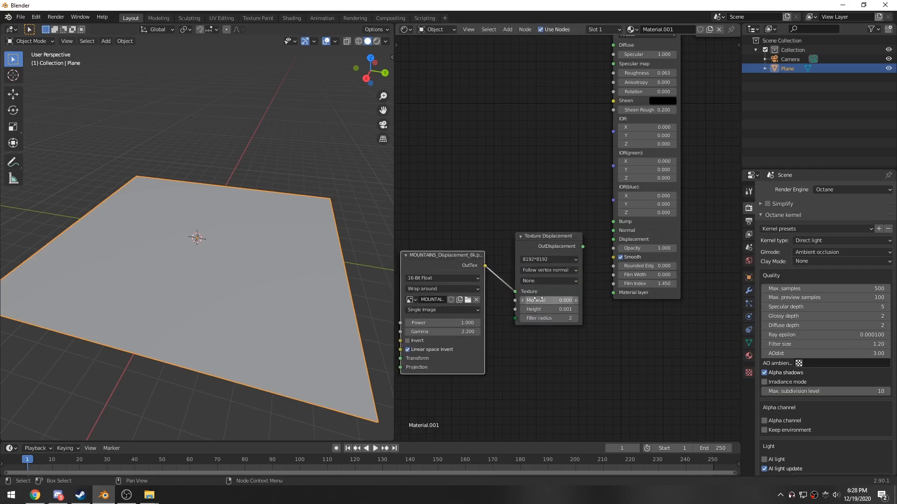
left_click_drag(583, 247, 614, 240)
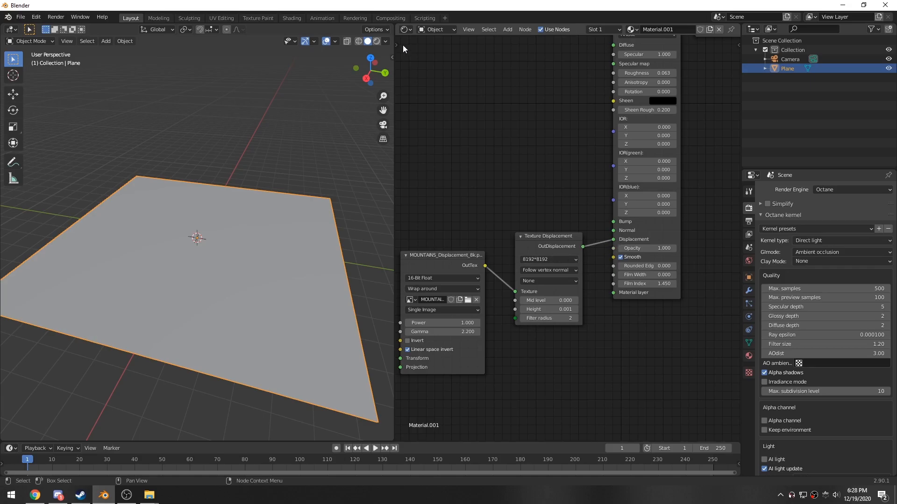
- Switch the viewport to rendered shading to preview the displaced plane
left_click(377, 41)
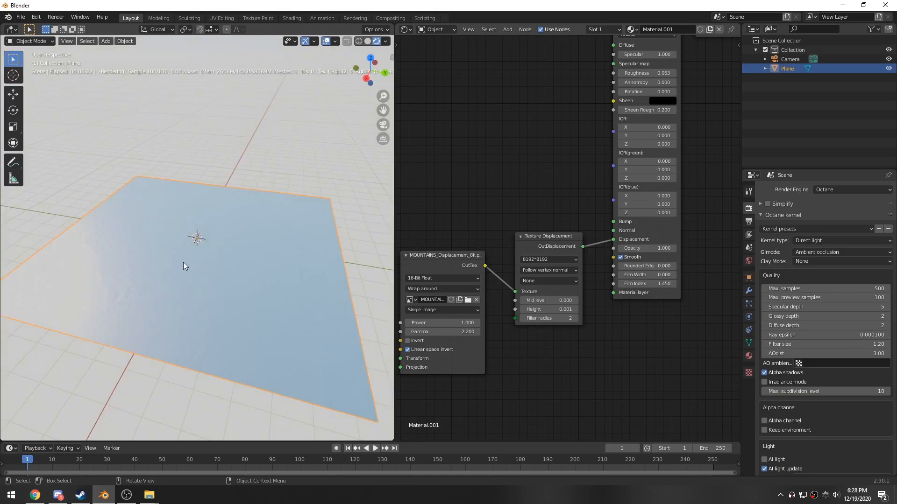
middle_click_drag(184, 262, 210, 268)
scroll(542, 343, "up", 2)
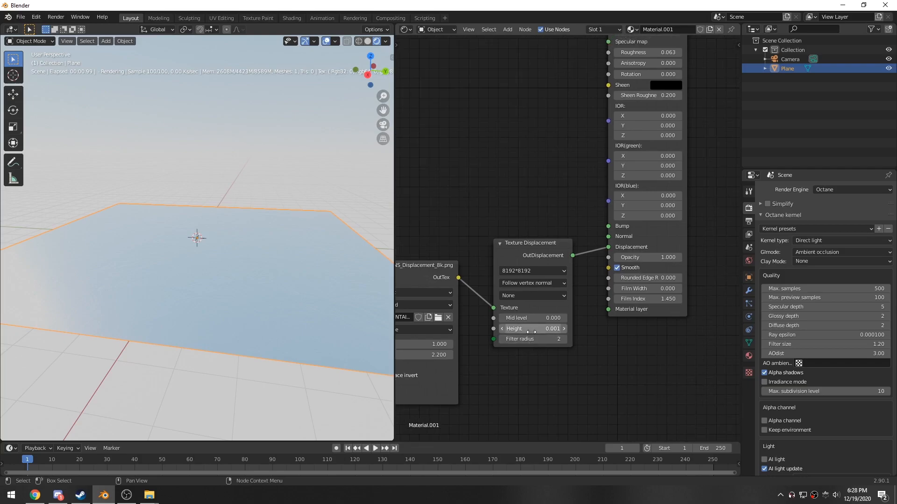
- Set the Texture Displacement height to 0.1
left_click(564, 328)
left_click(564, 329)
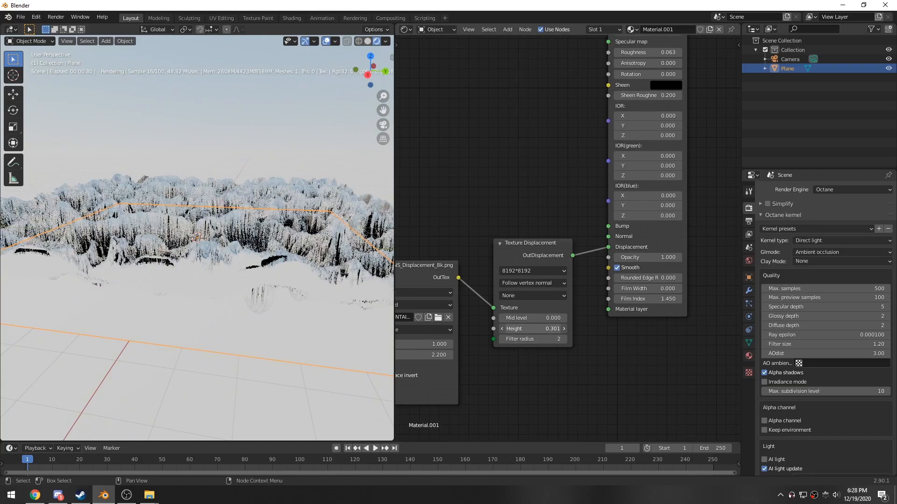
left_click(502, 328)
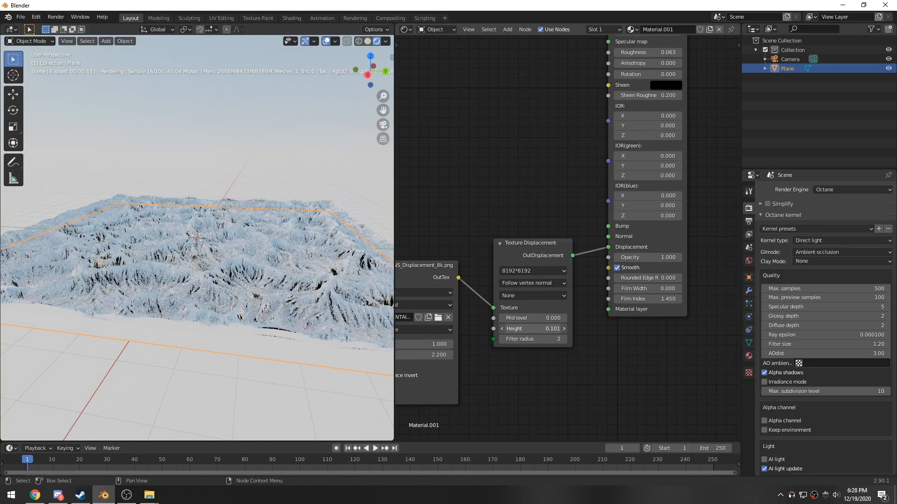
left_click(532, 328)
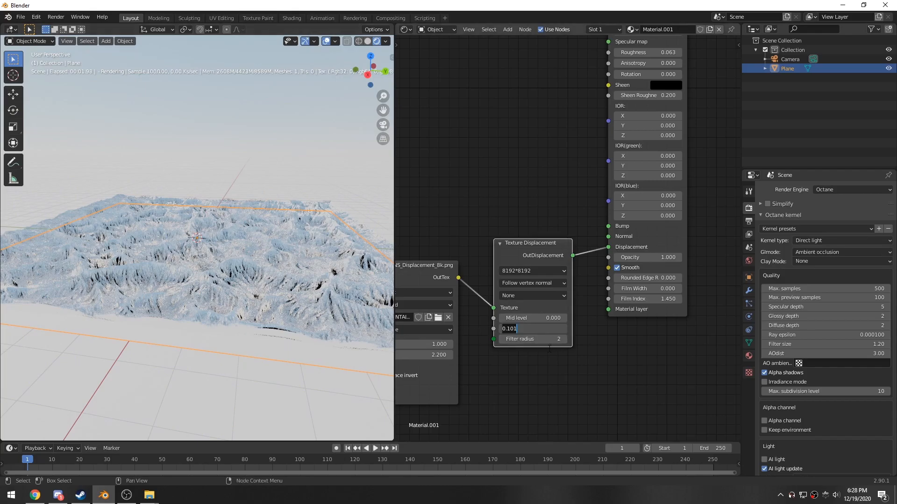
type(".1")
key("Return")
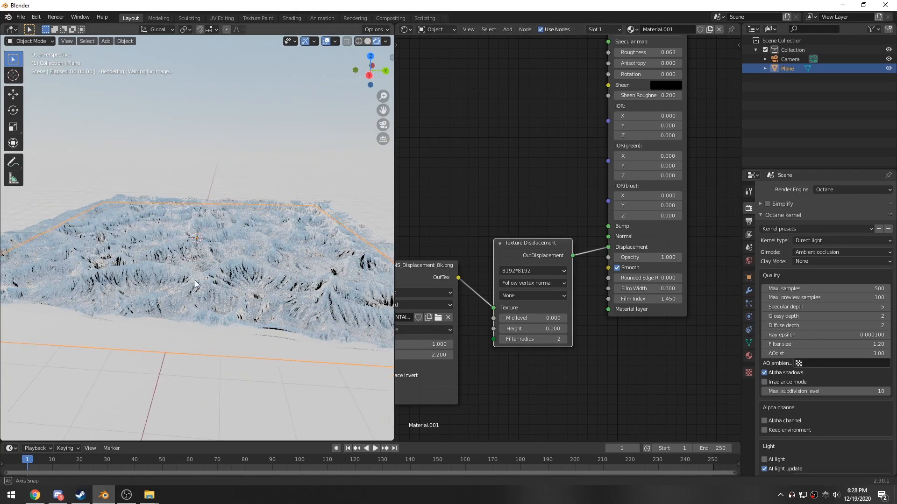
- Set the Texture Displacement mid level to 0.5 while viewing through the camera
middle_click_drag(187, 281, 225, 295)
key("KP_0")
key("Home")
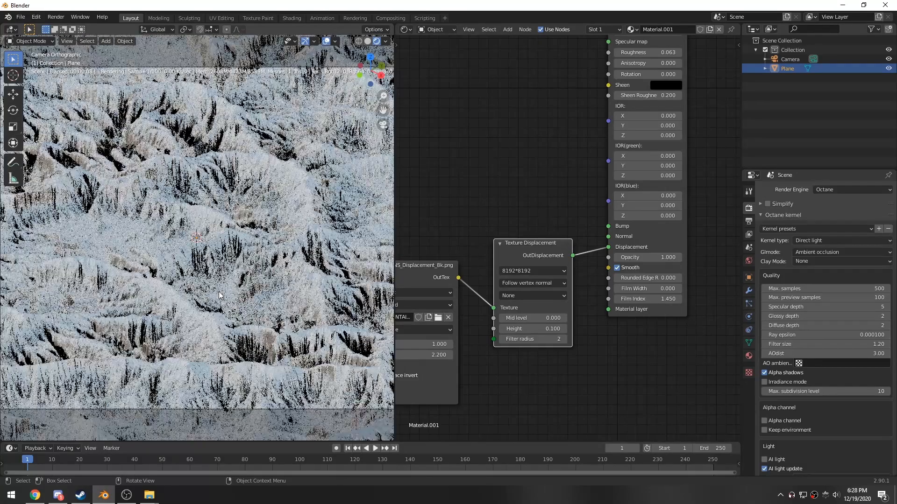
scroll(227, 293, "down", 2)
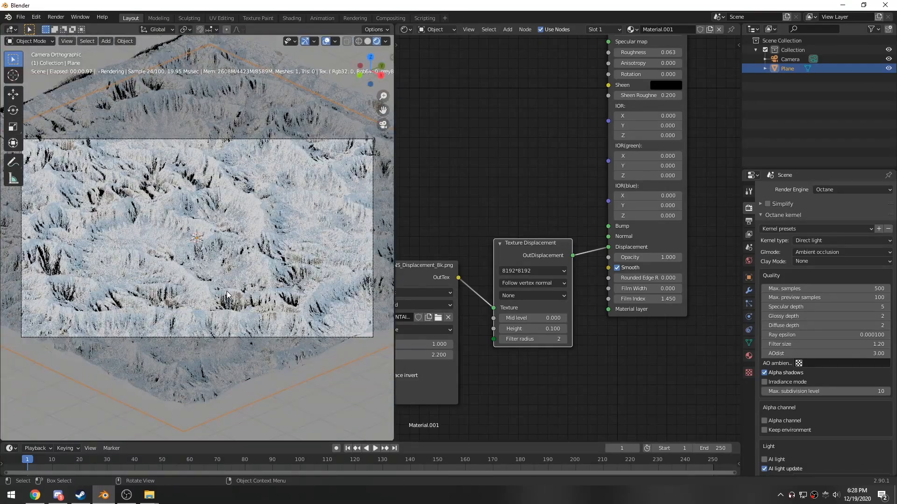
left_click(538, 318)
type("0.0")
key("BackSpace")
type("5")
key("Return")
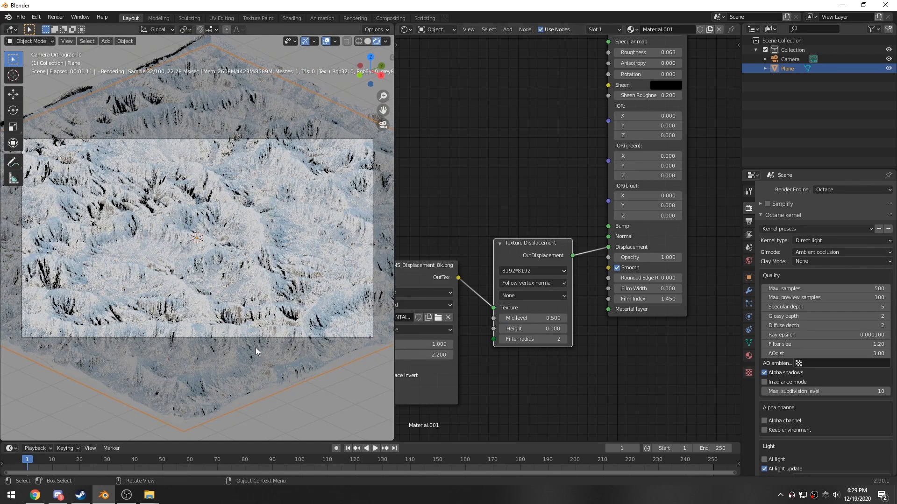
- Add an Area light to the scene
scroll(257, 352, "down", 1)
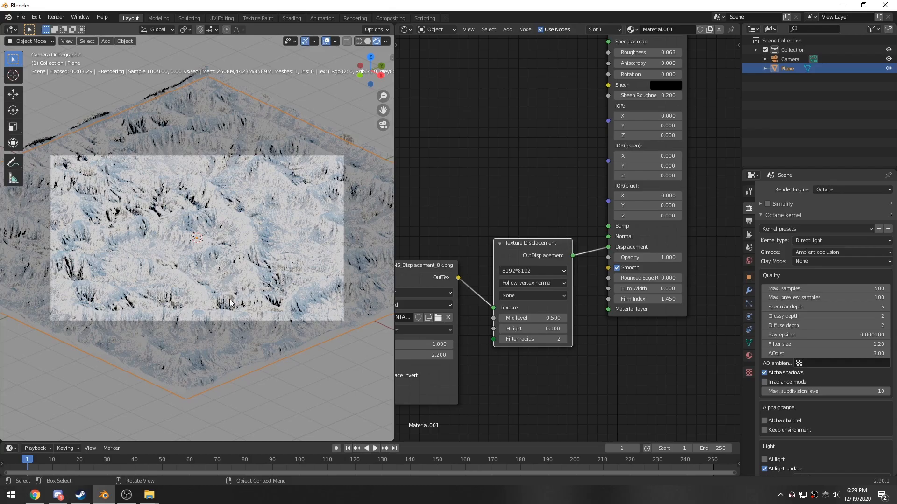
middle_click_drag(249, 290, 196, 341)
key("shift+a")
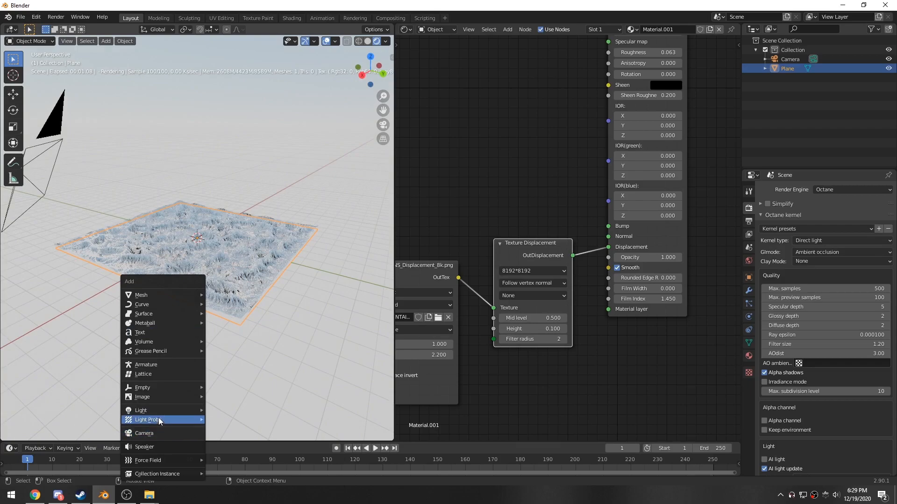
mouse_move(155, 410)
left_click(229, 441)
middle_click_drag(220, 412, 215, 336)
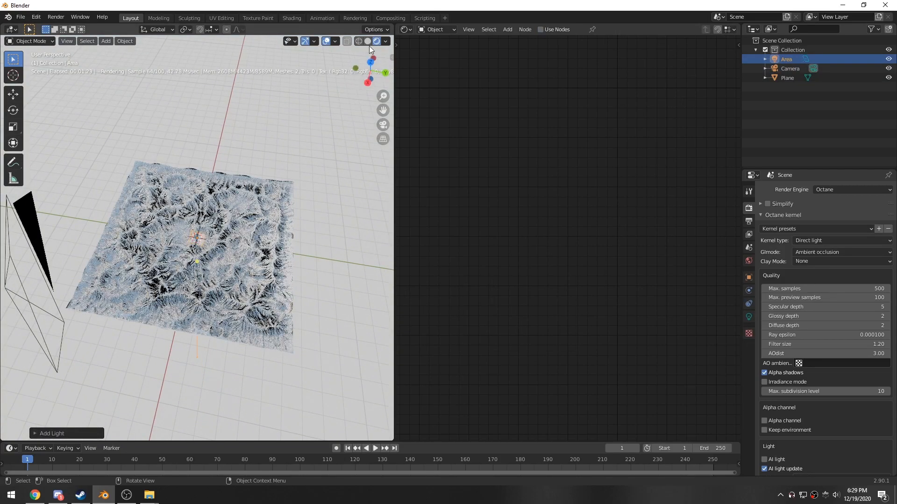
- Switch the viewport back to solid shading and inspect the plane's object properties
left_click(367, 41)
scroll(190, 278, "up", 4)
left_click_drag(209, 247, 307, 322)
middle_click_drag(291, 326, 261, 305)
left_click(263, 284)
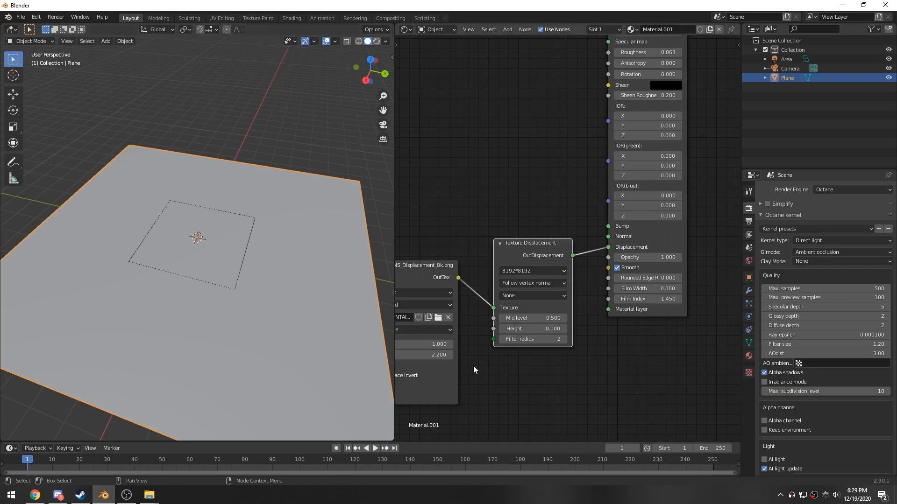
left_click(748, 277)
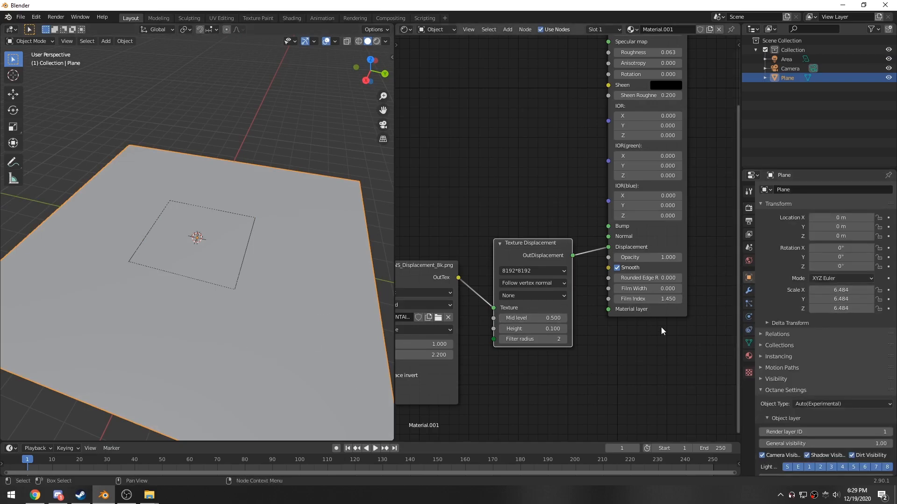
- Add a Damped Track constraint to the area light targeting the Plane with the -Z track axis
left_click(244, 254)
middle_click_drag(242, 254, 256, 311)
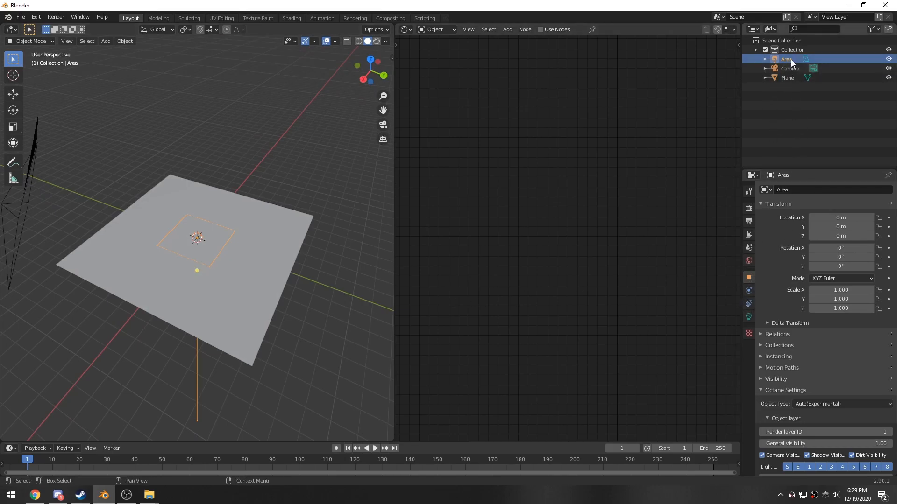
left_click(748, 304)
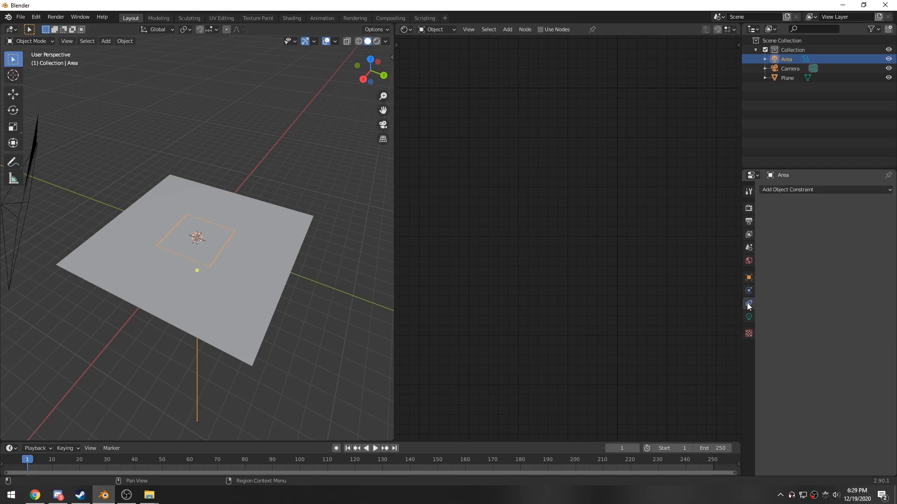
left_click(779, 189)
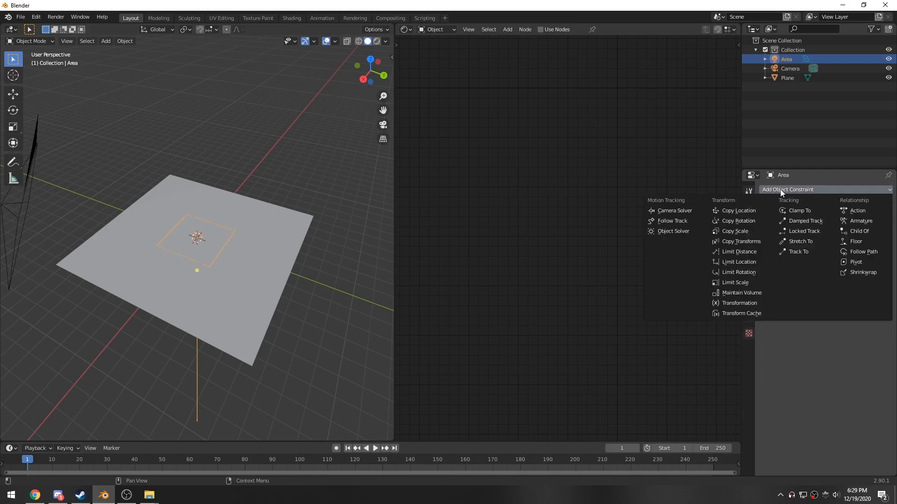
left_click(805, 222)
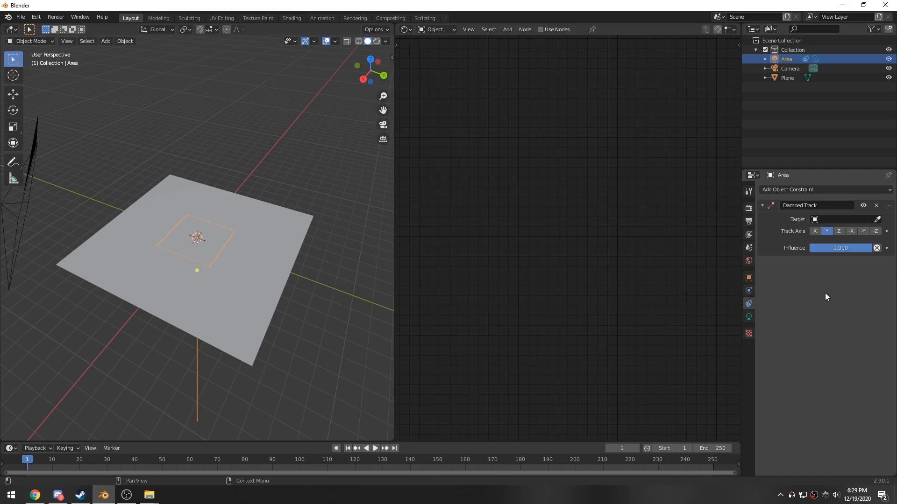
left_click(875, 232)
left_click(833, 220)
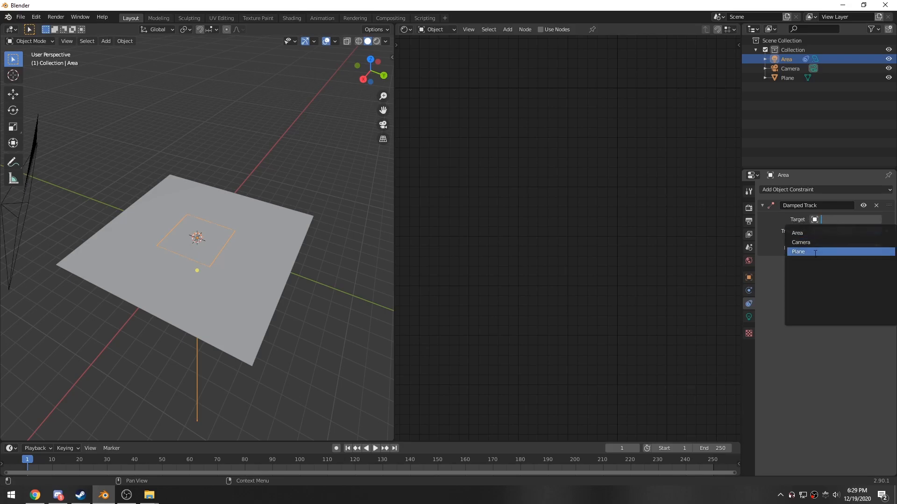
left_click(824, 252)
- Move the area light off to one side of the plane with the Move tool
middle_click_drag(243, 303, 223, 279)
left_click(222, 258)
left_click(223, 260)
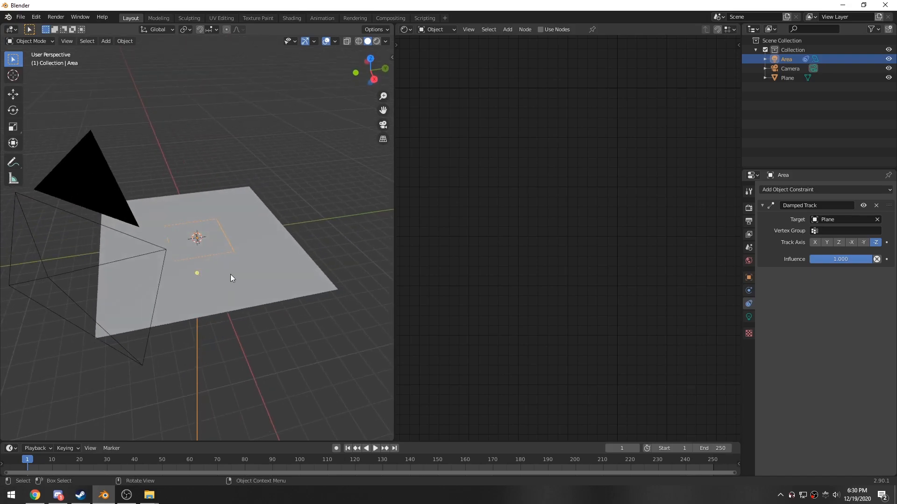
key("shift+space")
key("g")
left_click_drag(223, 246, 370, 310)
middle_click_drag(303, 348, 270, 307)
left_click_drag(249, 247, 248, 241)
middle_click_drag(208, 281, 308, 257)
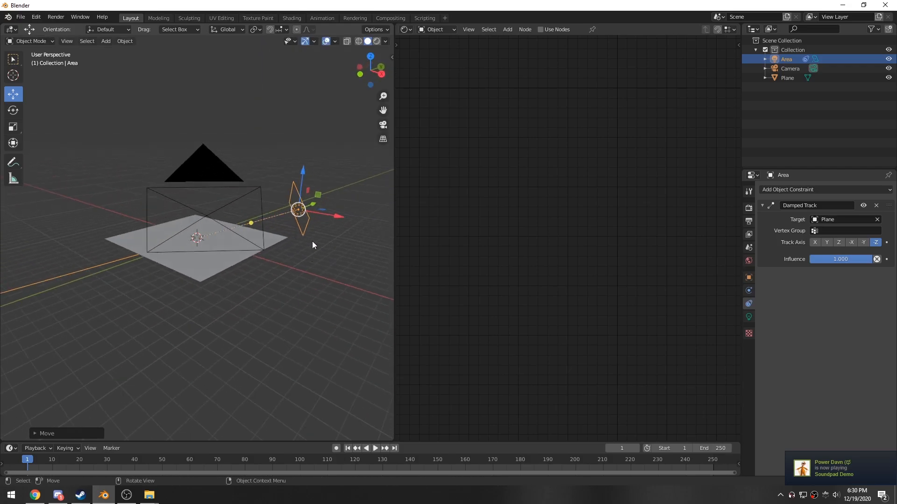
- Open the area light's object data properties
middle_click_drag(201, 228, 206, 309)
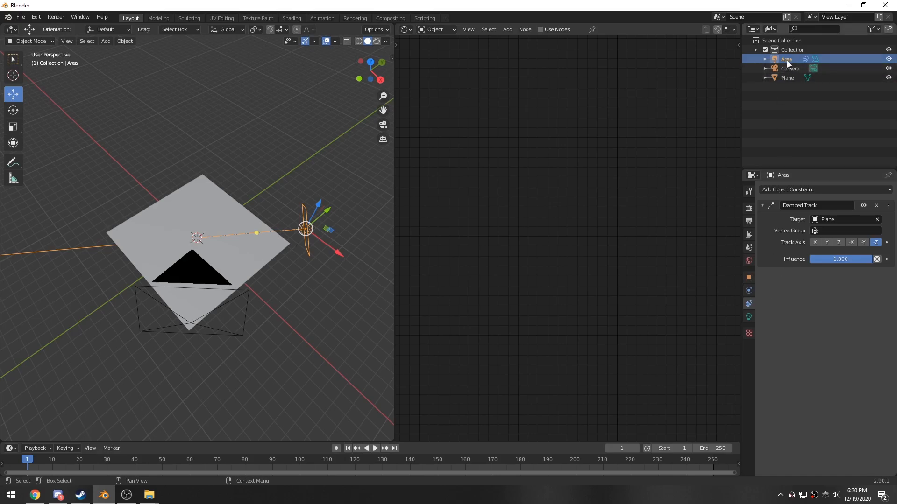
middle_click_drag(299, 233, 214, 252)
middle_click_drag(231, 287, 287, 286)
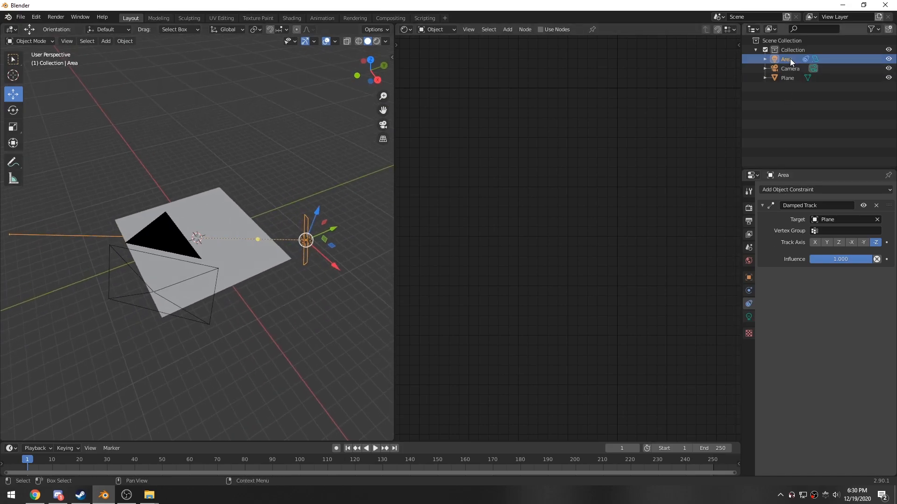
left_click(749, 317)
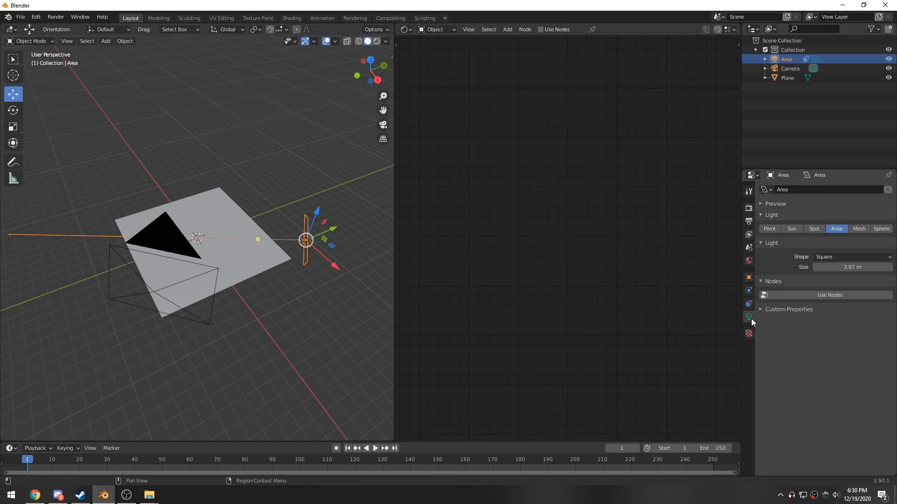
- Enable nodes for the area light's data
left_click(803, 296)
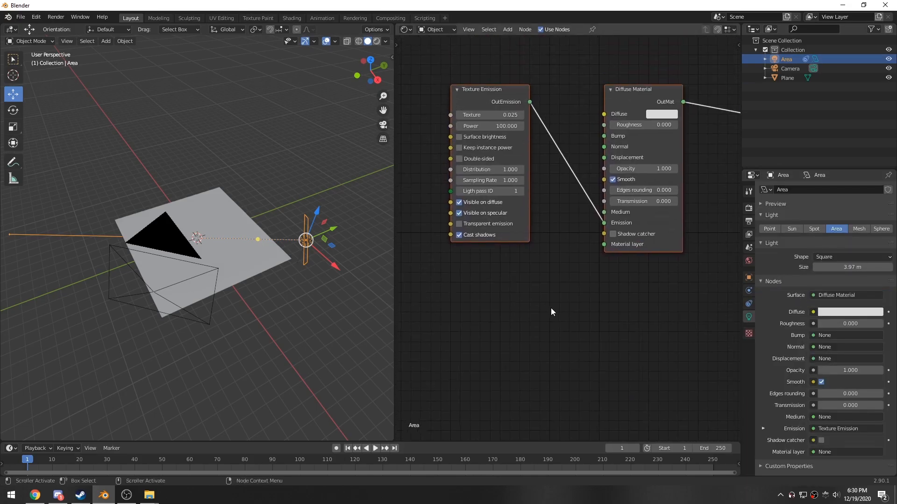
scroll(545, 306, "down", 2)
left_click_drag(514, 134, 552, 134)
middle_click_drag(513, 194, 517, 231)
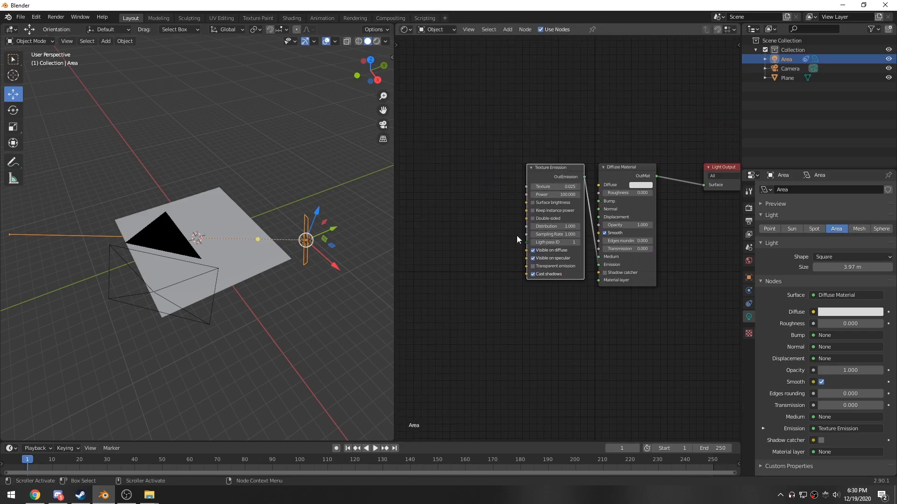
scroll(518, 232, "up", 8)
middle_click_drag(483, 150, 610, 184)
- Add an RGBSpectrum Tex node and connect its output to the Texture Emission's Texture input
key("shift+a")
type("rgb")
key("Return")
left_click(459, 163)
left_click_drag(574, 192, 607, 189)
left_click_drag(546, 178, 543, 167)
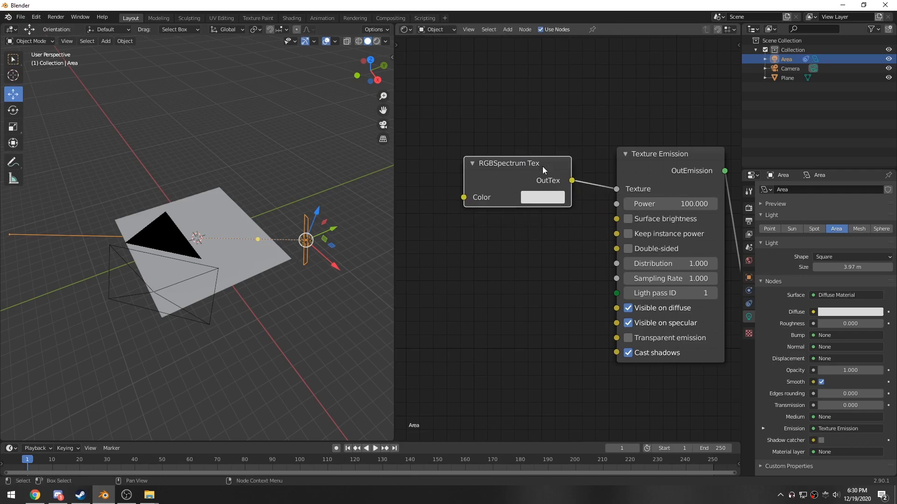
- Set the RGBSpectrum Tex color to orange
left_click(537, 136)
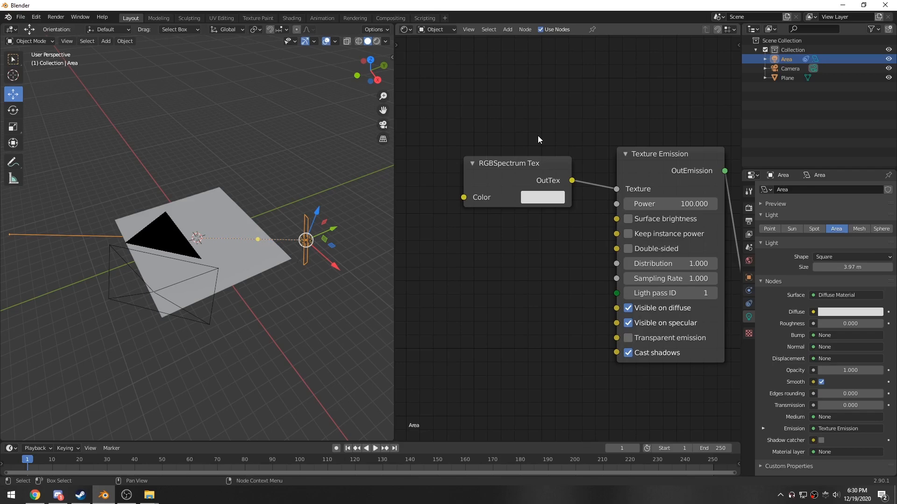
mouse_move(525, 166)
left_mouse_down()
mouse_move(510, 172)
mouse_move(519, 174)
left_mouse_up()
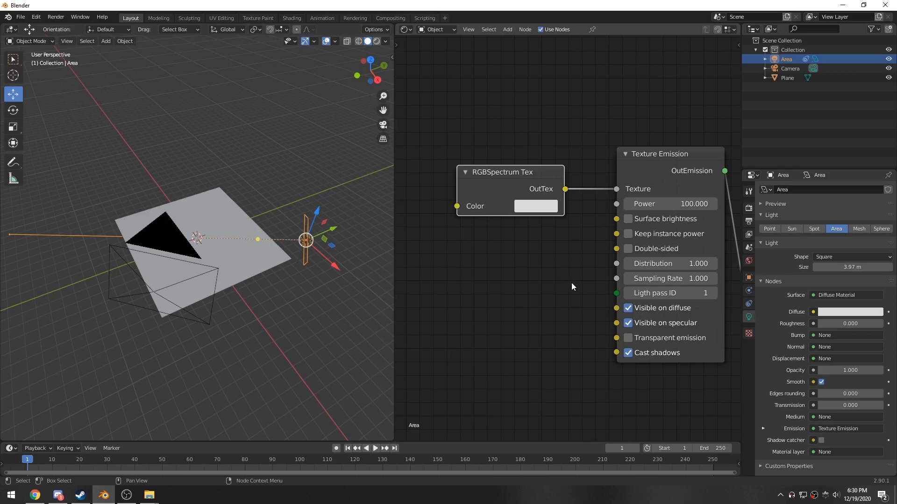
scroll(573, 282, "down", 2)
scroll(536, 288, "up", 1)
scroll(536, 287, "up", 1)
middle_click_drag(509, 280, 548, 263)
mouse_move(537, 193)
left_mouse_down()
mouse_move(531, 181)
mouse_move(539, 193)
left_mouse_up()
middle_click_drag(247, 277, 281, 253)
left_click_drag(530, 187, 530, 185)
left_click(544, 212)
left_click(553, 212)
left_click_drag(578, 268, 569, 318)
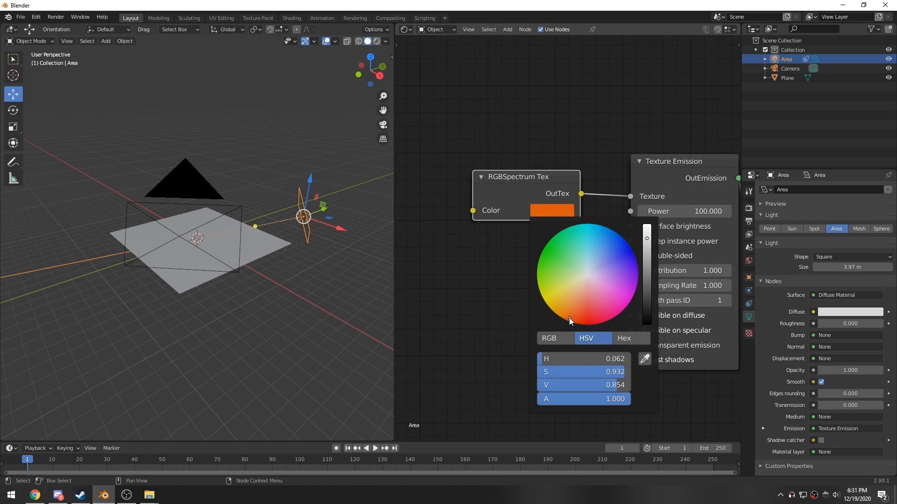
middle_click_drag(544, 250, 520, 254)
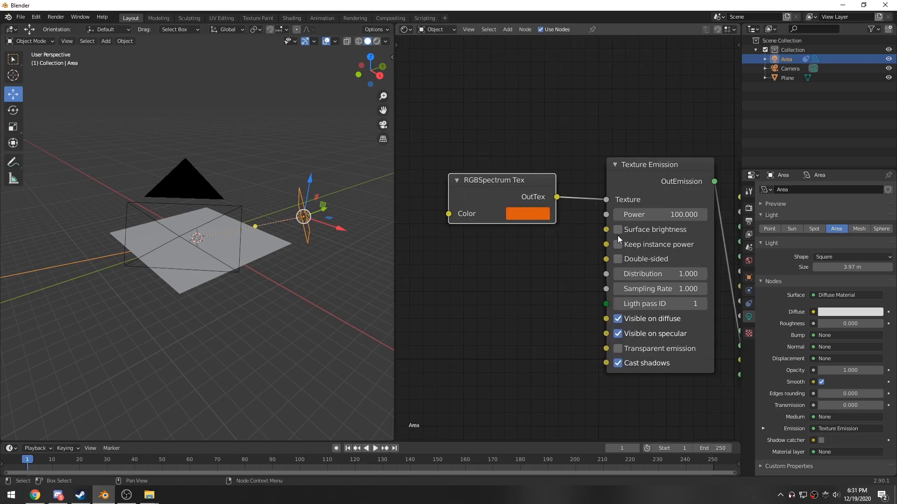
- Set the Texture Emission power to 50
left_click(672, 215)
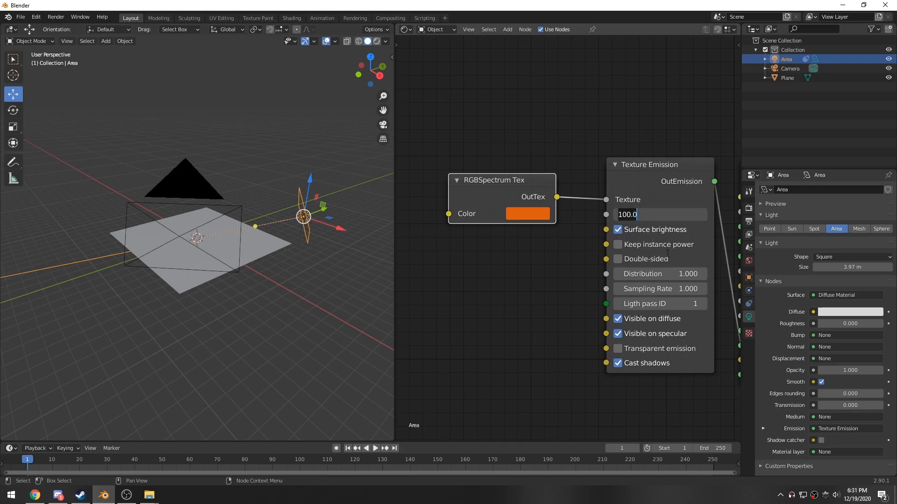
type("50")
key("Return")
- Duplicate the area light and move the copy to the opposite side of the plane
middle_click_drag(285, 341, 311, 229)
key("shift+d")
right_click(312, 228)
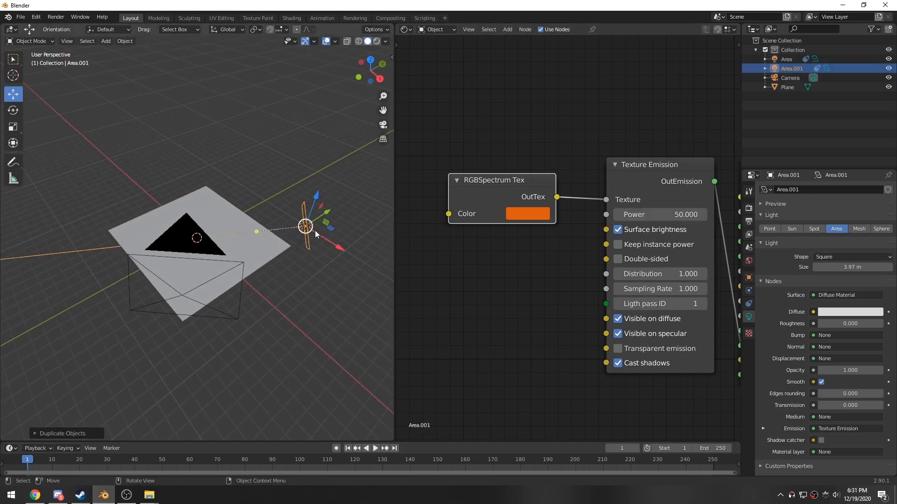
left_click_drag(333, 230, 99, 236)
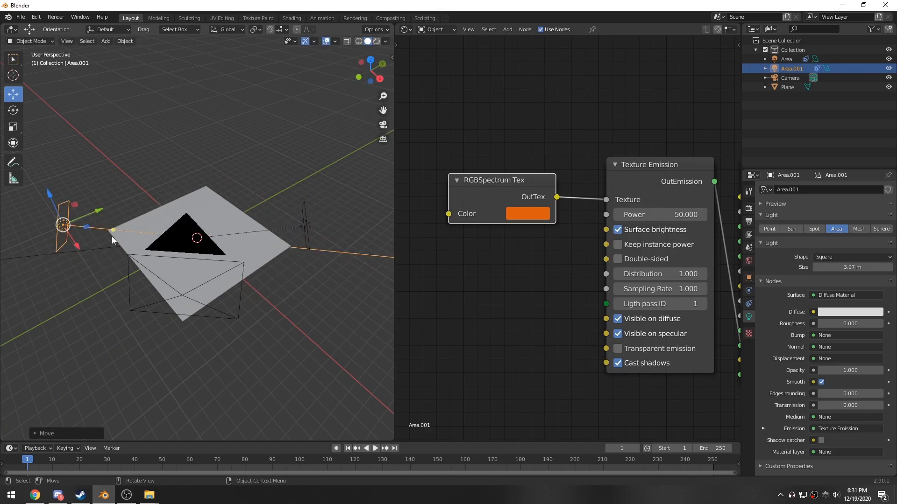
key("shift+d")
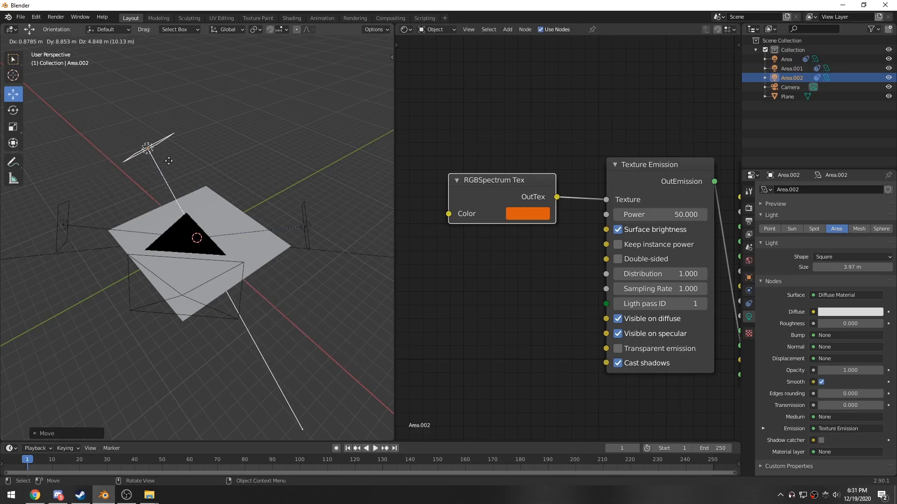
left_click(128, 156)
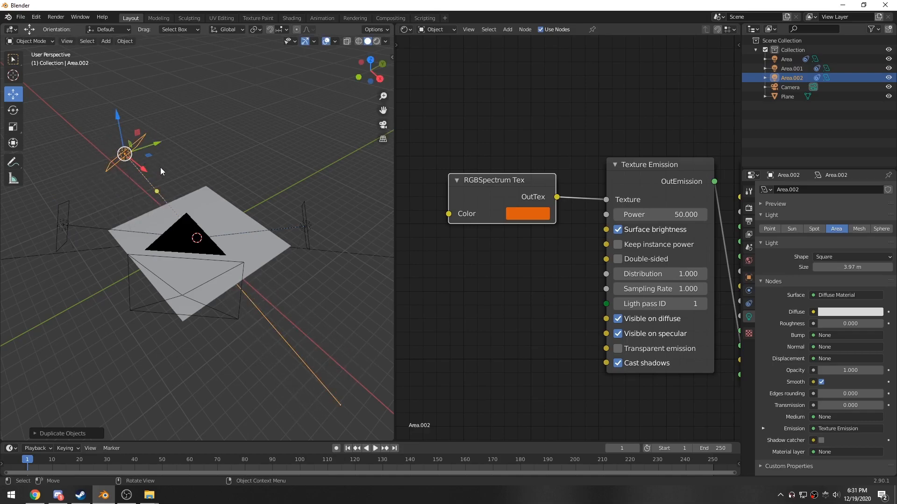
key("Delete")
- Reposition the duplicated area light beside the plane's far edge
middle_click_drag(160, 307, 168, 264)
left_click(86, 229)
key("g")
left_click(95, 228)
left_click(247, 314)
middle_click_drag(247, 314, 251, 288)
middle_click_drag(169, 226, 171, 304)
left_click(84, 220)
left_click(220, 342)
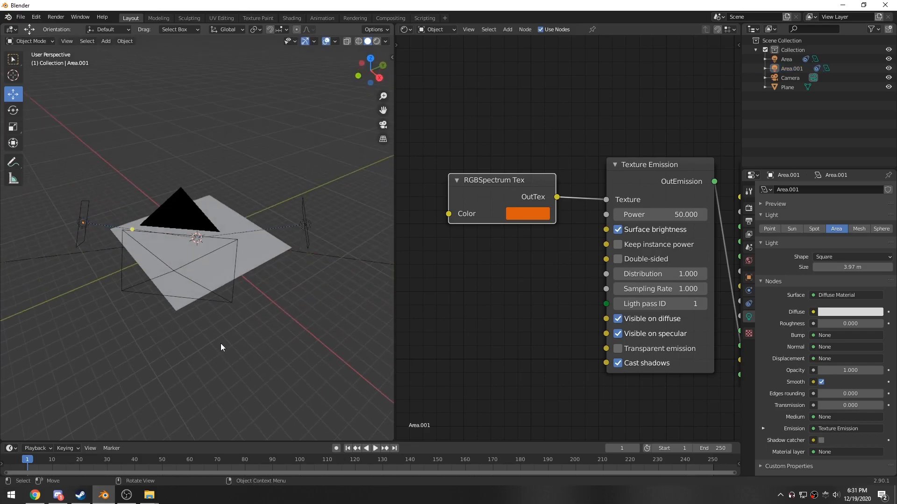
middle_click_drag(220, 342, 219, 350)
left_click(80, 228)
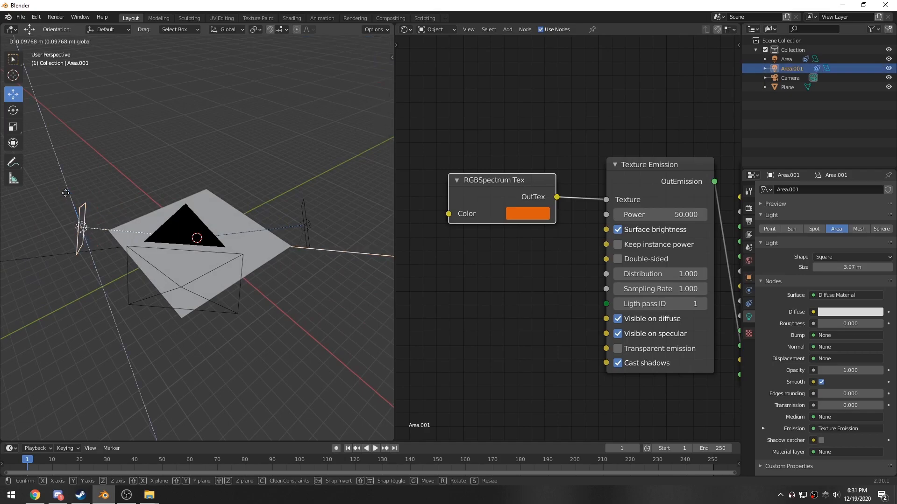
left_click(184, 273)
middle_click_drag(184, 273, 190, 336)
middle_click_drag(229, 299, 227, 312)
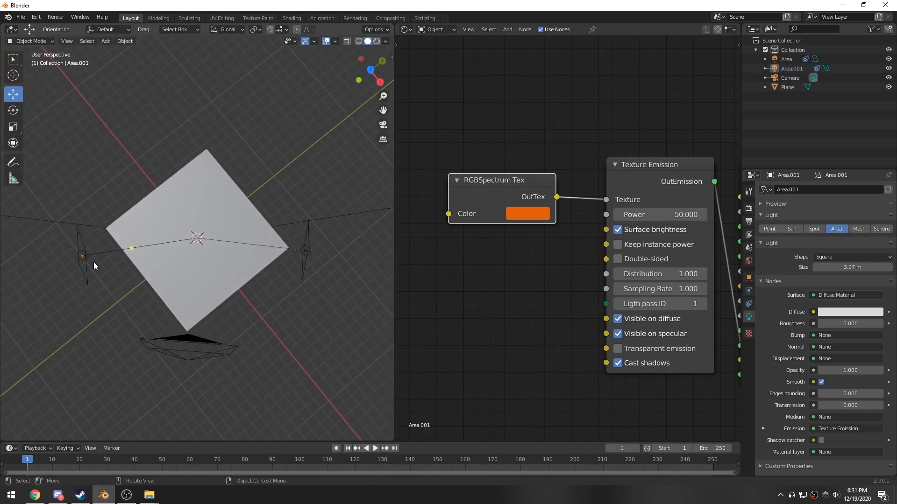
left_click(78, 228)
left_click_drag(106, 258, 106, 230)
mouse_move(322, 288)
middle_mouse_down()
mouse_move(353, 289)
mouse_move(348, 268)
mouse_move(299, 281)
mouse_move(299, 301)
mouse_move(317, 310)
mouse_move(333, 294)
middle_mouse_up()
- Switch the viewport to rendered shading
key("KP_0")
left_click(237, 251)
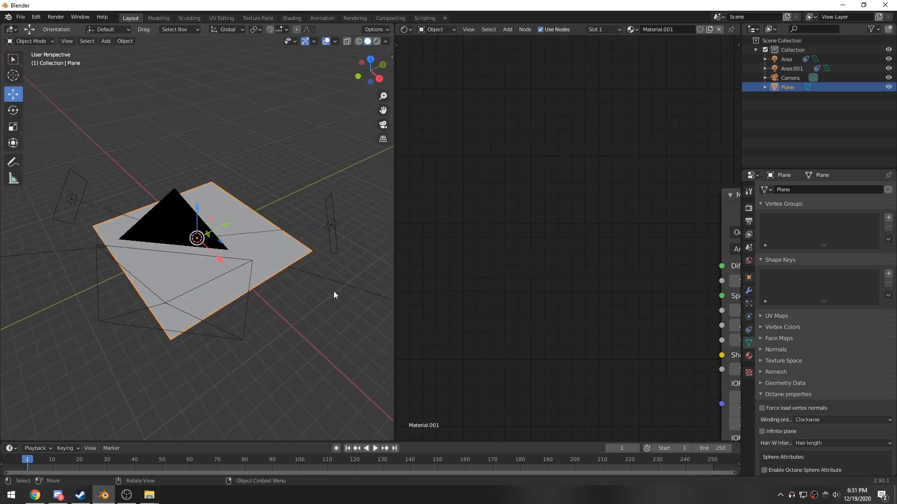
left_click(377, 41)
middle_click_drag(244, 208, 175, 253)
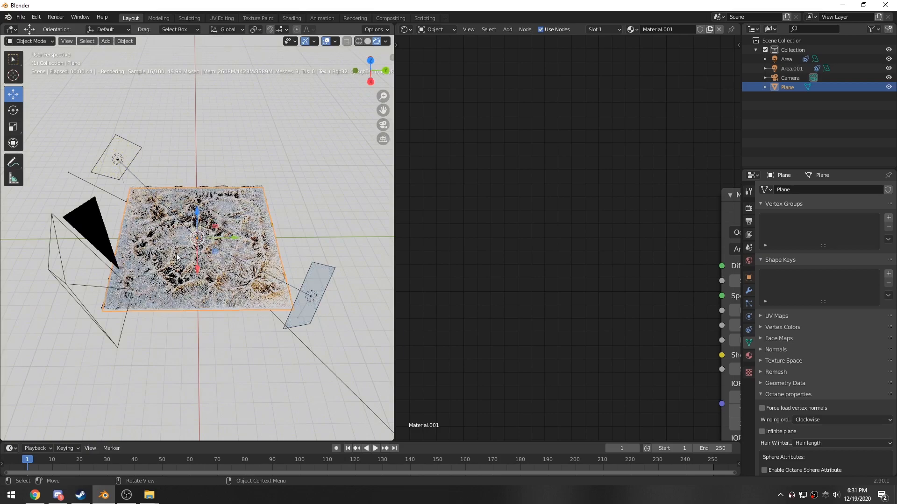
scroll(175, 253, "up", 1)
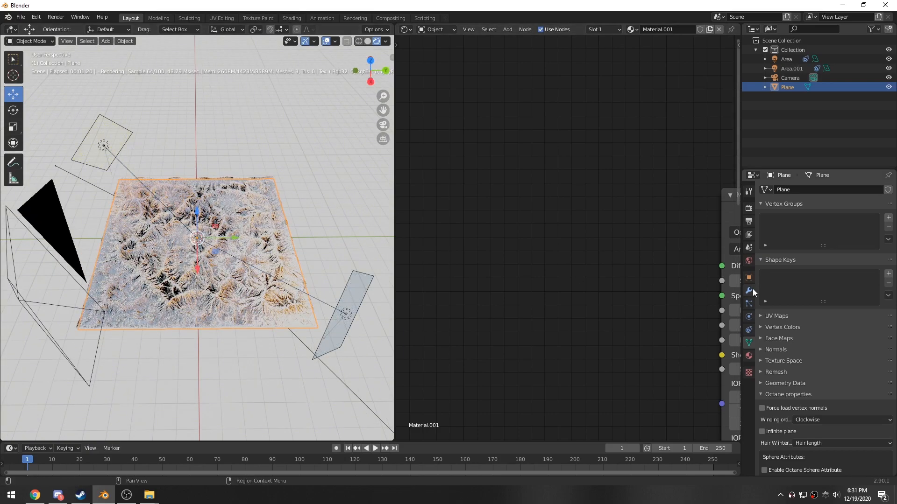
- Set the world's Octane environment to None, removing the daylight environment
left_click(749, 260)
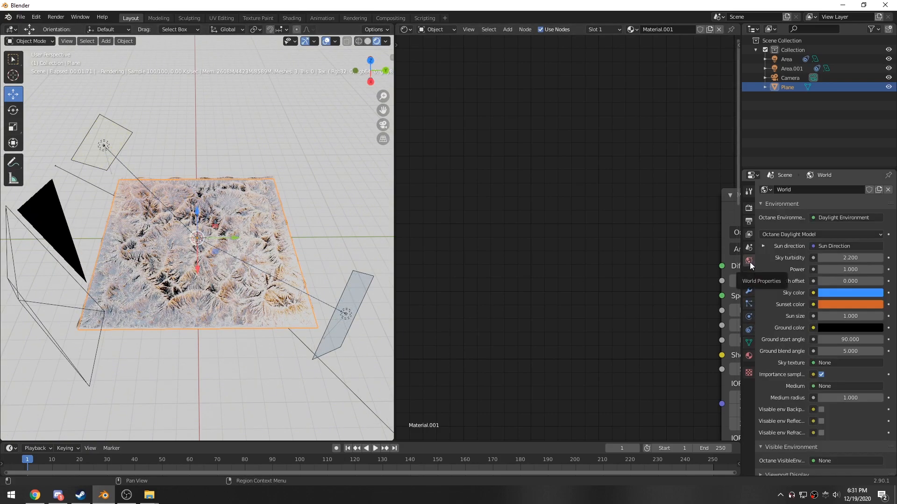
left_click(845, 218)
left_click(845, 240)
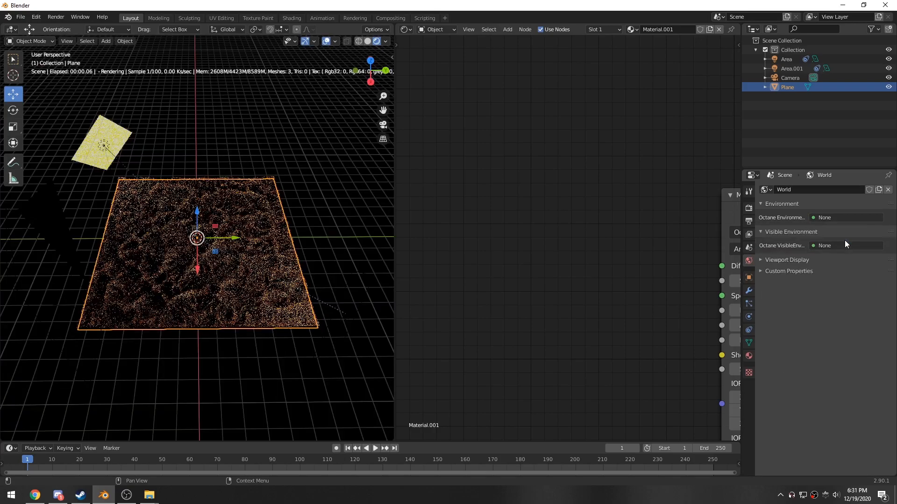
- Set the Octane kernel type to Path trace
middle_click_drag(314, 282, 353, 283)
key("KP_0")
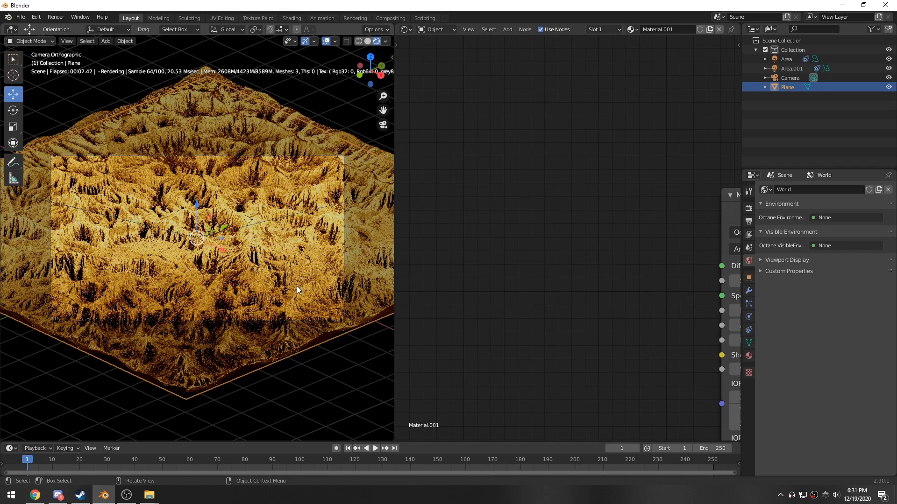
left_click(750, 208)
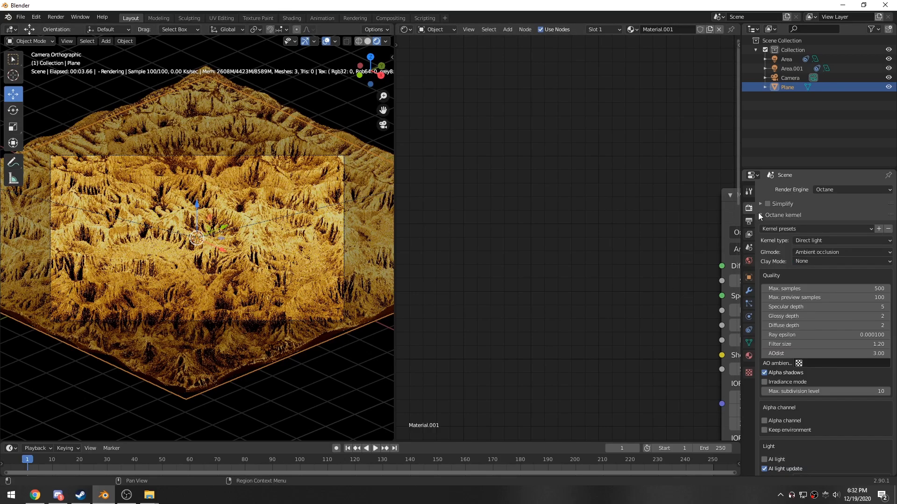
left_click(804, 242)
left_click(808, 272)
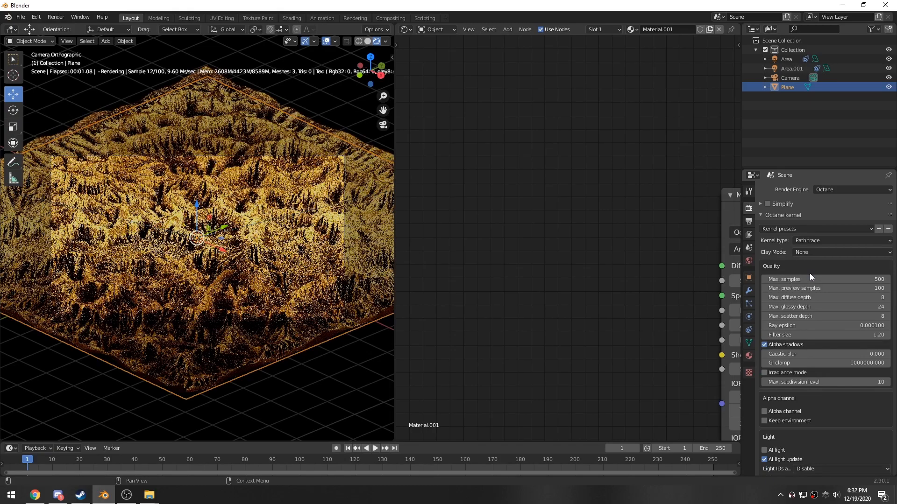
- Change the duplicated area light's emission color to blue
middle_click_drag(183, 260, 192, 290)
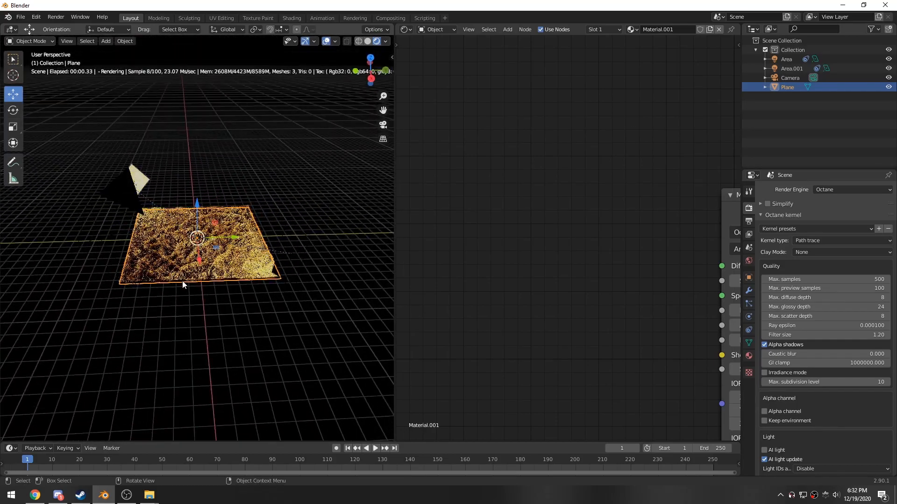
scroll(154, 264, "up", 1)
middle_click_drag(189, 269, 173, 302)
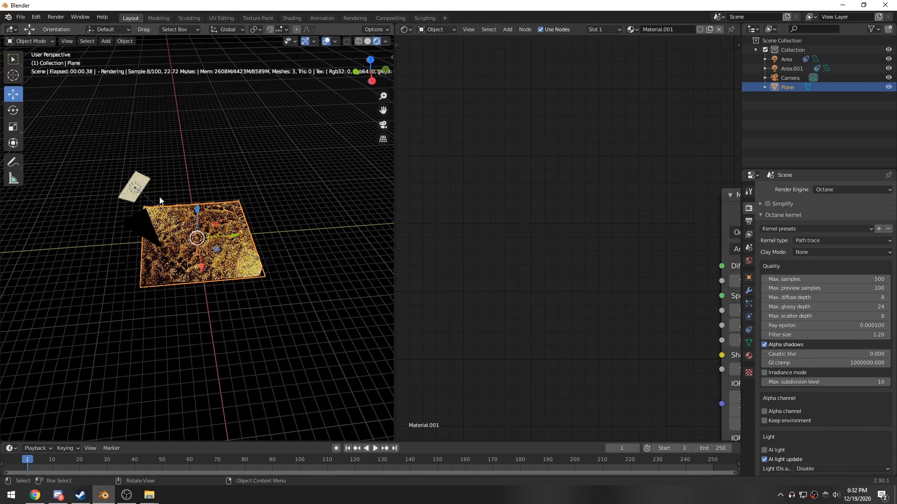
left_click(133, 187)
left_click(528, 213)
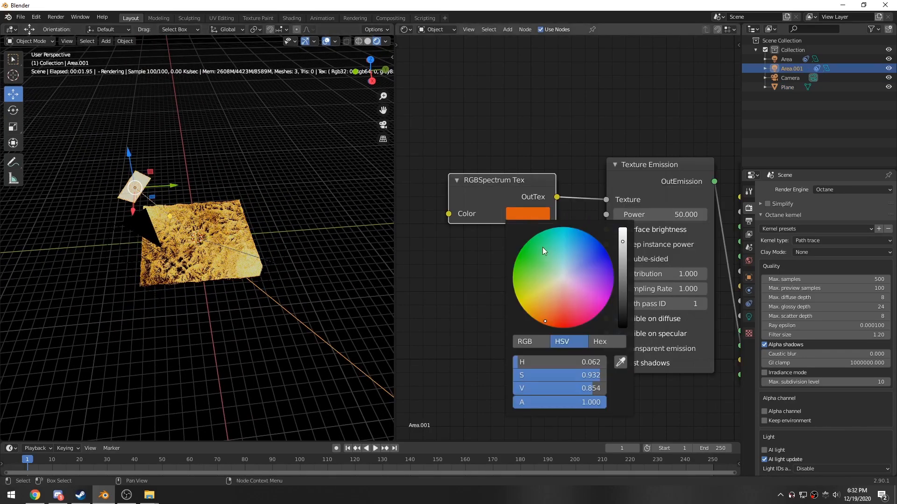
left_click(562, 242)
mouse_move(562, 242)
left_mouse_down()
mouse_move(556, 311)
mouse_move(573, 242)
left_mouse_up()
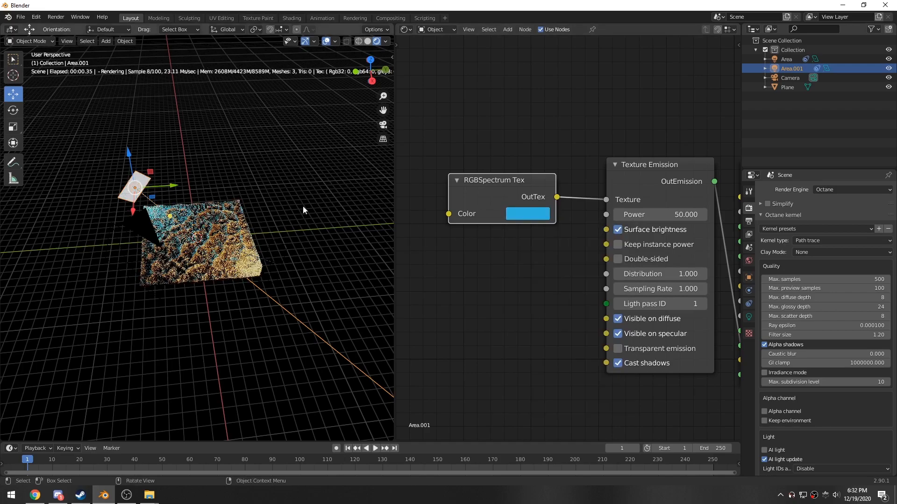
- Enable the camera's Octane Camera Imager and set its vignetting to 0.80
key("KP_0")
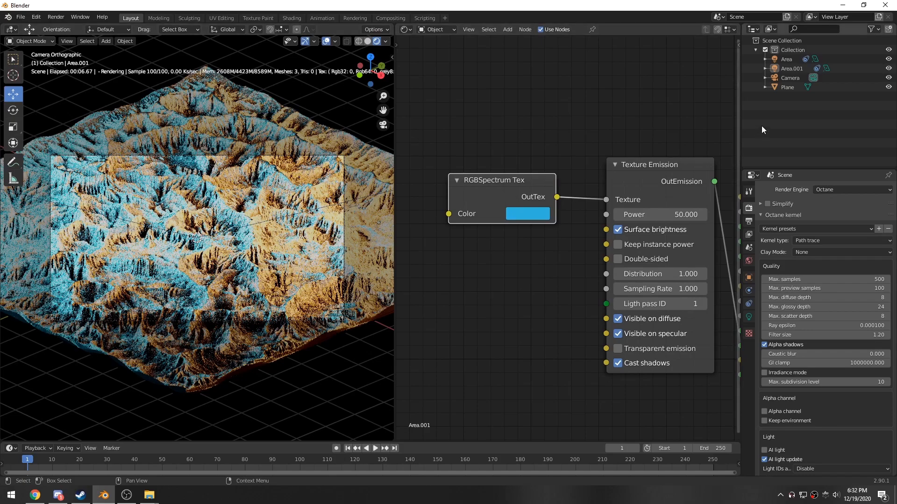
left_click(792, 78)
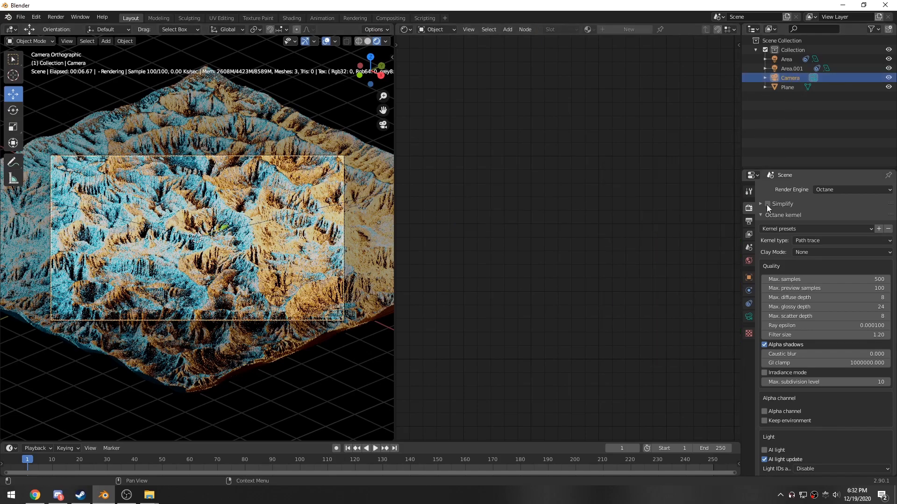
left_click(748, 318)
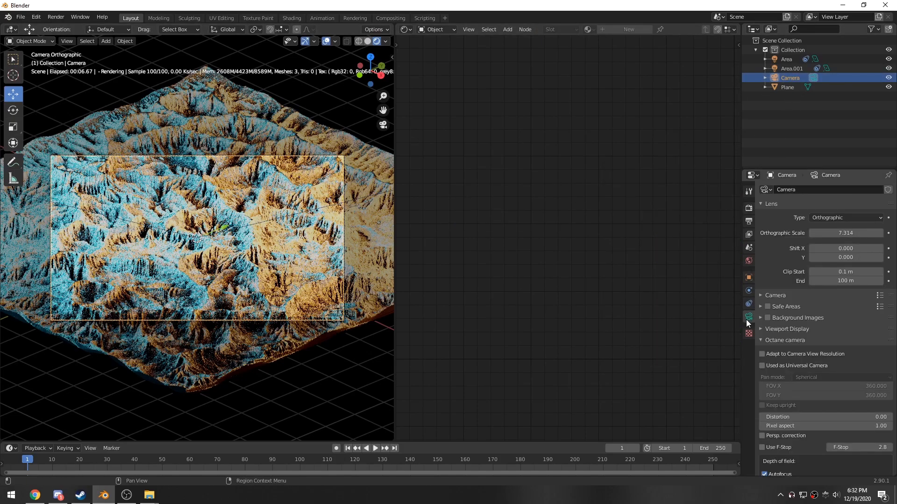
scroll(789, 332, "down", 15)
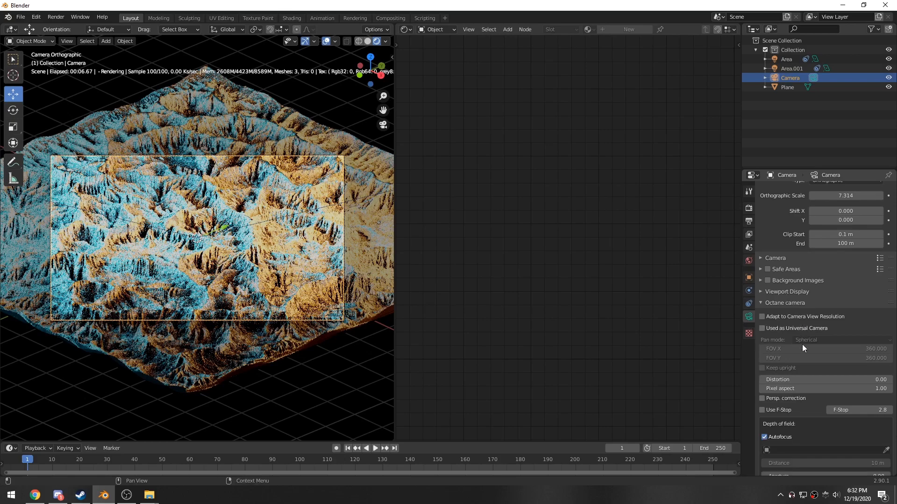
scroll(799, 364, "down", 5)
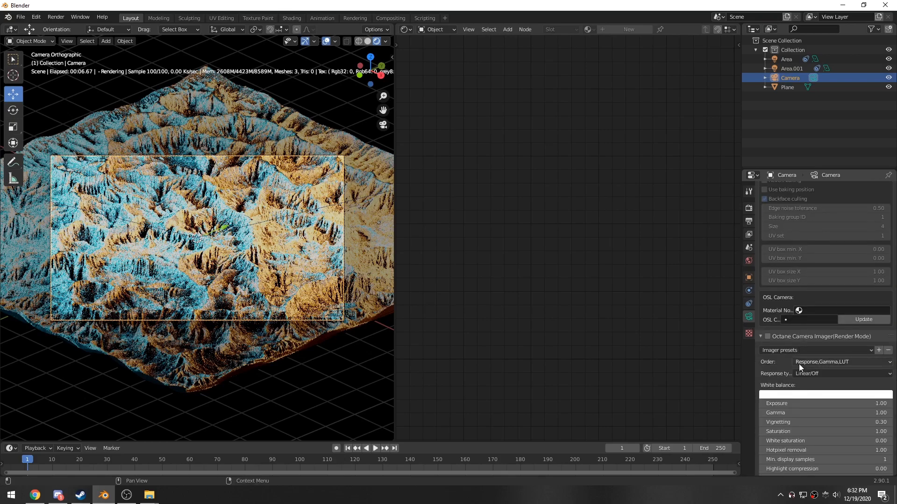
left_click(767, 337)
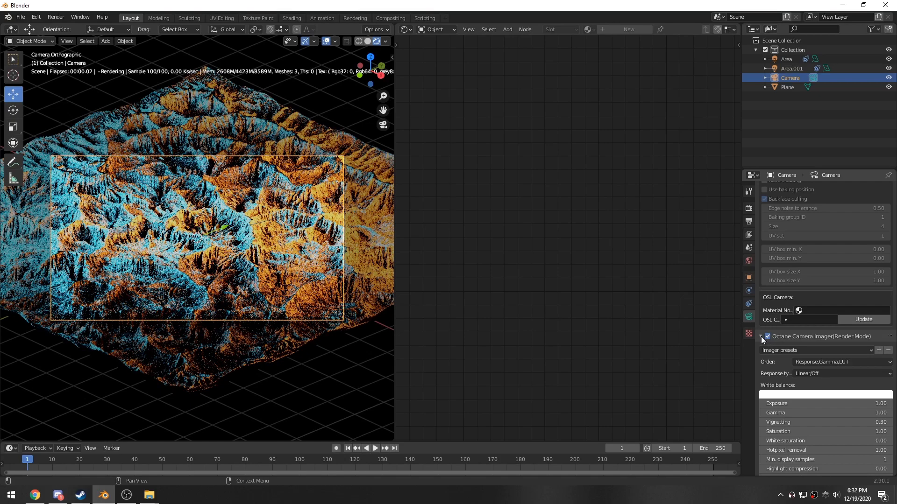
scroll(780, 356, "down", 3)
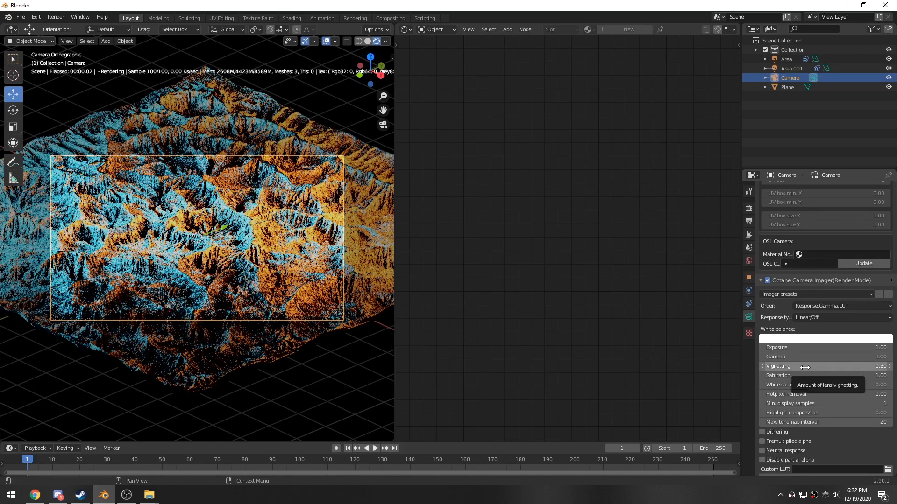
left_click_drag(805, 367, 831, 368)
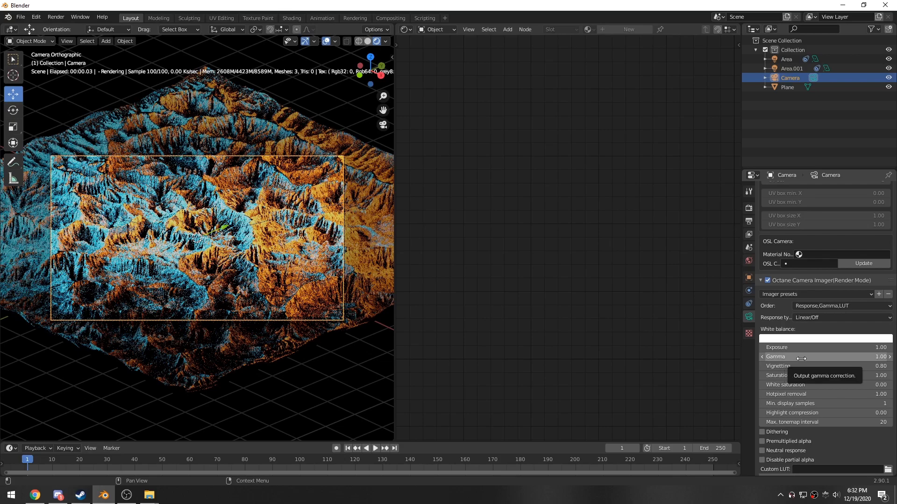
- Set the camera imager's exposure to 0.90 and gamma to 0.80, and enable Neutral response
mouse_move(795, 349)
left_mouse_down()
mouse_move(780, 349)
mouse_move(789, 357)
mouse_move(793, 348)
left_mouse_up()
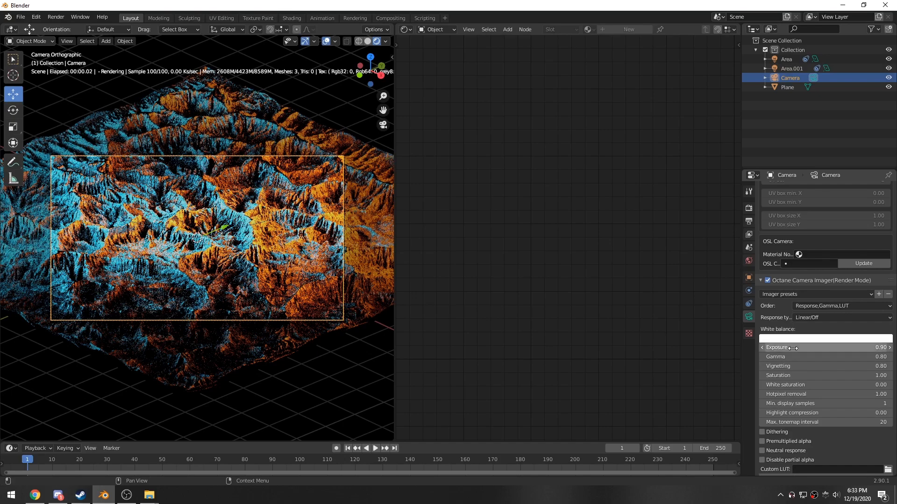
scroll(799, 432, "down", 1)
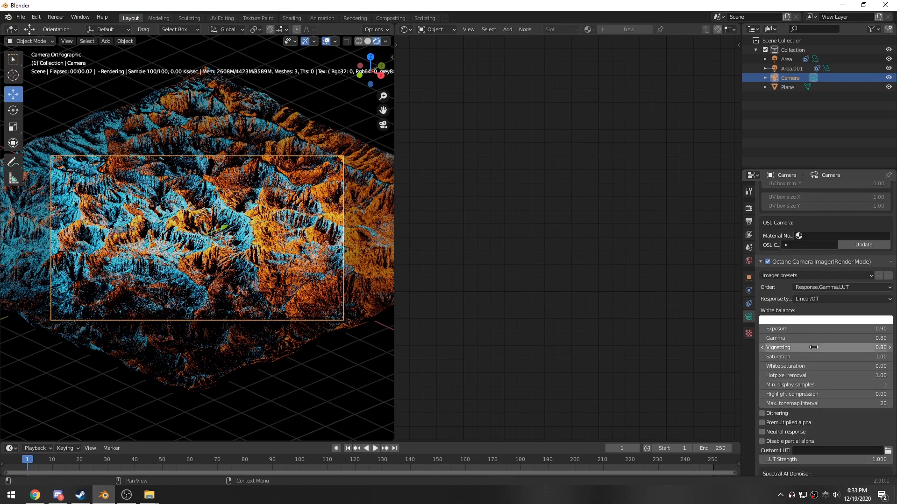
left_click(763, 434)
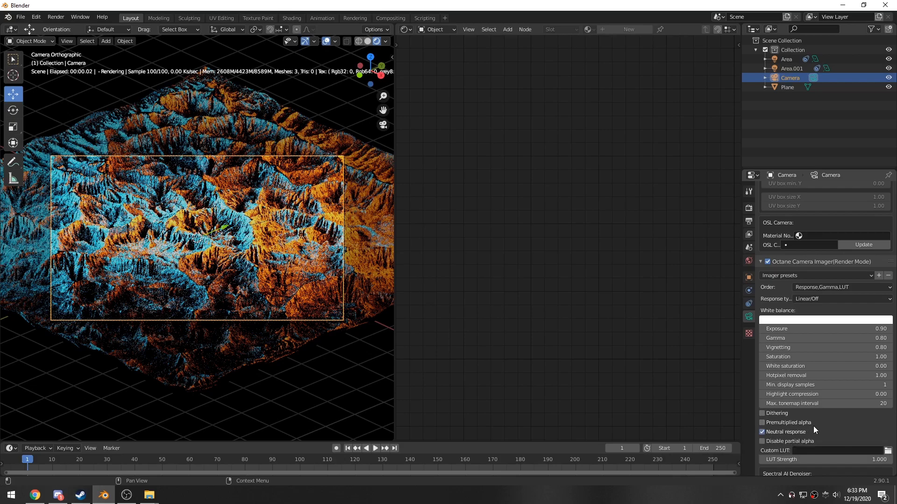
- Enable Octane Post Processing on the camera and set its bloom power to 25
scroll(814, 427, "down", 13)
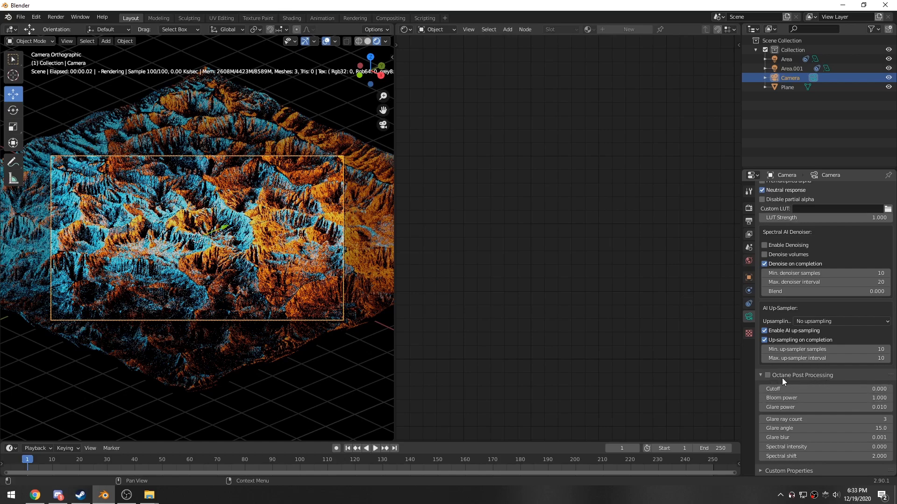
left_click(768, 375)
left_click(803, 398)
type("25")
key("Return")
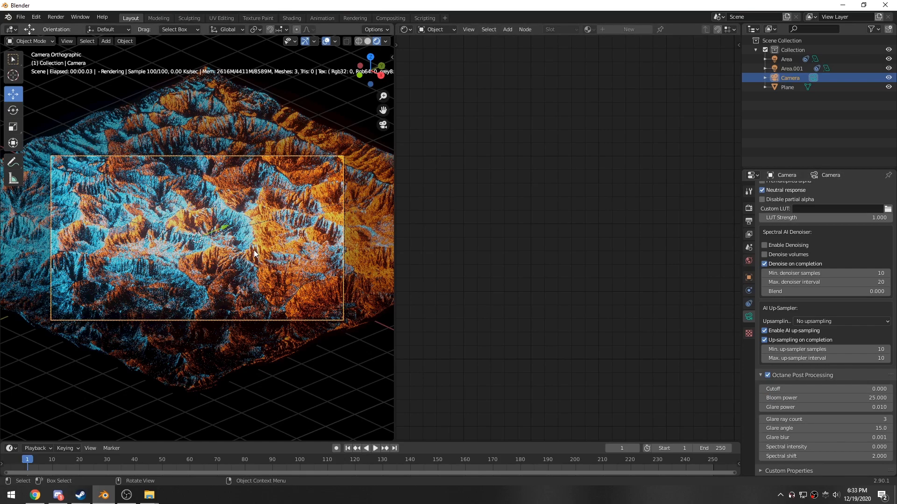
- Select the blue area light and tune its emission color to a deeper, more saturated blue (S 0.958)
scroll(270, 277, "down", 5)
scroll(225, 268, "down", 1)
scroll(200, 263, "up", 3)
scroll(199, 260, "down", 2)
left_click(24, 202)
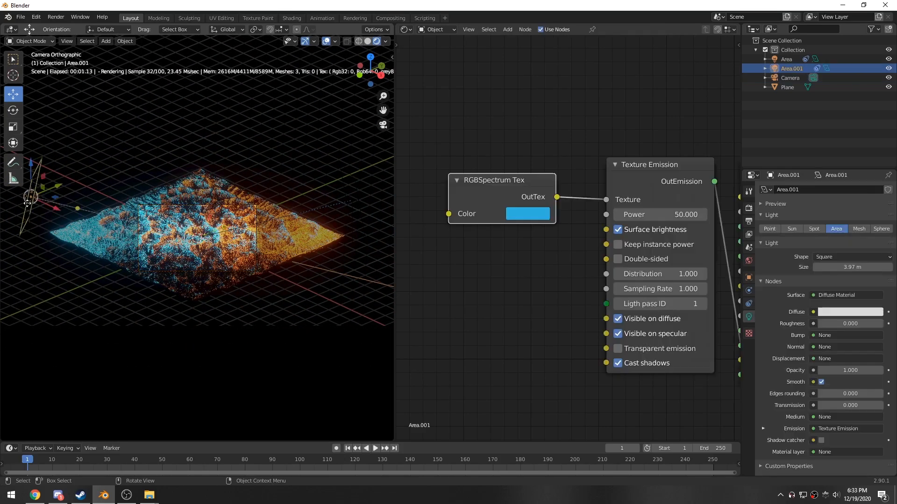
scroll(195, 267, "up", 3)
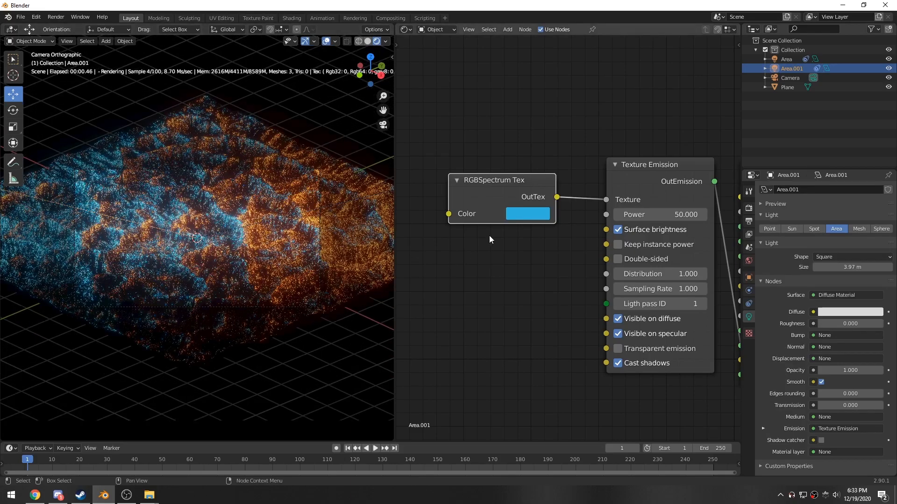
left_click(529, 214)
left_click_drag(574, 241, 577, 241)
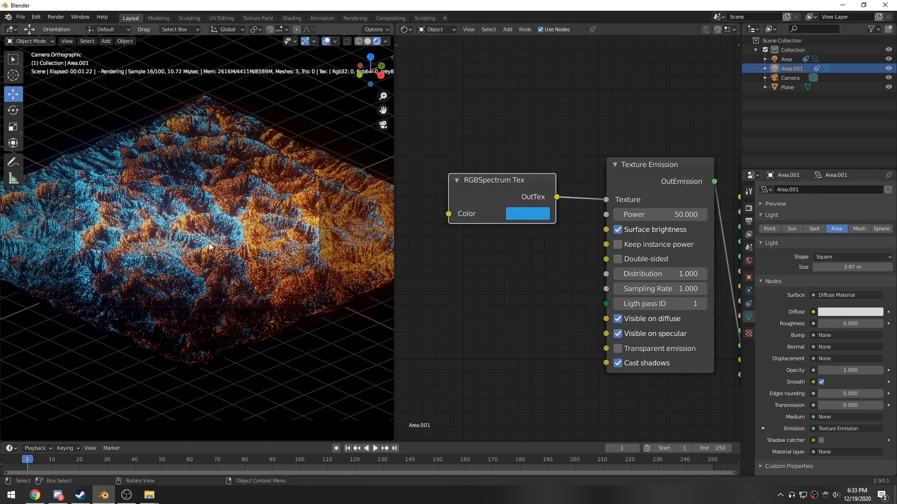
scroll(299, 235, "up", 2)
left_click(532, 216)
mouse_move(583, 245)
left_mouse_down()
mouse_move(579, 277)
mouse_move(583, 242)
left_mouse_up()
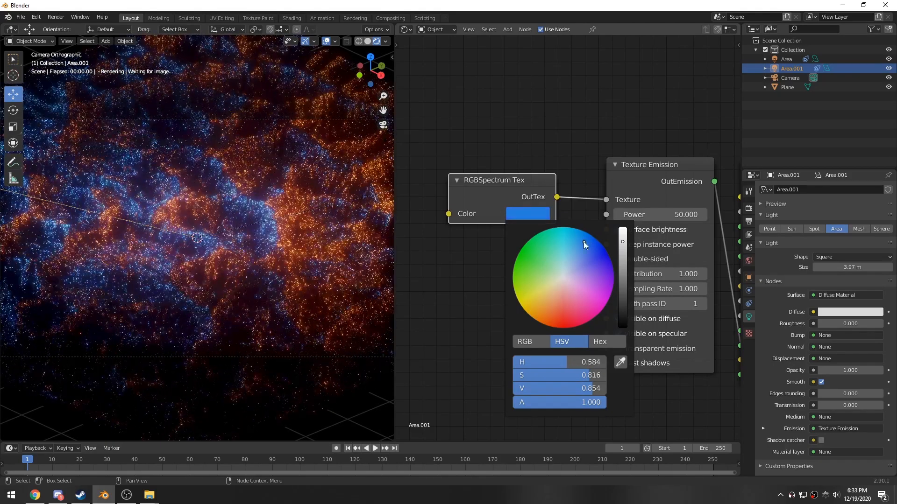
scroll(291, 259, "down", 1)
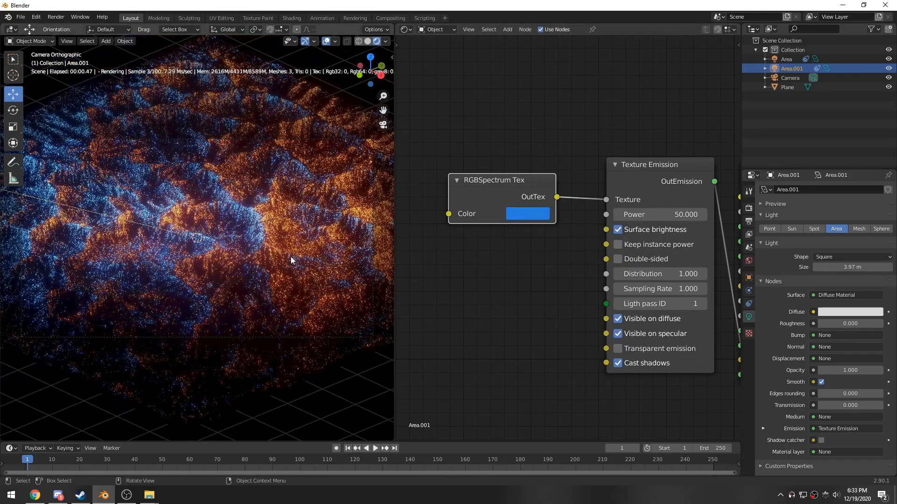
left_click(524, 215)
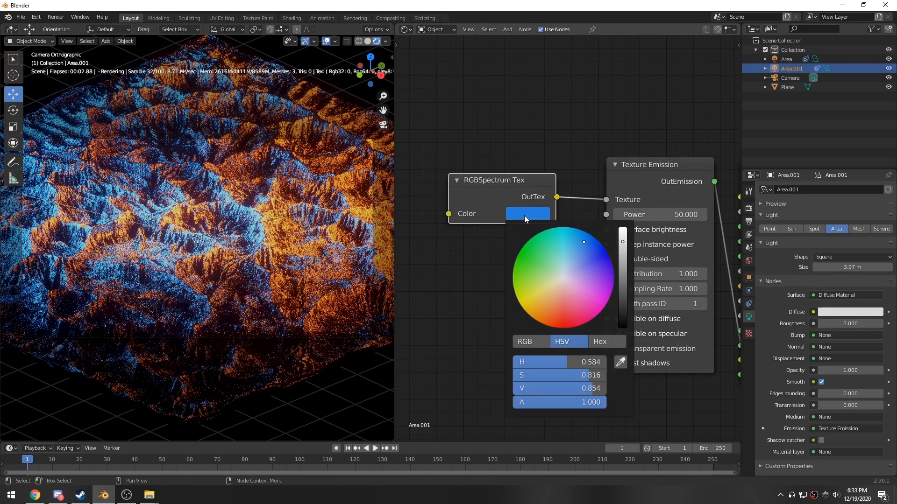
left_click_drag(577, 243, 589, 236)
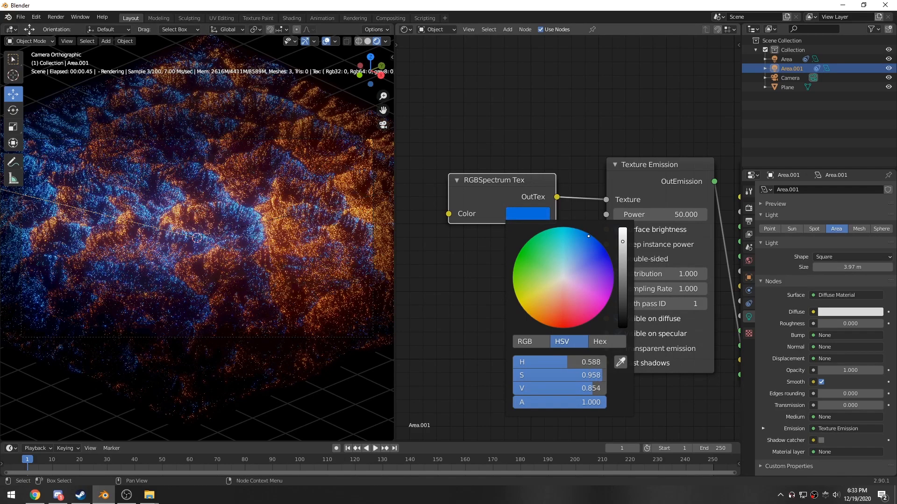
scroll(341, 233, "down", 2)
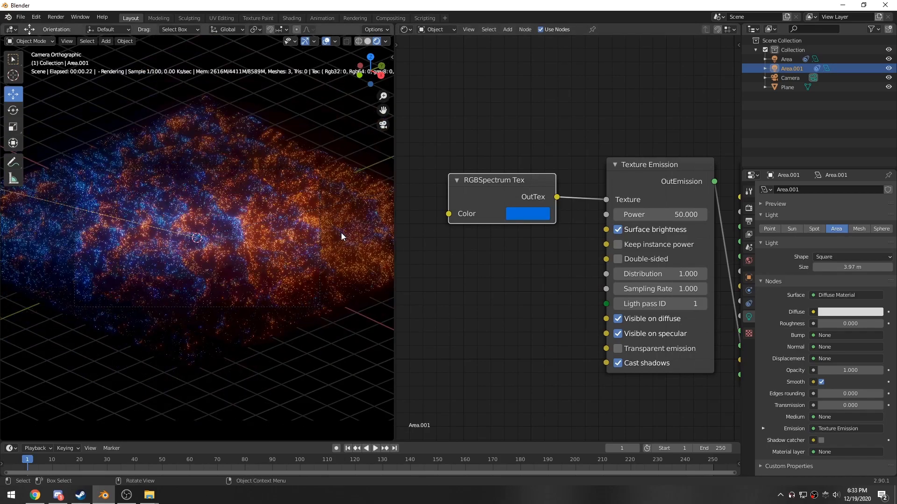
- Select the orange area light and adjust its emission color to a stronger orange
middle_click_drag(324, 234, 326, 239)
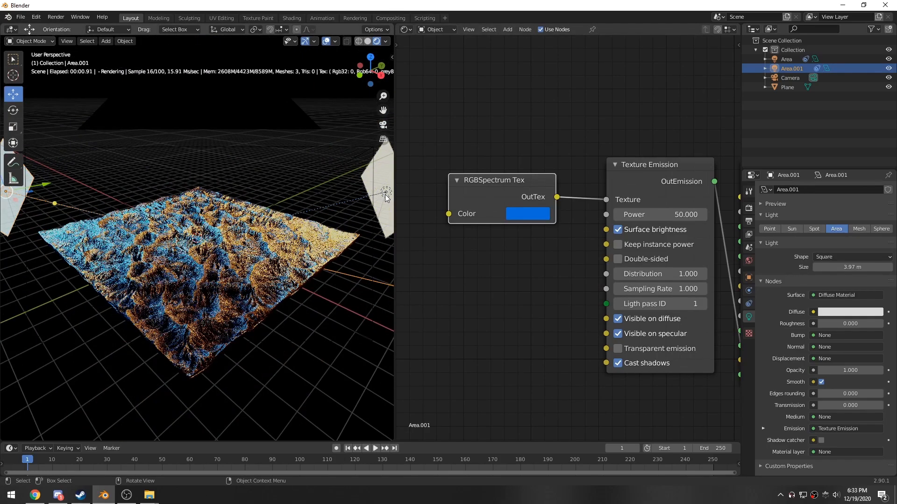
left_click(385, 195)
left_click(528, 213)
left_click(545, 321)
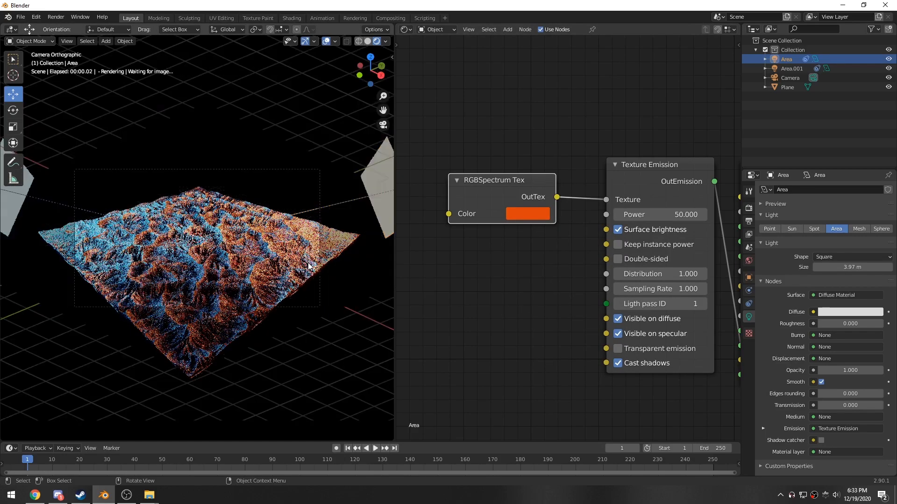
key("KP_0")
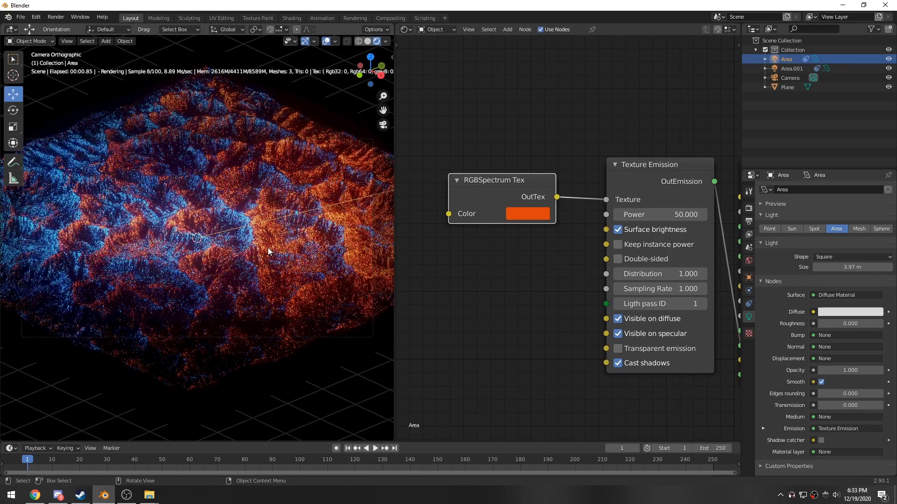
scroll(280, 252, "up", 2)
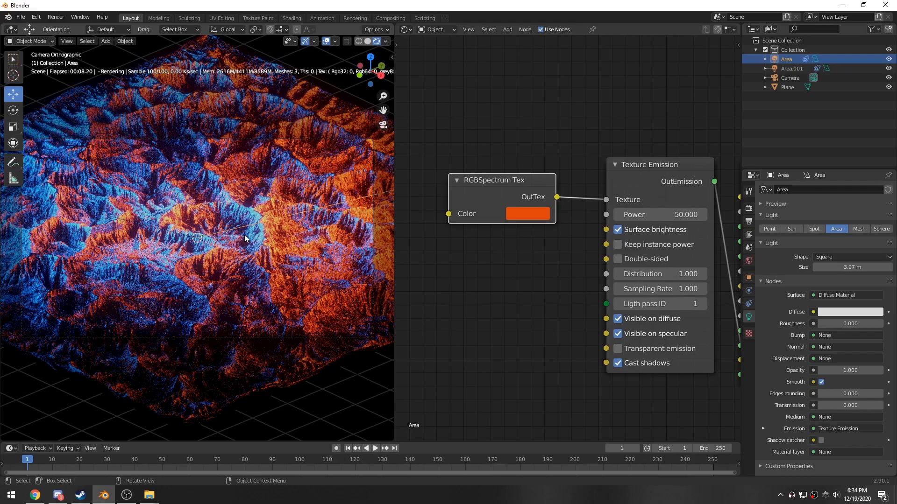
- Add a UV sphere and move it down onto the terrain surface
mouse_move(130, 286)
middle_mouse_down()
mouse_move(117, 275)
mouse_move(140, 287)
middle_mouse_up()
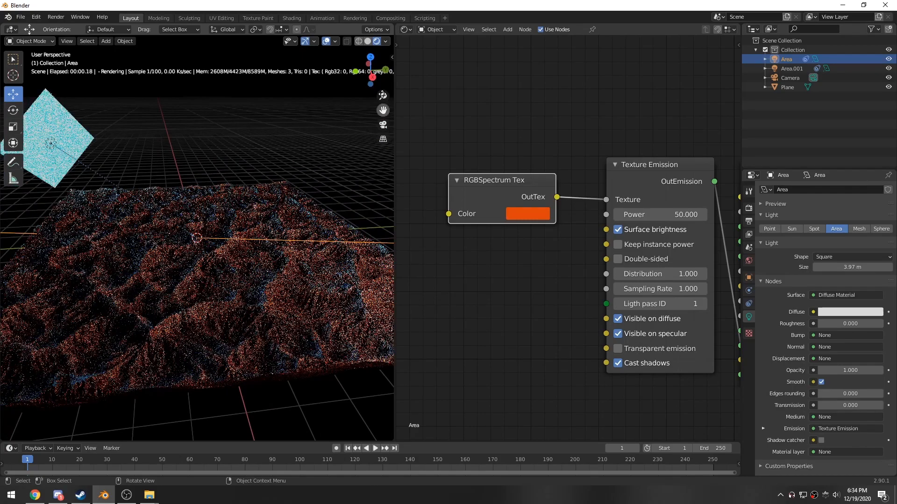
key("shift+a")
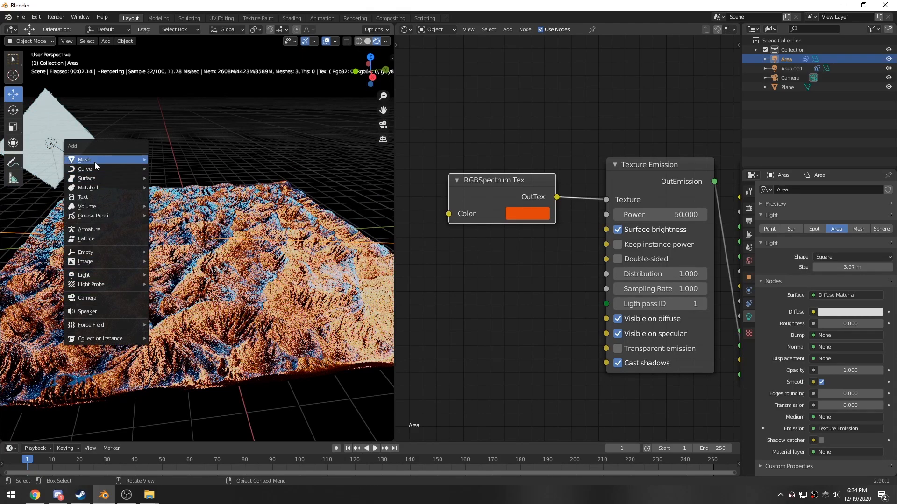
mouse_move(96, 162)
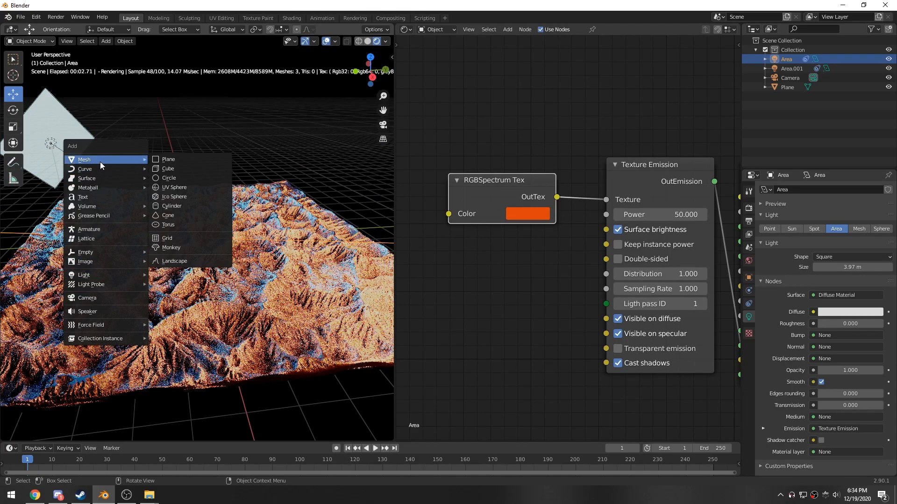
left_click(170, 187)
middle_click_drag(201, 290, 214, 261)
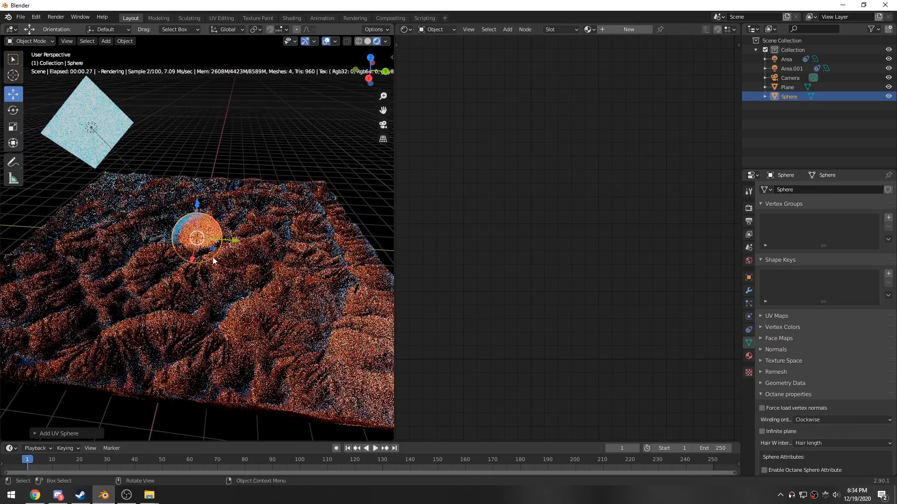
left_click_drag(213, 249, 188, 219)
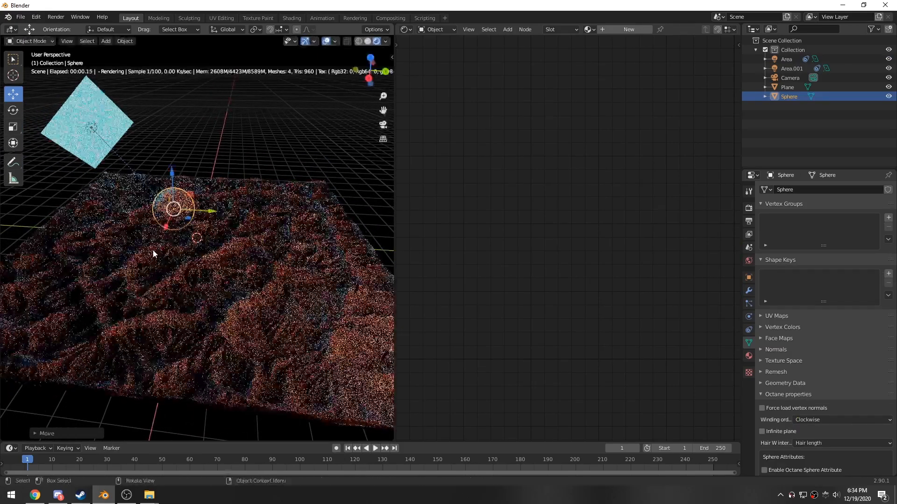
middle_click_drag(156, 248, 199, 277)
key("KP_0")
scroll(88, 244, "down", 1)
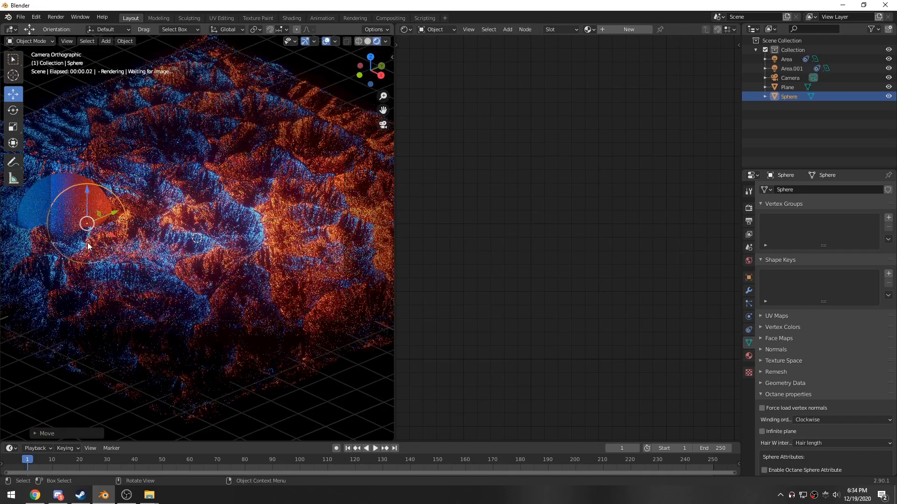
- Duplicate the sphere, place the copy on the right side of the terrain and scale it
left_click_drag(114, 213, 289, 195)
key("shift+d")
key("Escape")
key("s")
left_click(302, 209)
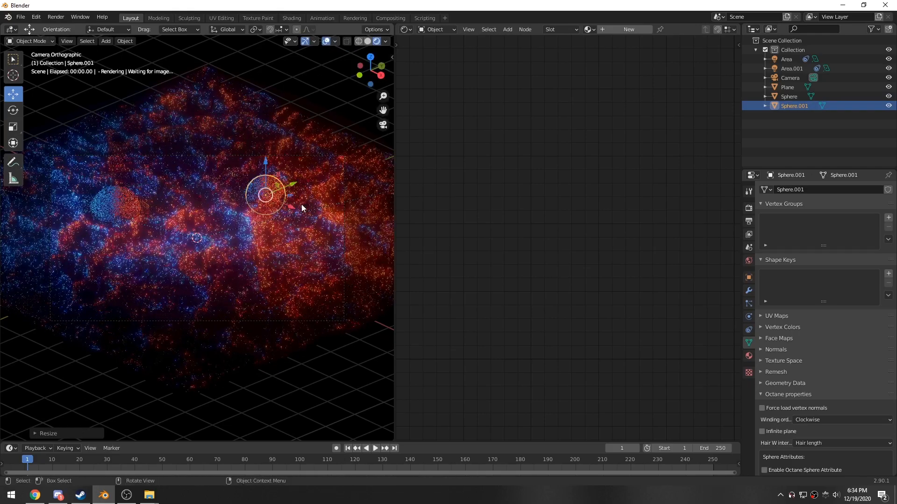
- Duplicate another sphere into the lower left of the terrain and resize it
key("shift+d")
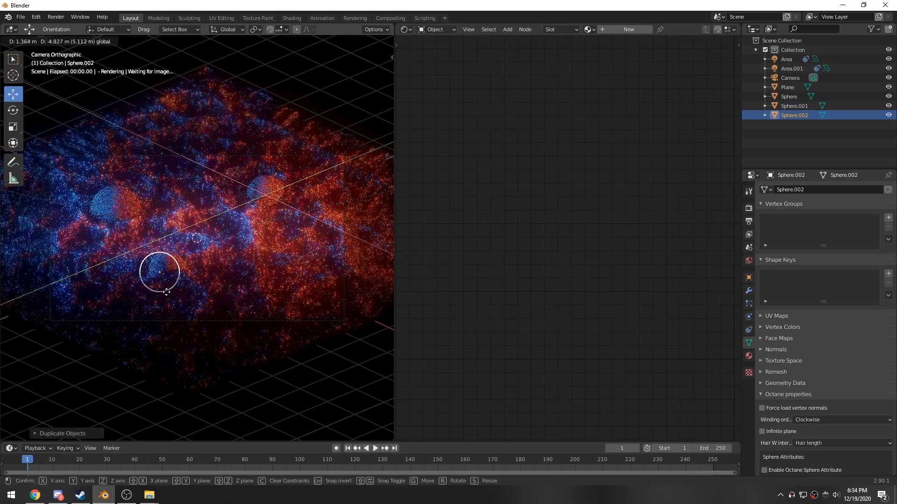
left_click(175, 306)
key("s")
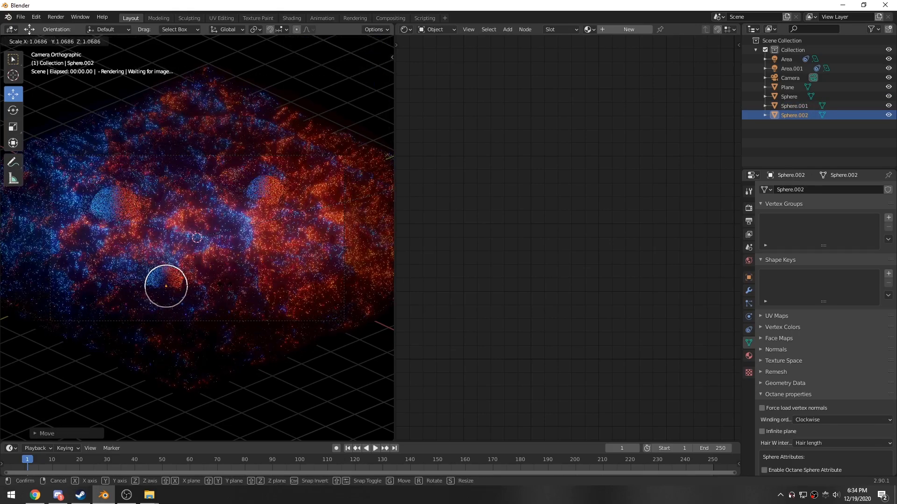
left_click(219, 286)
- Duplicate a sphere, move it horizontally toward the centre right and scale it down
key("shift+d")
right_click(202, 285)
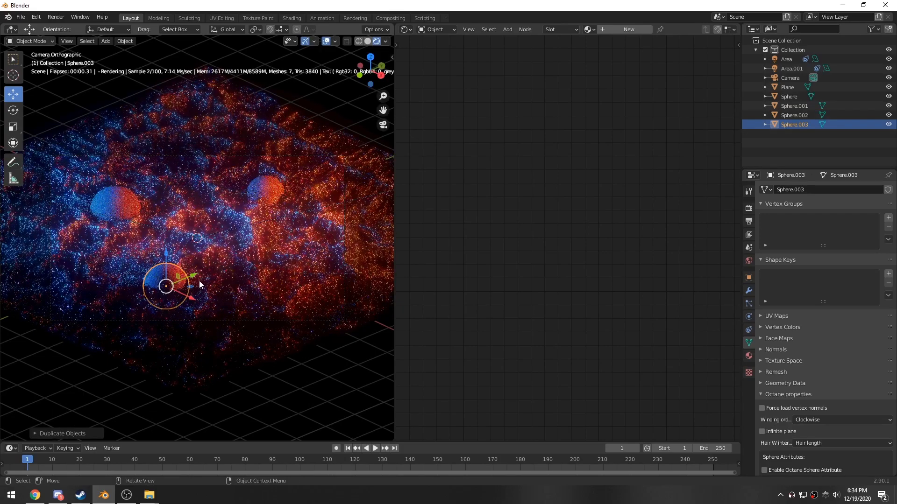
key("g")
key("shift+z")
left_click(278, 248)
key("s")
left_click(301, 250)
left_click(335, 116)
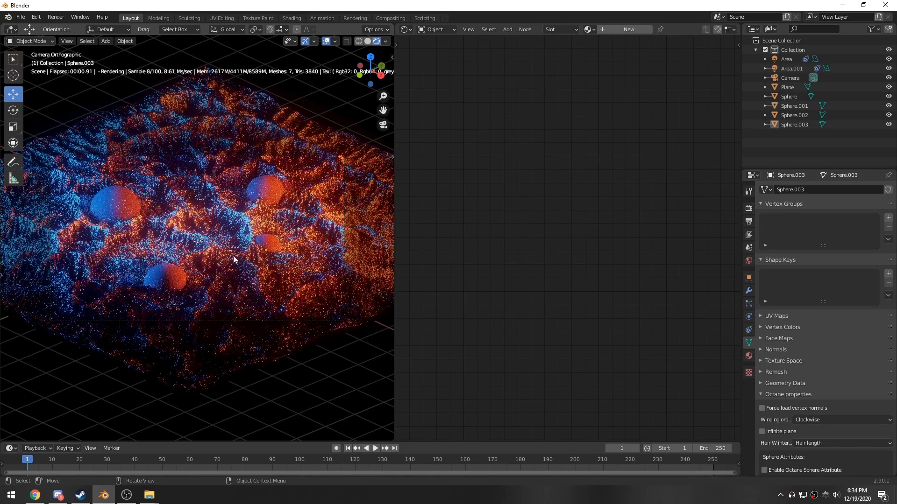
- Reposition the spheres on the terrain, moving the right-hand sphere toward the centre
left_click(165, 280)
left_click_drag(187, 292, 156, 291)
left_click(283, 251)
key("g")
left_click_drag(295, 282, 295, 283)
left_click(268, 197)
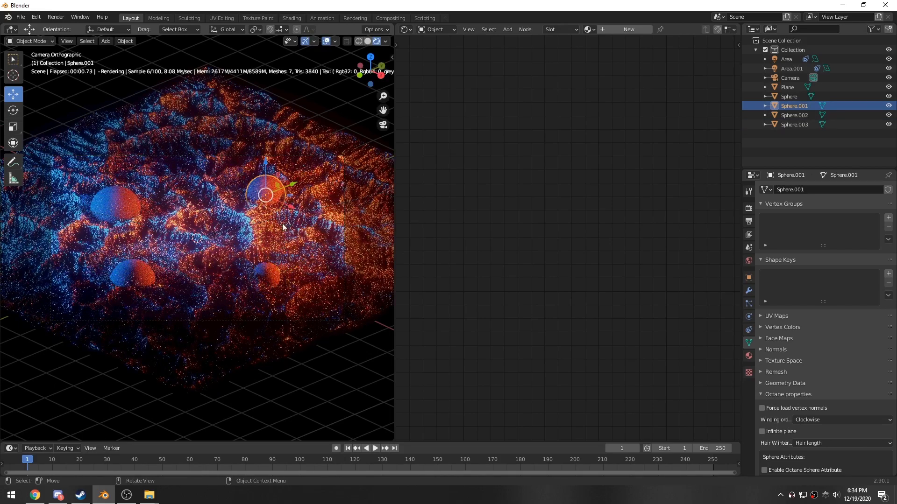
left_click_drag(288, 196, 251, 216)
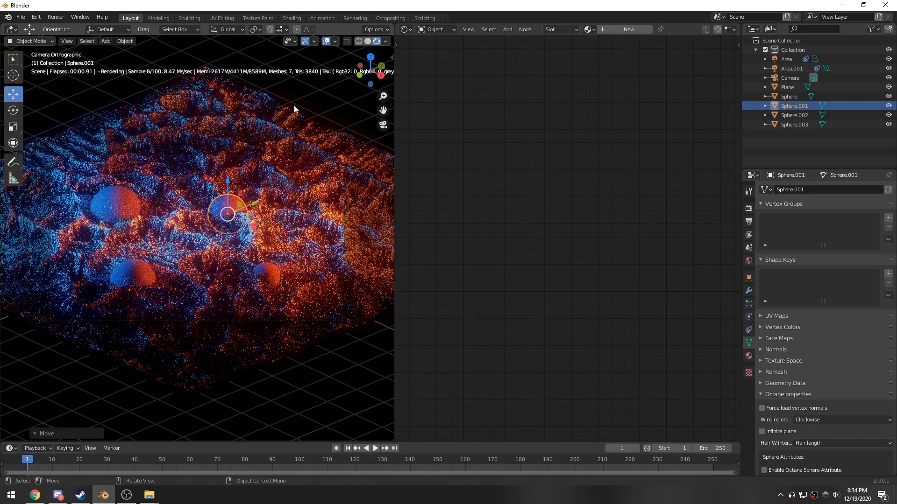
left_click(314, 92)
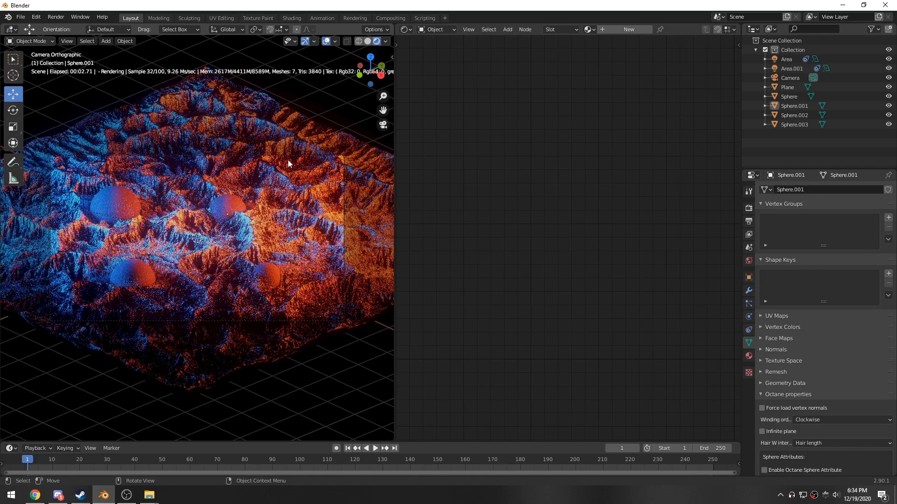
- Duplicate a sphere, move it into the upper right of the terrain and scale it down
left_click(274, 274)
key("shift+d")
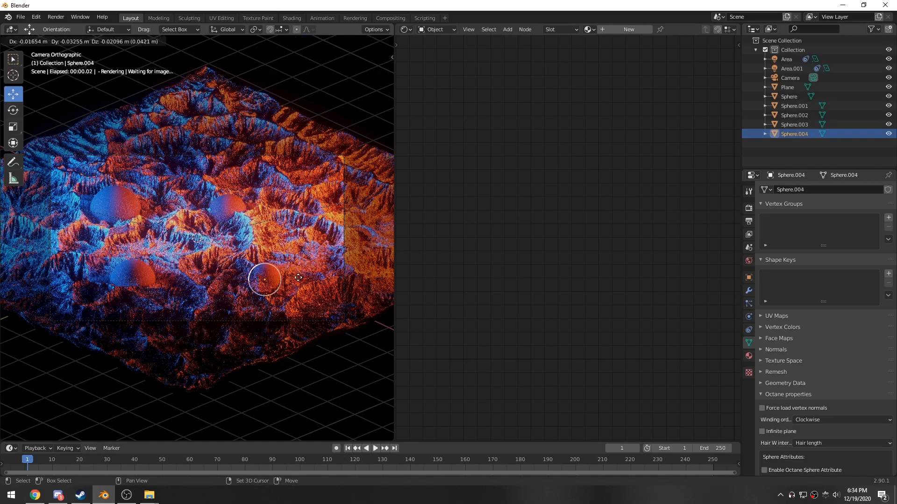
key("shift+z")
left_click(313, 204)
key("s")
left_click(340, 209)
left_click_drag(314, 164, 314, 160)
left_click(313, 242)
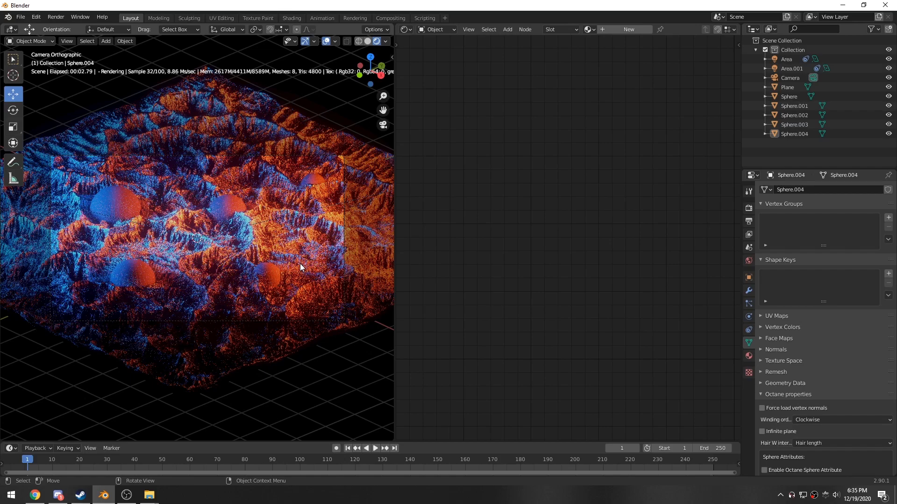
- Add a Subdivision modifier to each of the five spheres on the terrain
left_click(116, 204)
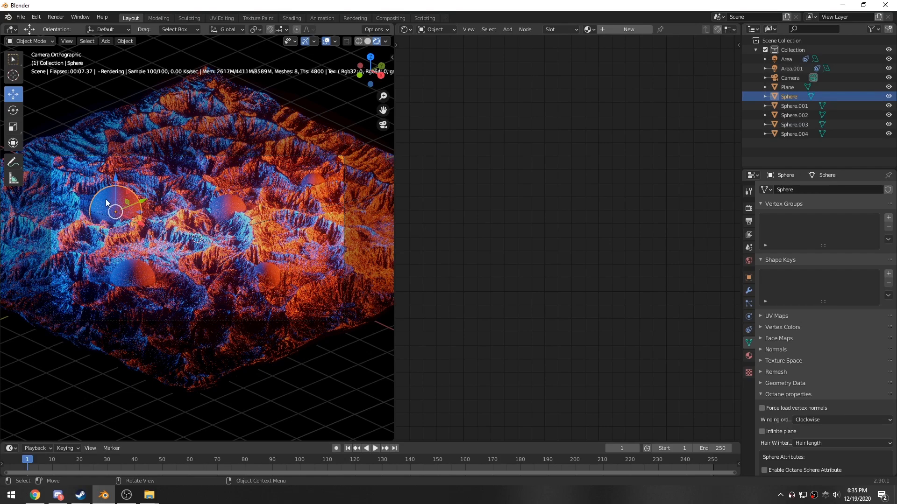
left_click(748, 290)
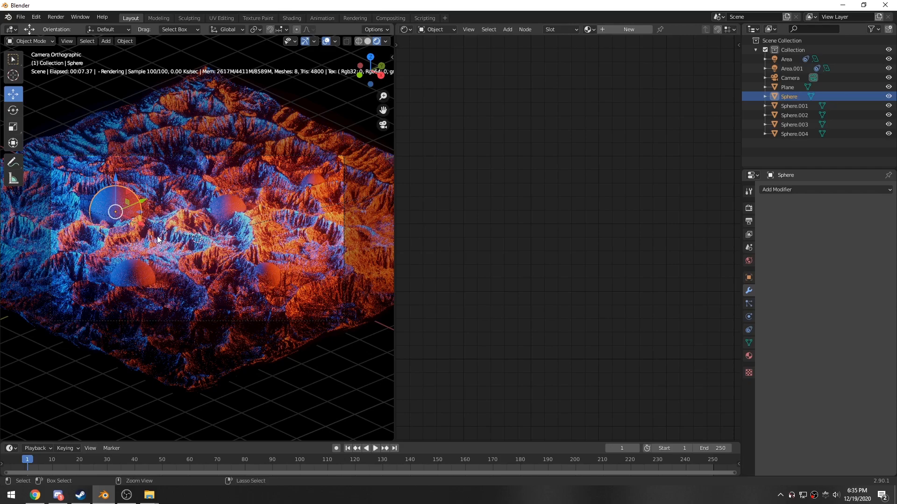
key("ctrl+2")
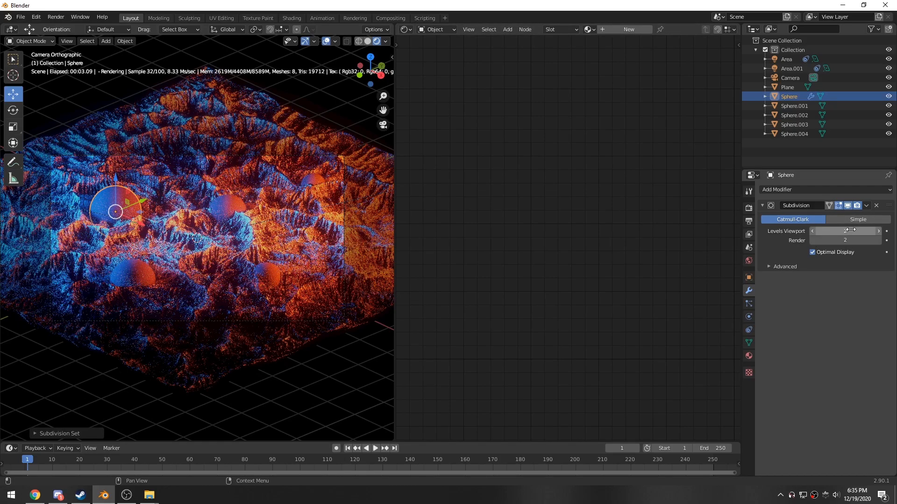
left_click(228, 206)
key("ctrl+2")
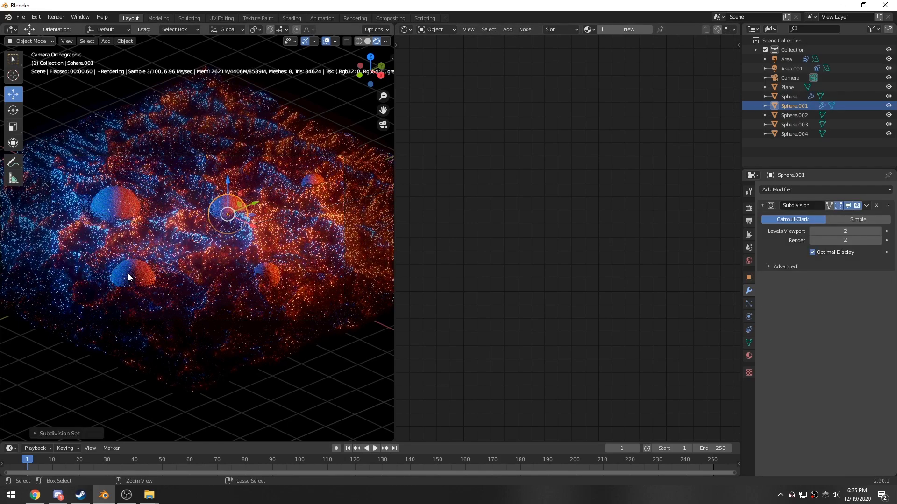
left_click(270, 276)
key("ctrl+2")
left_click(131, 275)
key("ctrl+2")
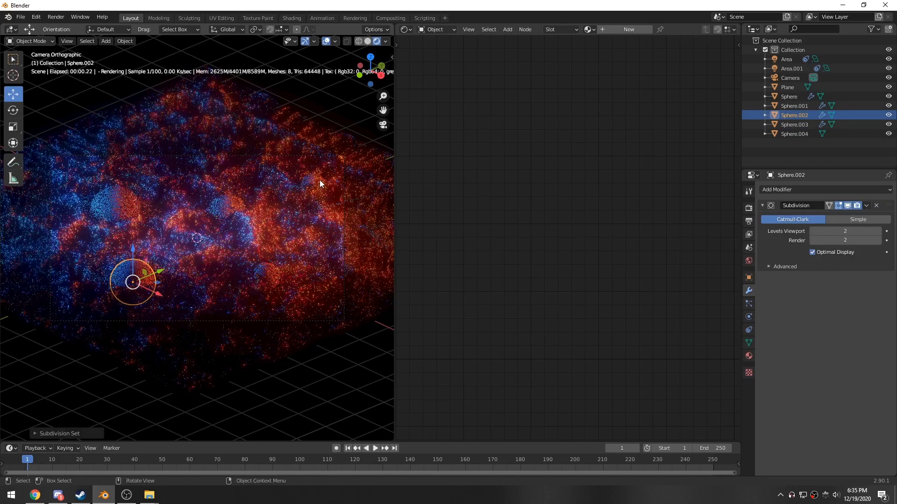
left_click(321, 184)
key("ctrl+2")
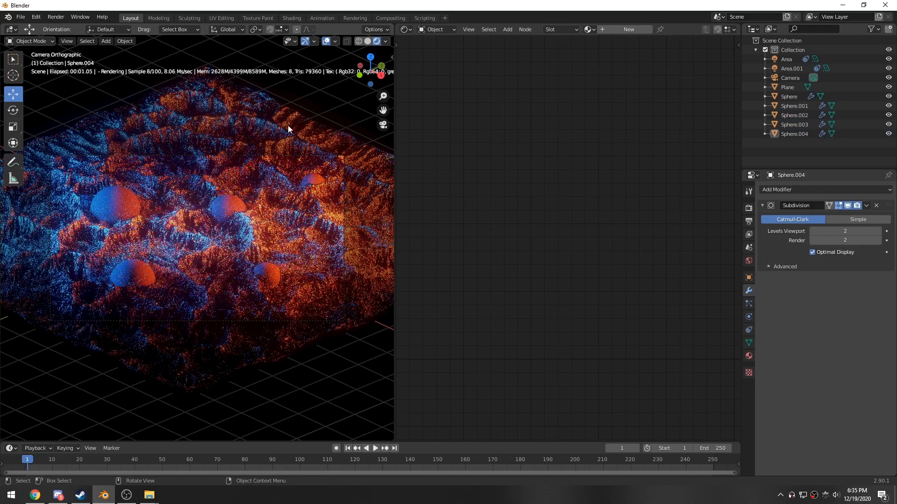
- Give the upper-left sphere a new material, replacing the default node with a Specular Material wired to the output
left_click(115, 206)
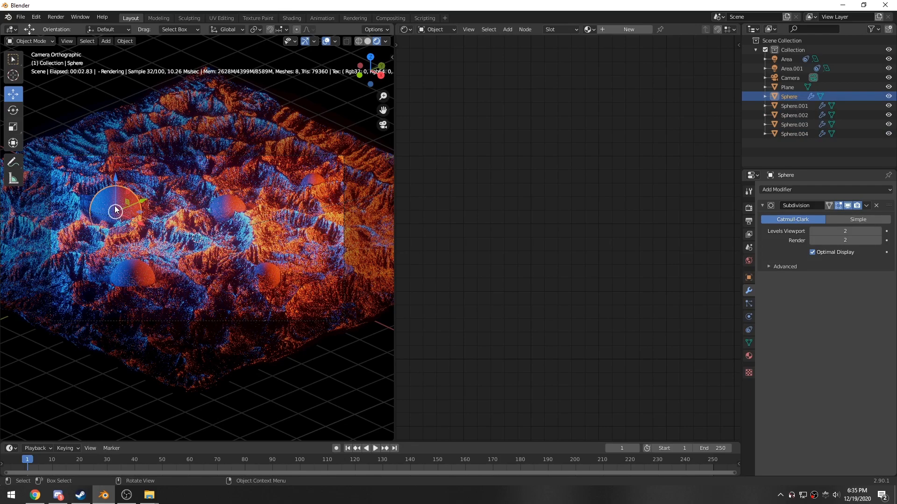
left_click(626, 29)
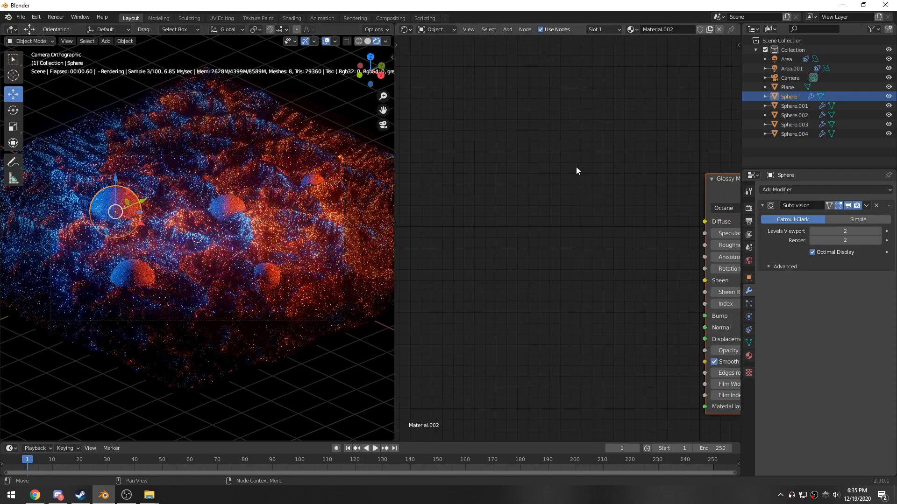
middle_click_drag(516, 204, 443, 184)
key("x")
key("shift+a")
left_click(590, 197)
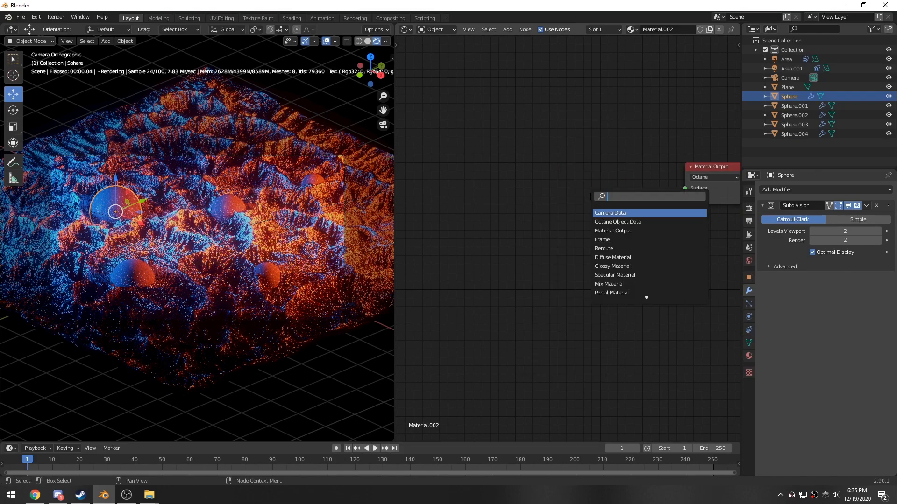
type("pec")
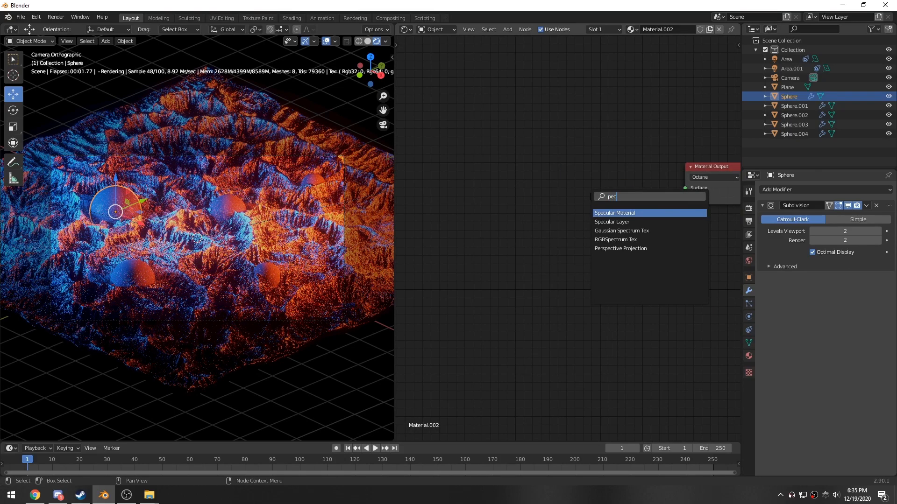
key("BackSpace")
key("BackSpace")
type("spe")
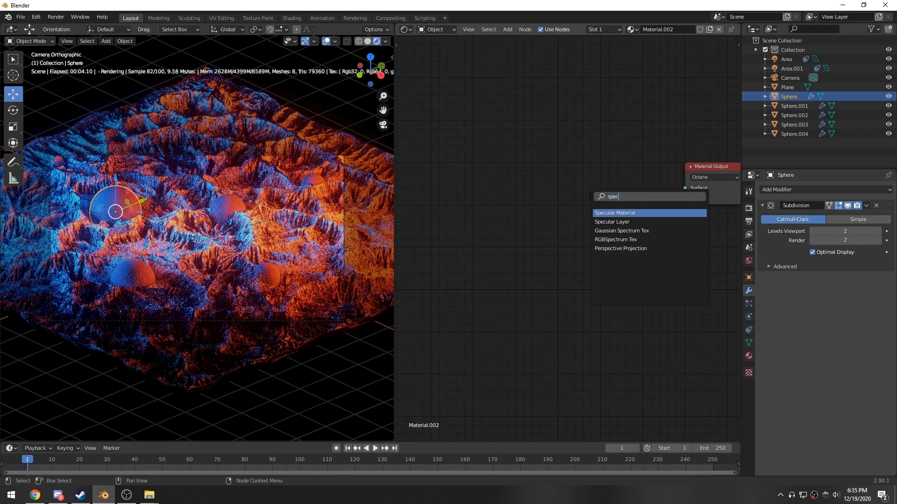
left_click(617, 214)
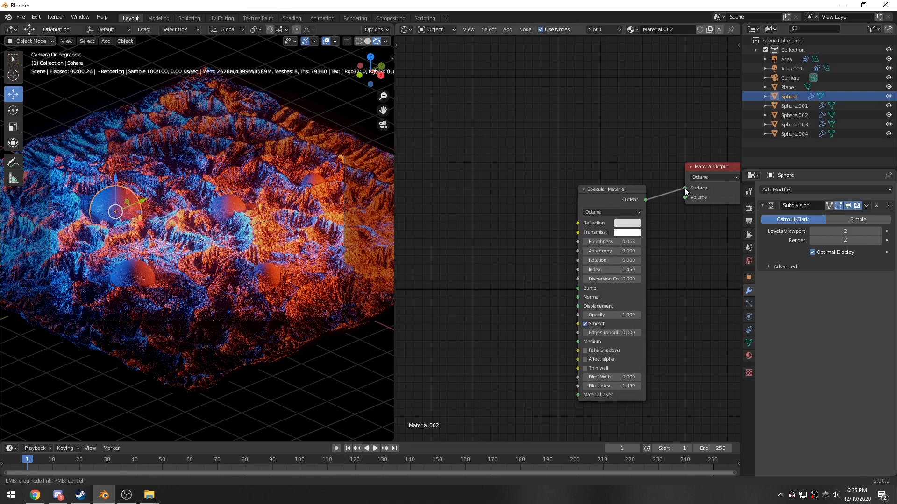
left_click_drag(685, 188, 685, 188)
- Reset the Specular Material's roughness to 0
left_click(126, 210)
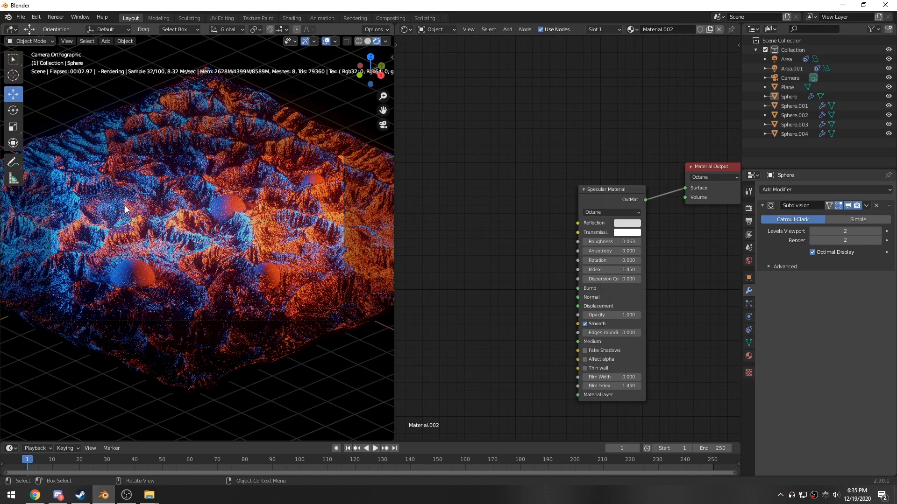
scroll(116, 225, "up", 3)
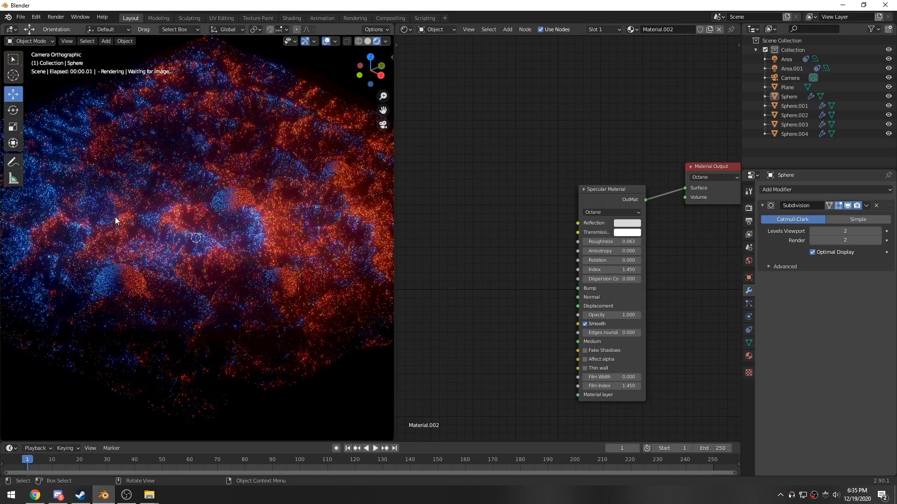
scroll(118, 218, "up", 2)
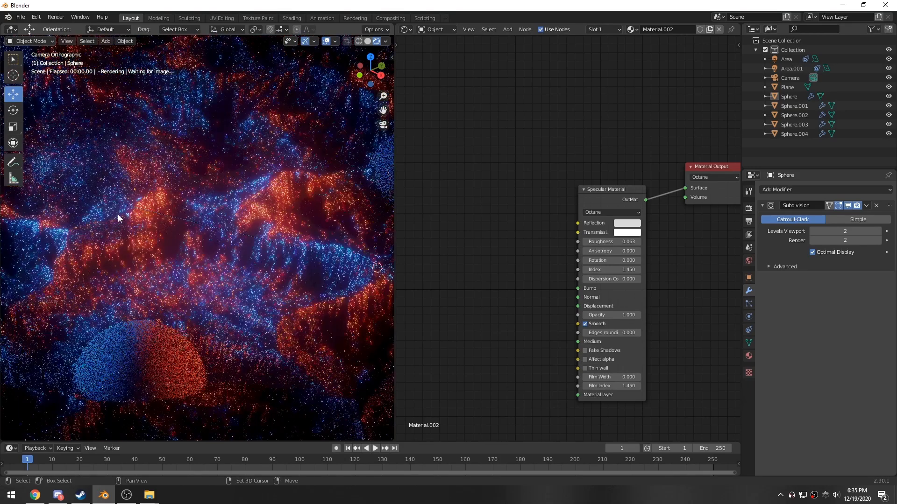
middle_click_drag(118, 218, 222, 268, "shift")
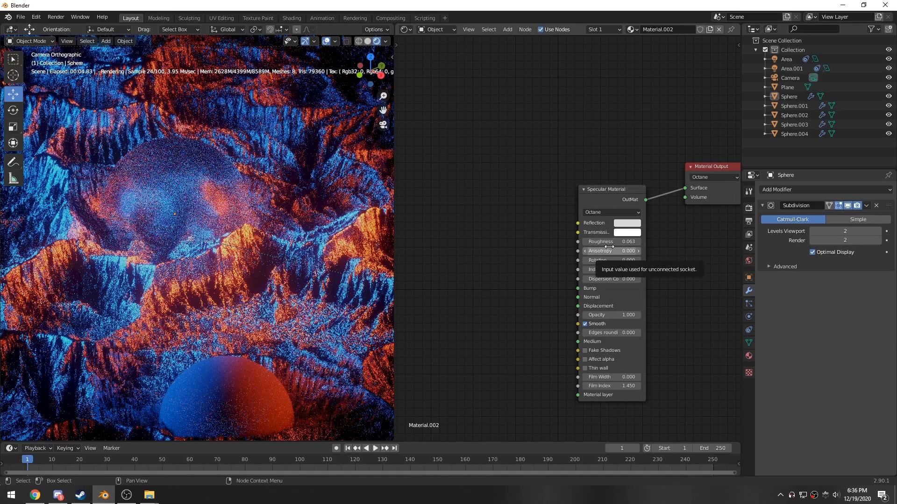
key("BackSpace")
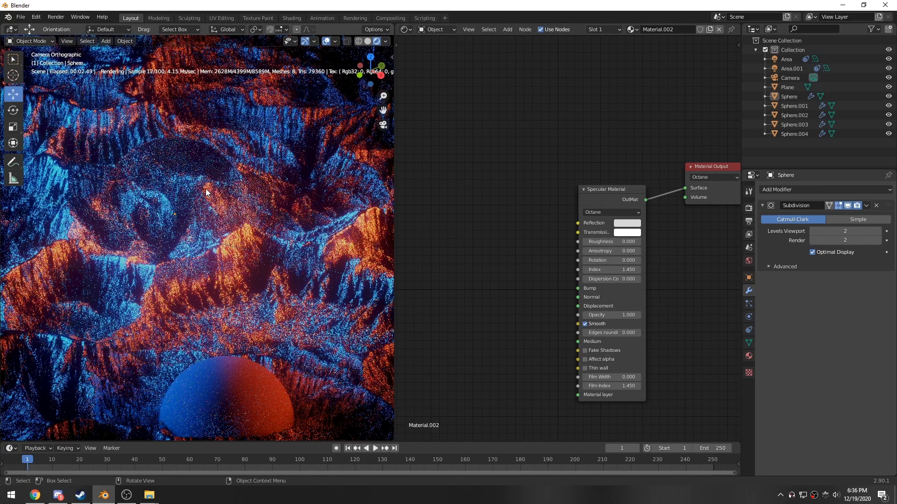
- Try raising the specular index to 1.750, then lower it back to 1.450
scroll(673, 299, "up", 3)
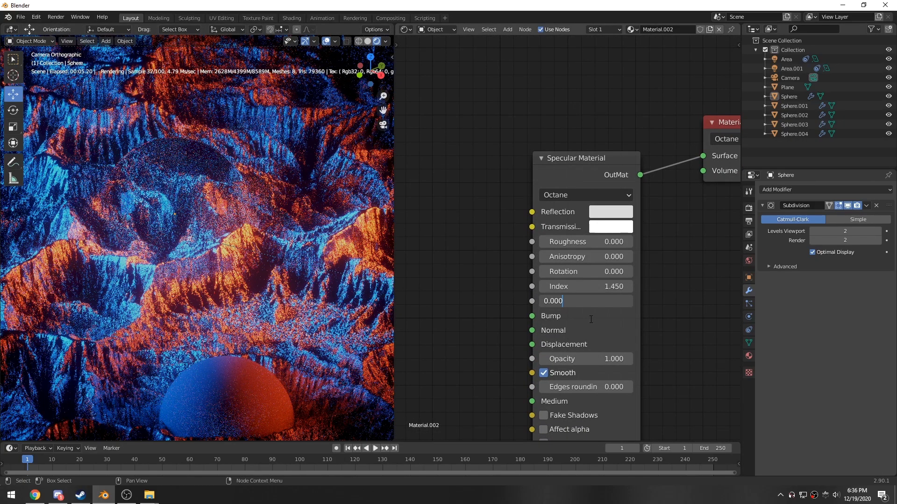
key("Return")
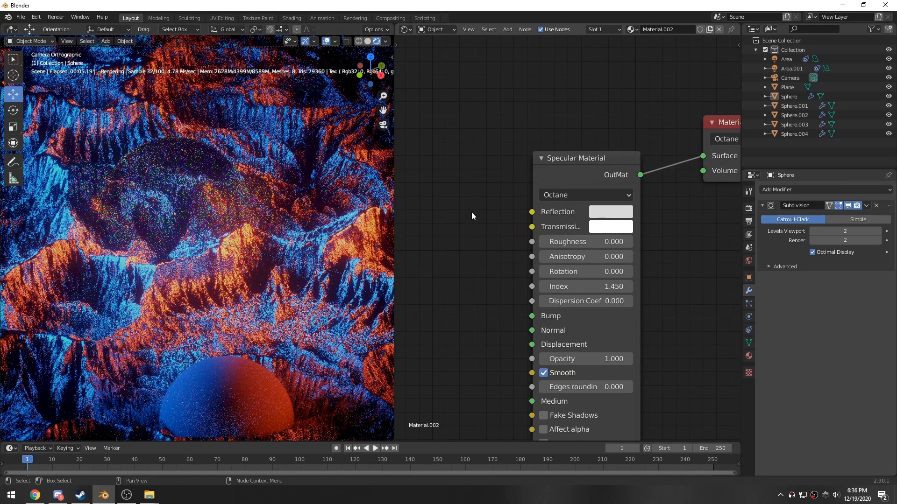
scroll(503, 299, "down", 1)
middle_click_drag(502, 316, 486, 211)
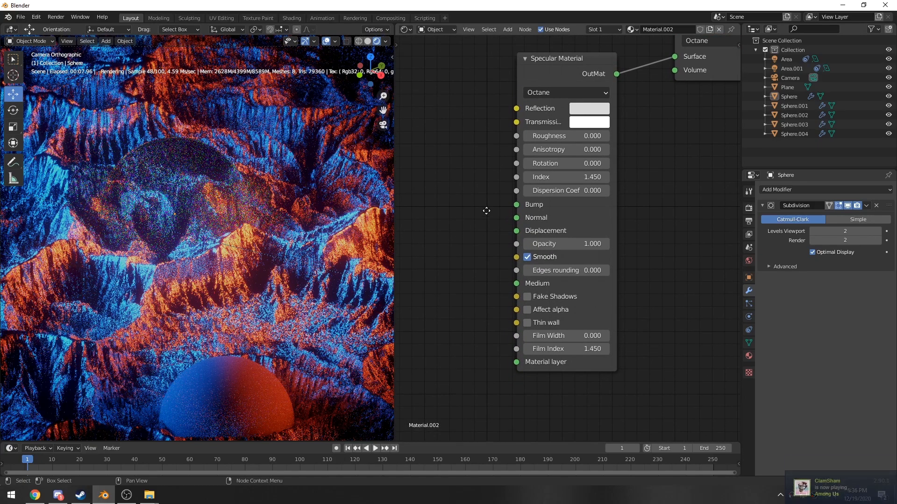
left_click(607, 181)
left_click(607, 181)
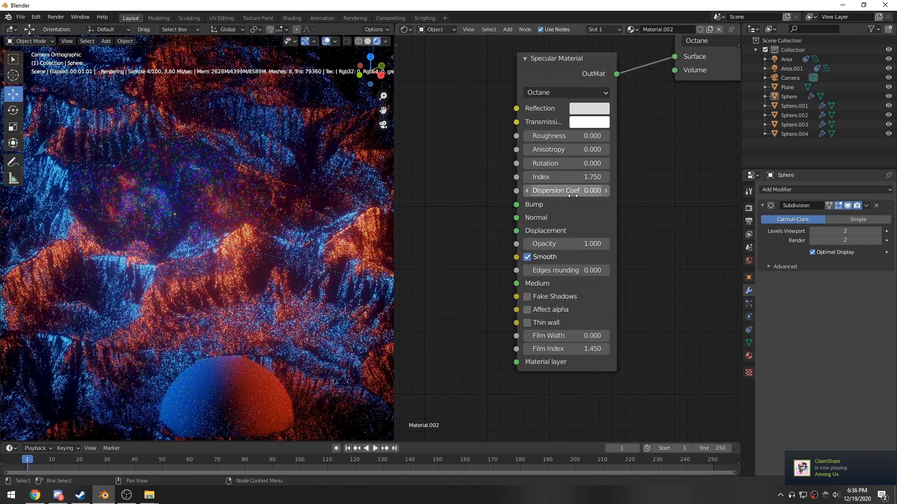
left_click(529, 192)
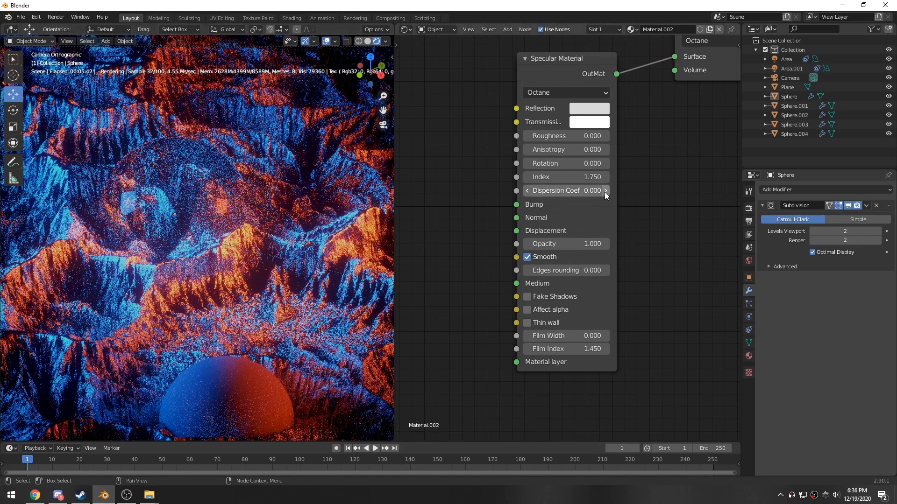
left_click(526, 176)
left_click(527, 176)
left_click(527, 176)
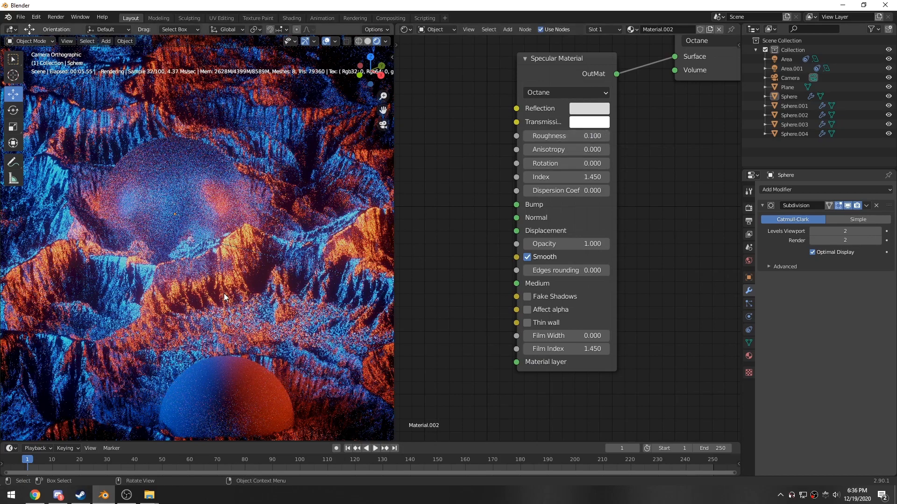
- Set the specular roughness to 0 again
scroll(224, 296, "down", 1)
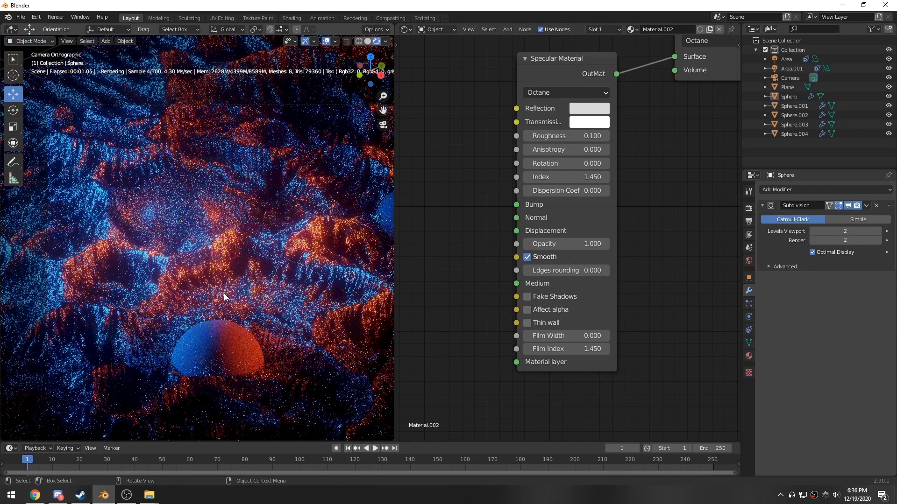
scroll(223, 294, "up", 1)
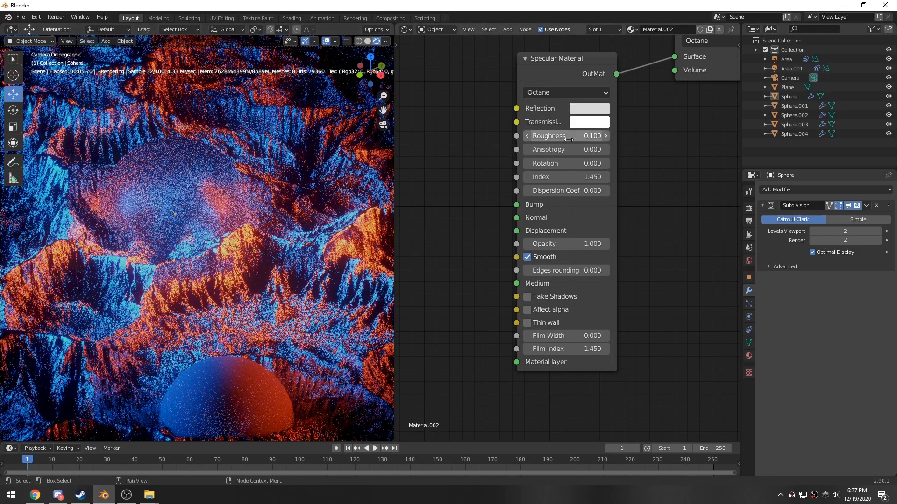
left_click_drag(568, 139, 542, 139)
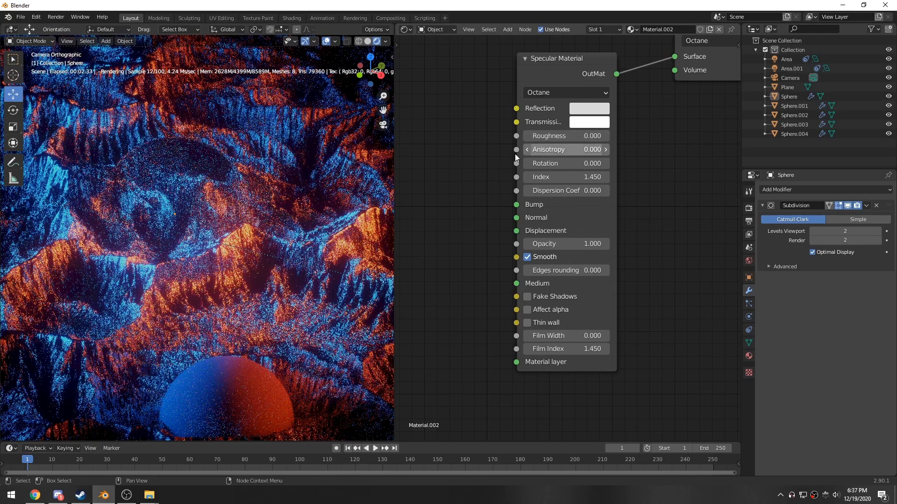
- Duplicate the glass sphere in place and scale the copy down inside it
left_click(194, 188)
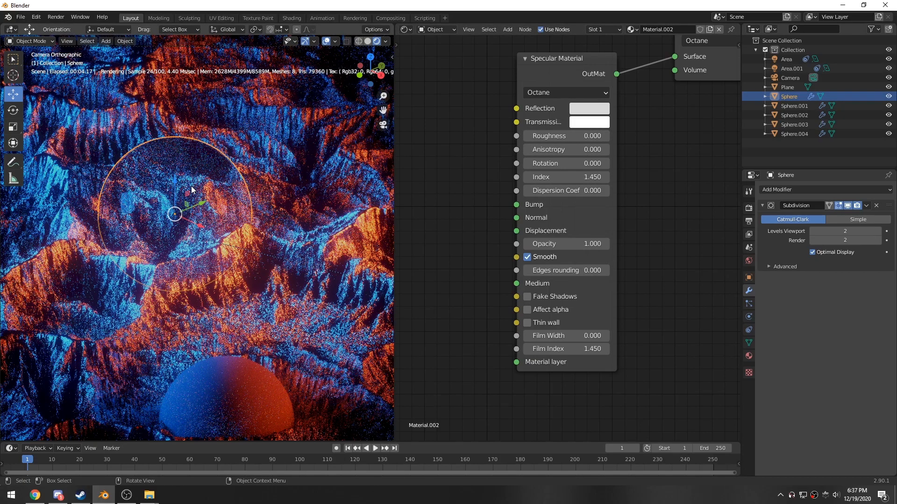
key("s")
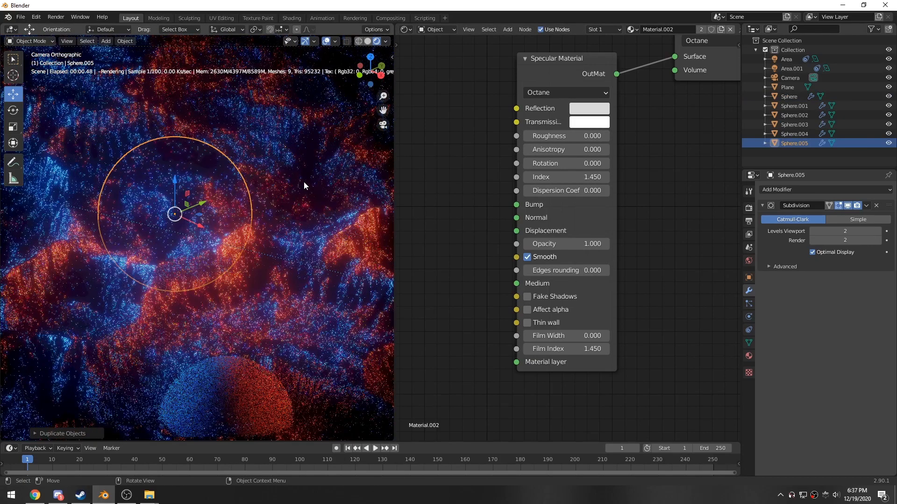
left_click(213, 206)
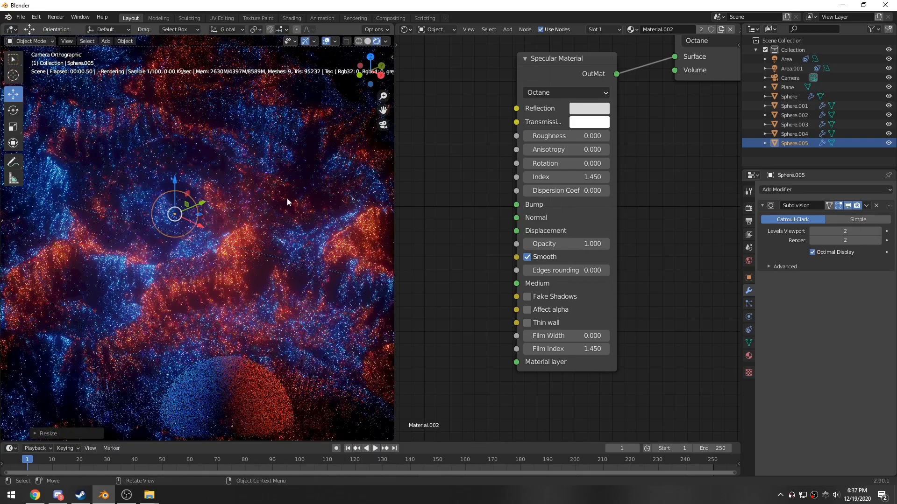
- Make the copy's material single-user and replace its specular node with a Diffuse Material
left_click(701, 32)
left_click(541, 186)
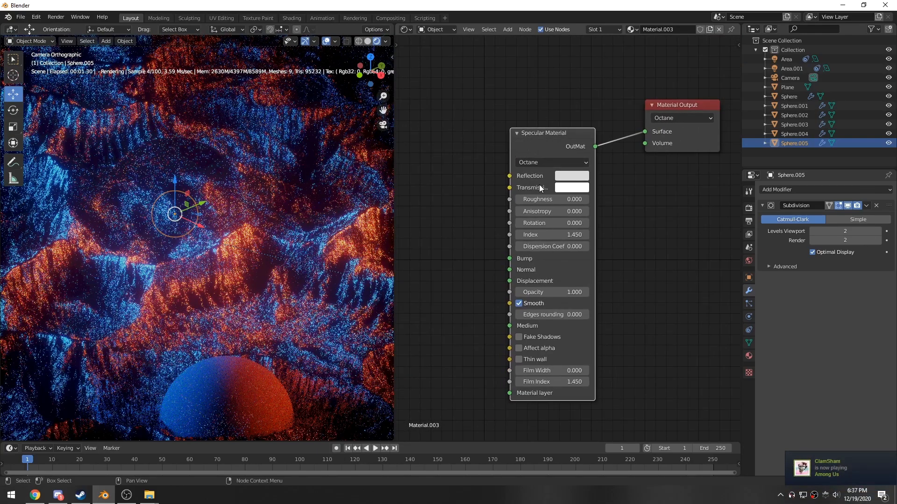
key("x")
key("shift+a")
key("s")
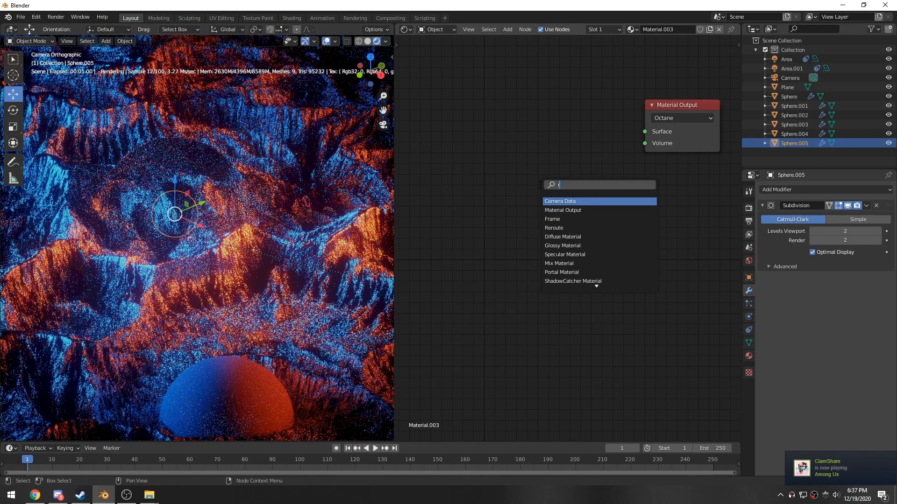
type("dif")
key("Return")
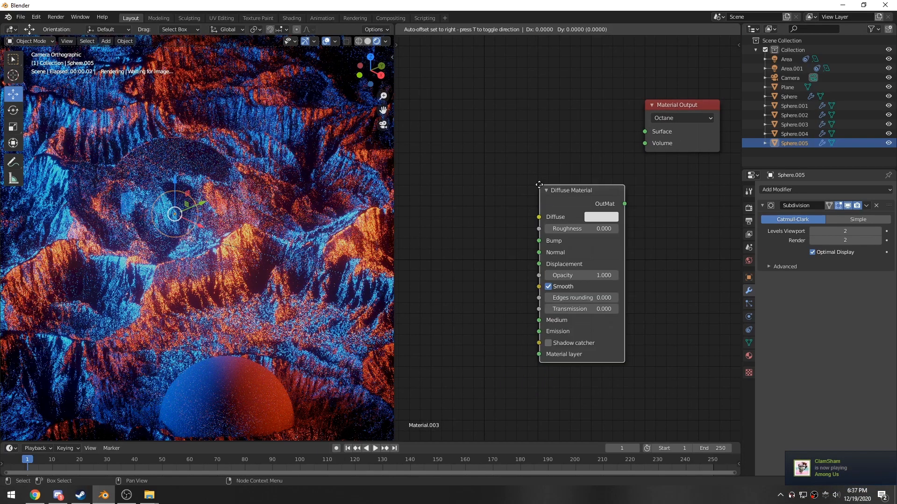
- Add a Black Body Emission node, connect it to the diffuse Emission input, and wire the diffuse to Surface
left_click(526, 108)
key("shift+a")
type("black")
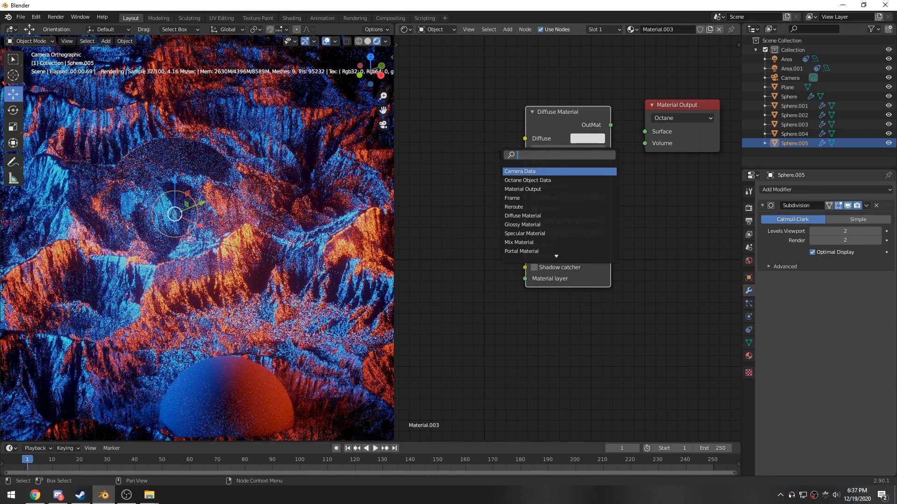
key("Return")
left_click(432, 120)
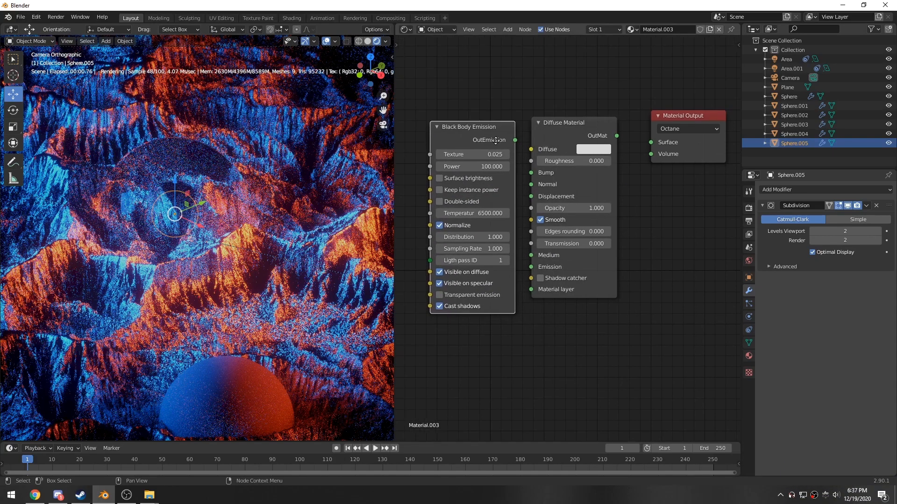
left_click_drag(517, 142, 533, 270)
left_click_drag(619, 139, 654, 145)
left_click_drag(584, 128, 598, 130)
left_click_drag(517, 142, 556, 274)
middle_click_drag(458, 183, 542, 181)
left_click_drag(552, 131, 570, 126)
middle_click_drag(494, 164, 542, 171)
- Add an RGBSpectrum Tex node and connect it to the Black Body Emission's Texture input
key("shift+a")
left_click(542, 171)
type("rgb")
key("Return")
left_click(452, 145)
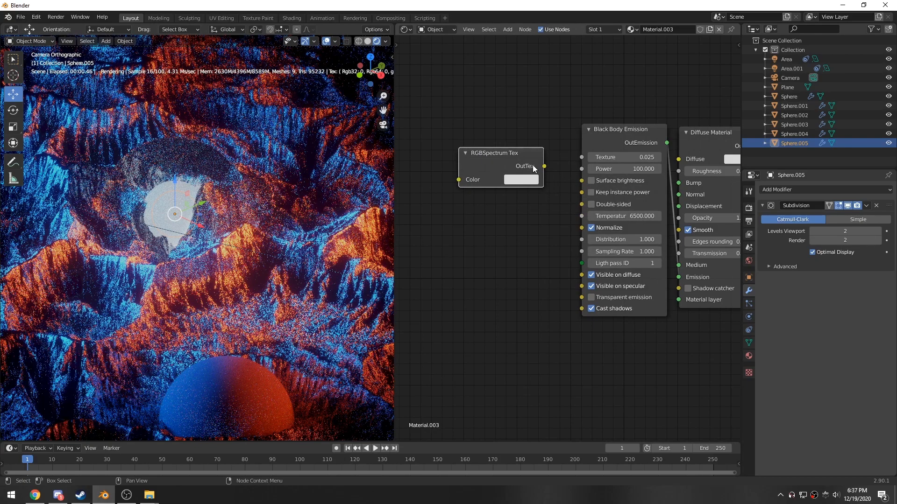
left_click_drag(544, 166, 524, 142)
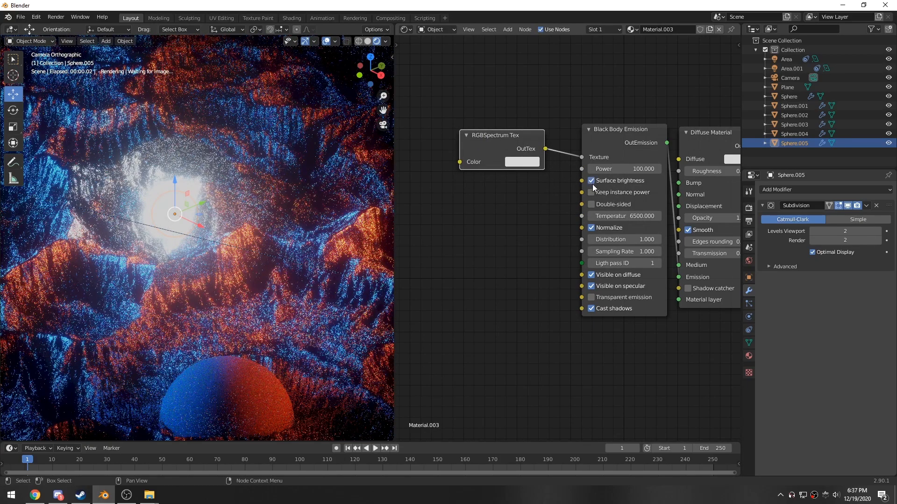
- Set the Black Body Emission power of the inner sphere's material to 2
left_click(591, 181)
double_click(626, 169)
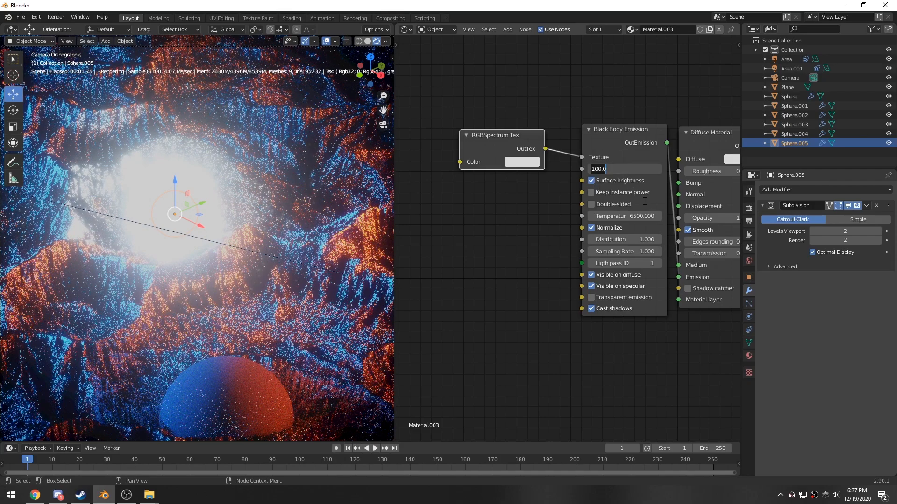
type("10")
key("Return")
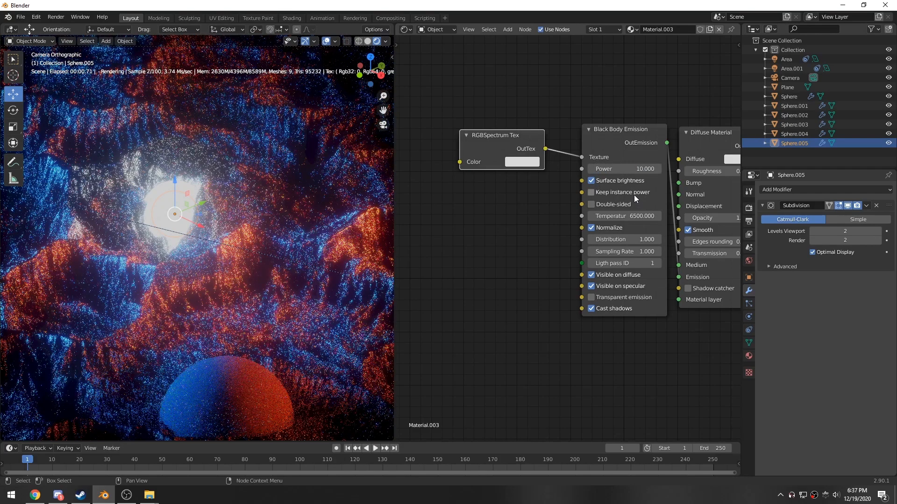
double_click(626, 169)
type("2")
key("Return")
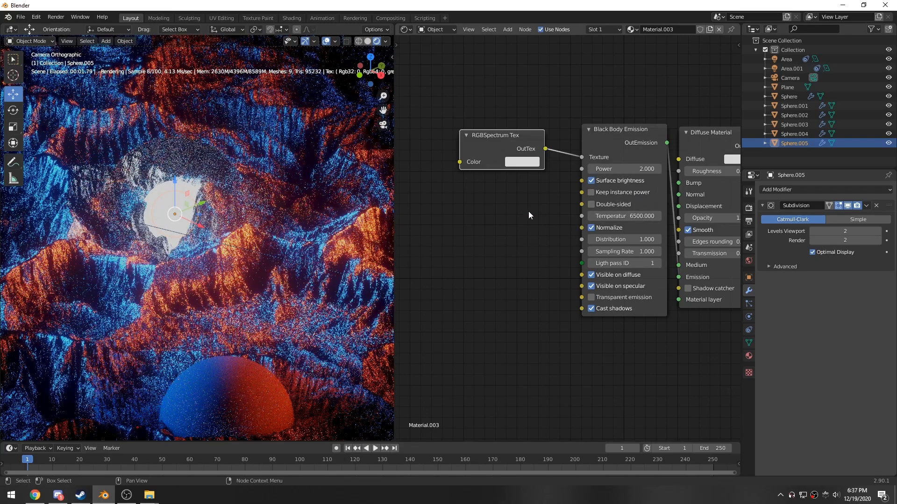
- Set the RGBSpectrum Tex colour to a saturated orange
left_click(512, 161)
left_click_drag(551, 213, 537, 250)
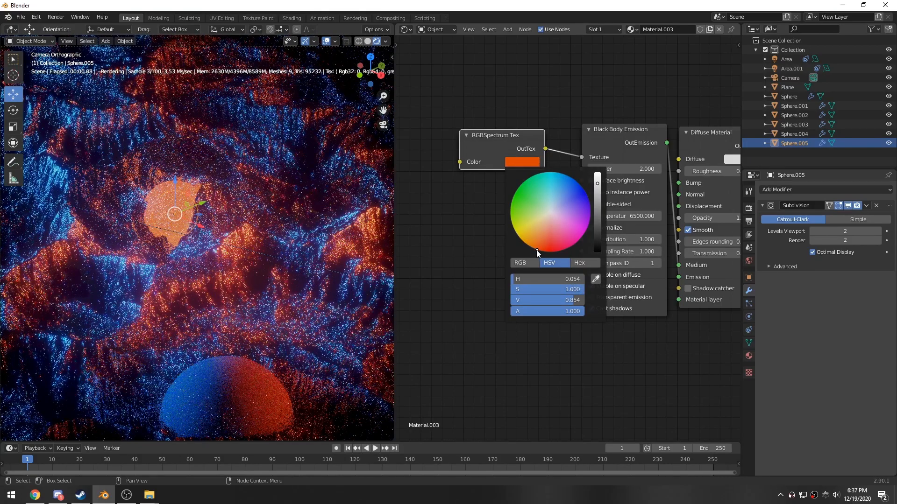
- Select the outer glass sphere and raise its Specular Material roughness to 0.3
left_click(203, 166)
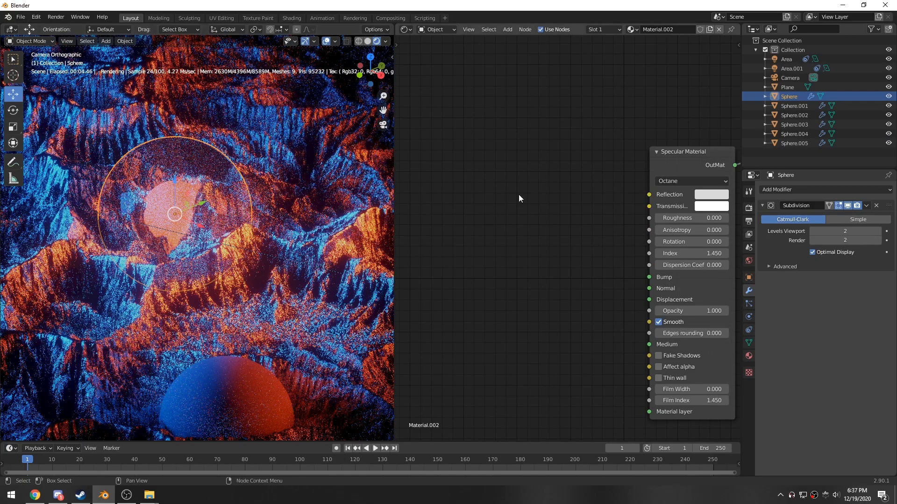
middle_click_drag(597, 222, 465, 232)
scroll(535, 238, "up", 1)
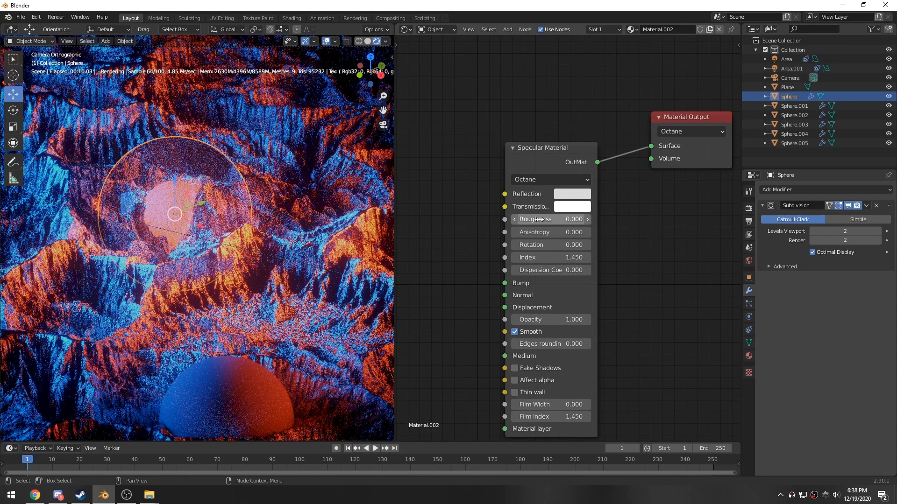
left_click(588, 219)
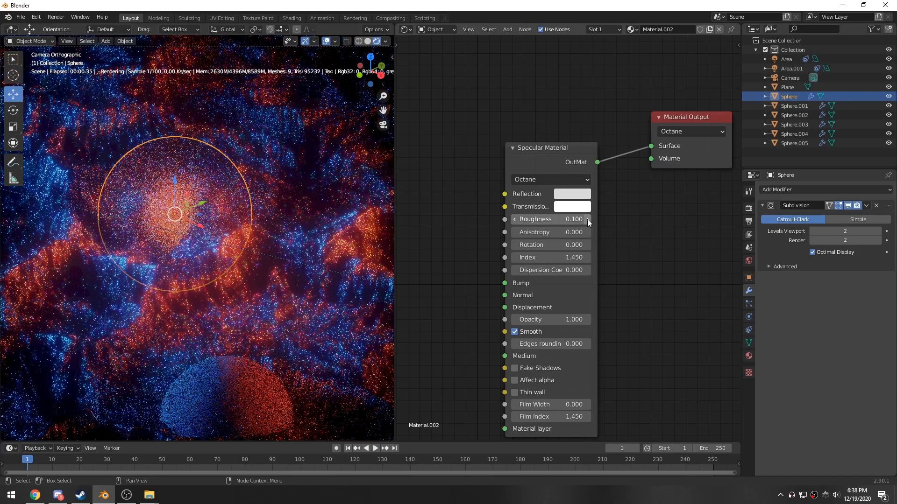
left_click(588, 219)
left_click(587, 219)
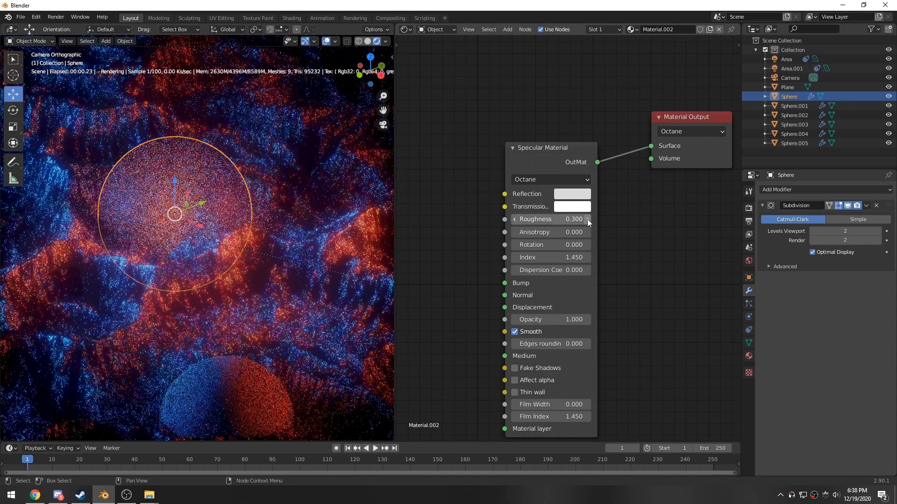
- Scale the outer glass sphere down around the glowing core
key("s")
left_click(281, 248)
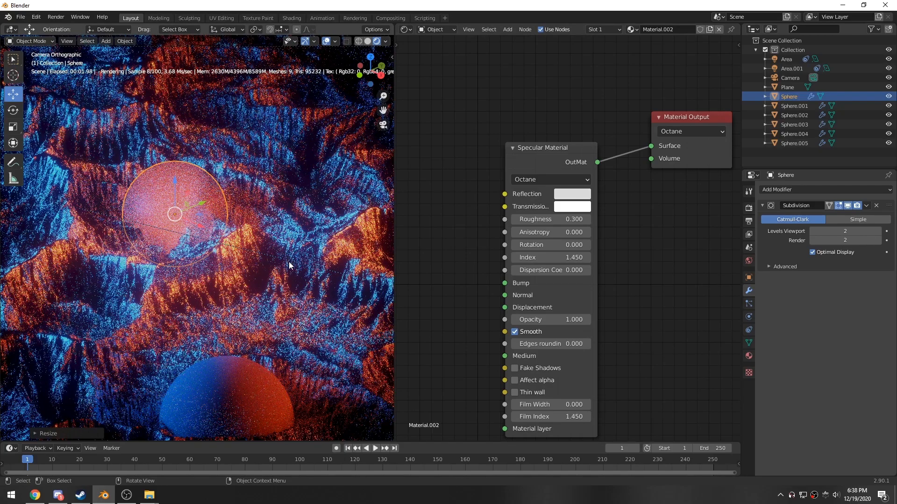
left_click(289, 263)
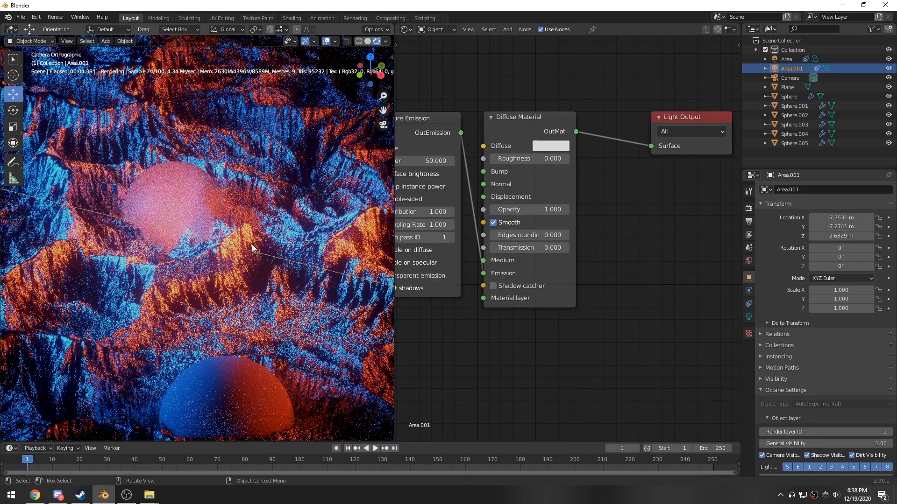
- Select the inner glowing sphere and set its Black Body Emission power to 5
left_click(181, 197)
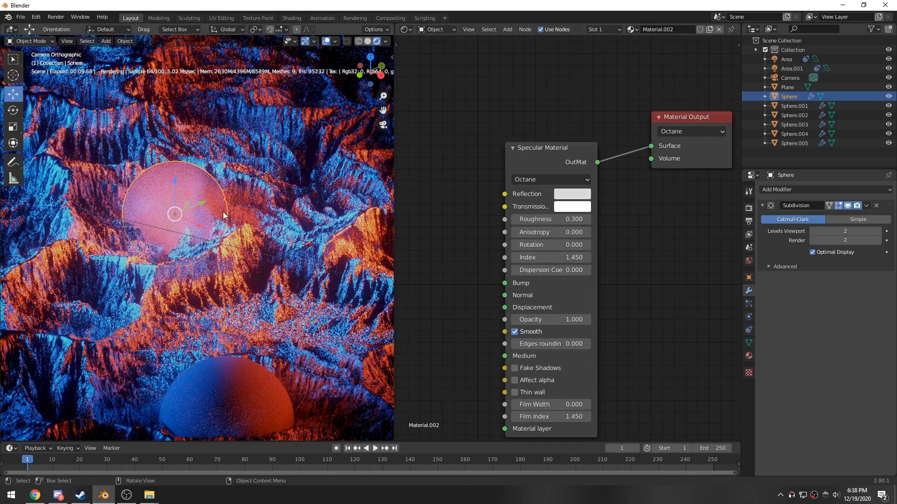
left_click(169, 223)
left_click(170, 223)
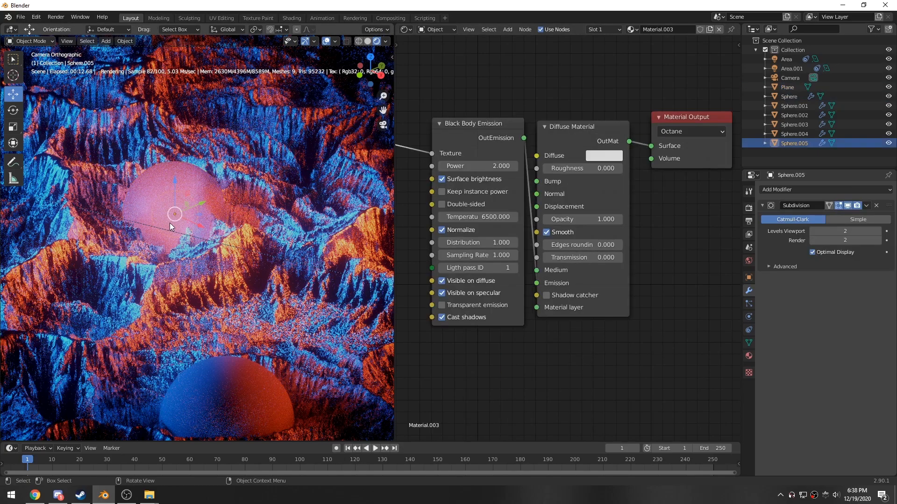
left_click(494, 168)
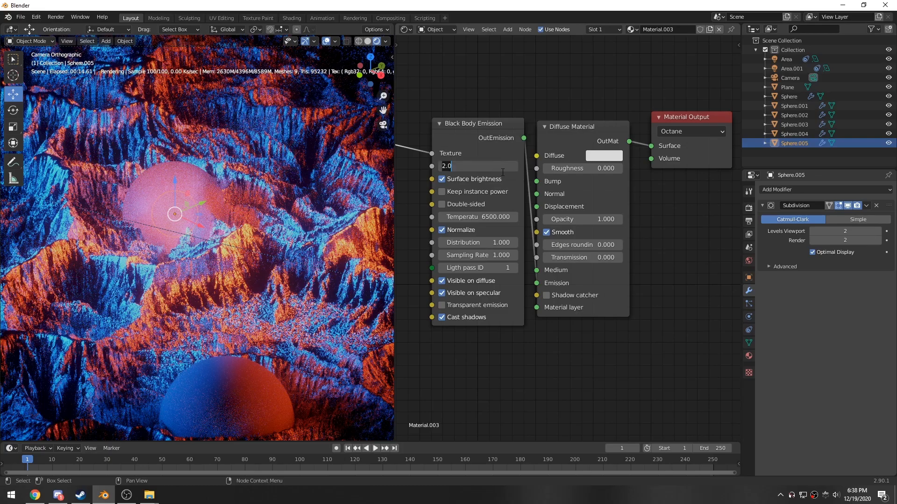
type("5")
key("Return")
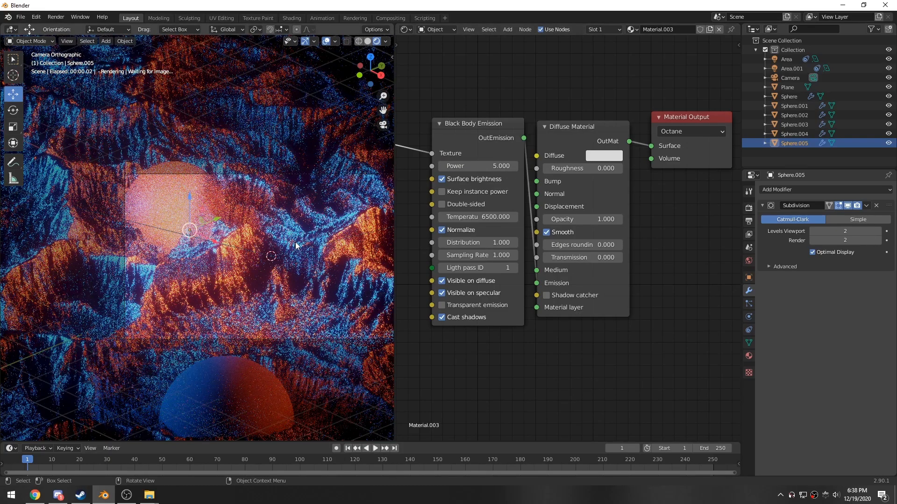
- Add a Plain Axes empty to the scene
middle_click_drag(302, 268, 229, 255, "shift")
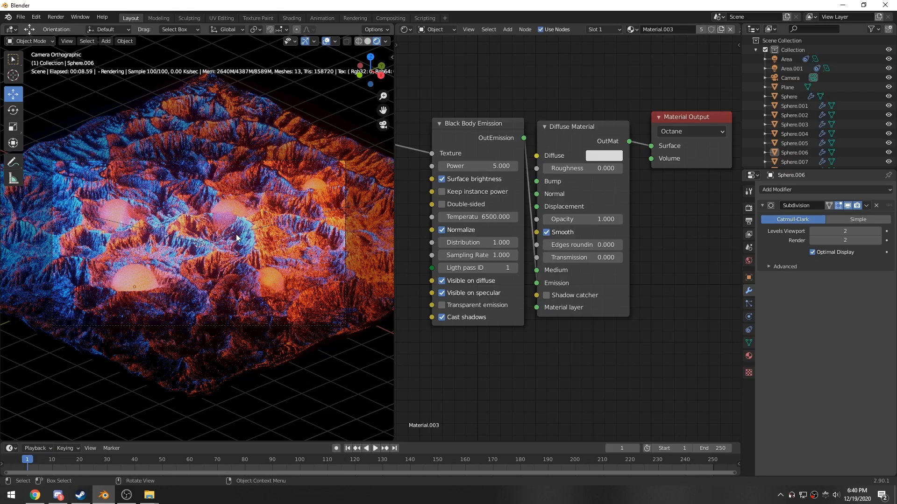
middle_click_drag(222, 246, 177, 254)
key("shift+a")
mouse_move(156, 356)
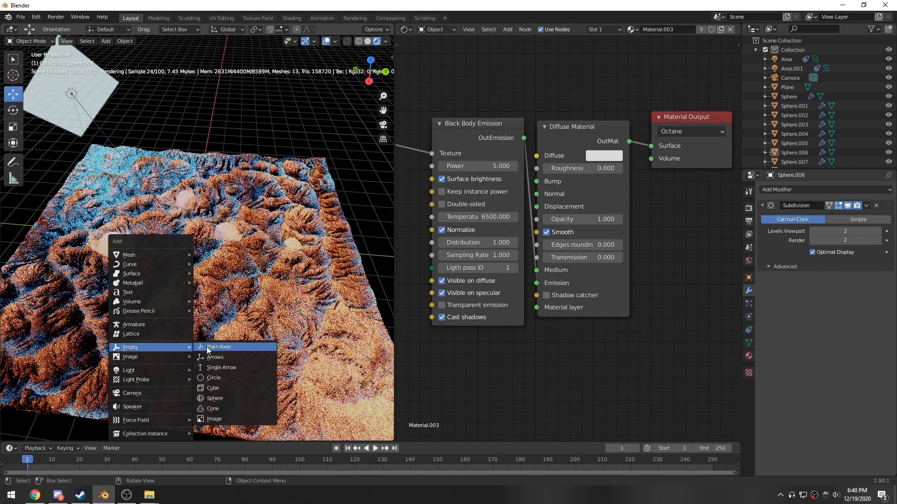
left_click(225, 347)
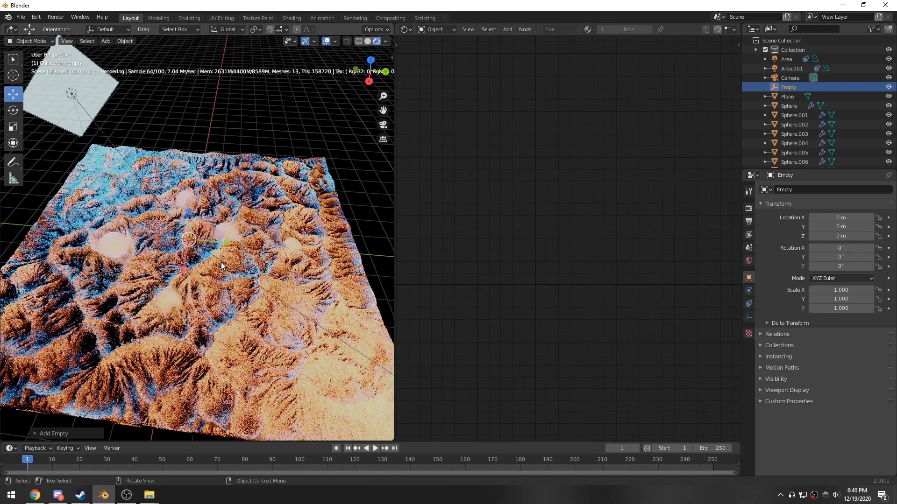
- Move the empty down onto the terrain among the spheres, at about 0.16 m height
middle_click_drag(221, 259, 169, 295)
left_click_drag(181, 200, 182, 182)
left_click(367, 41)
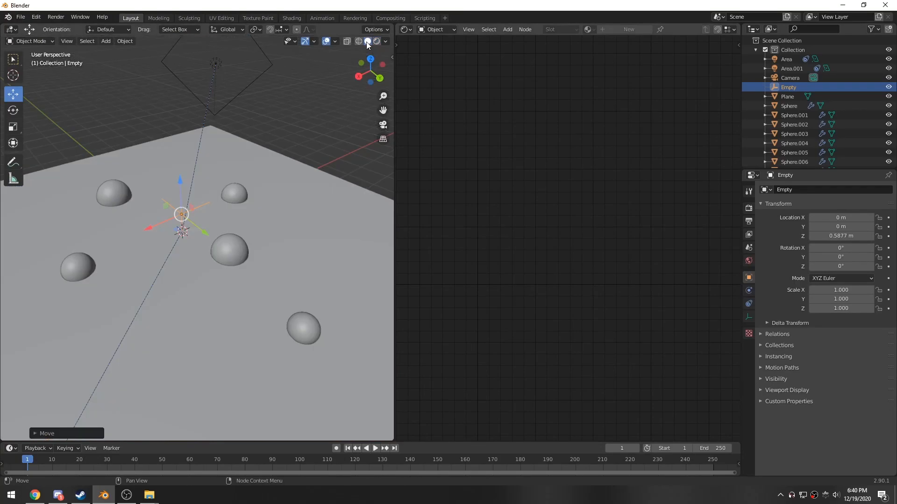
middle_click_drag(200, 259, 185, 169)
left_click_drag(186, 170, 186, 164)
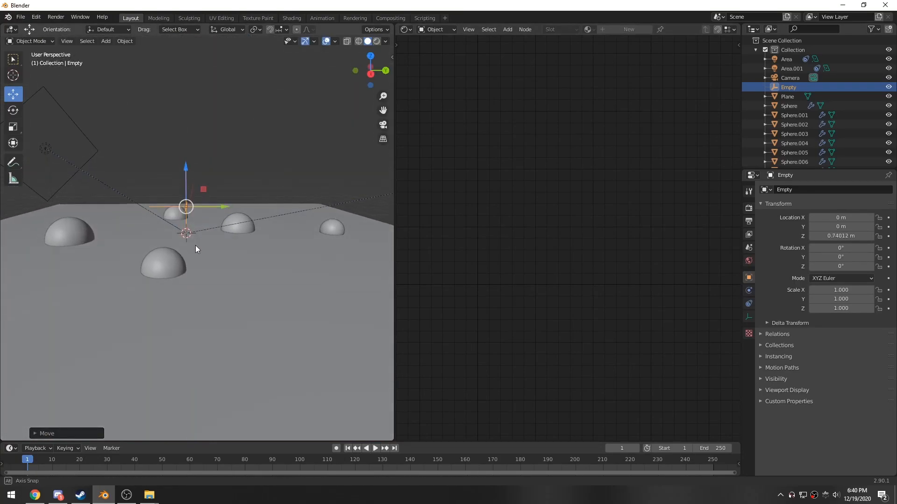
middle_click_drag(195, 245, 191, 270)
scroll(190, 270, "up", 1)
left_click(376, 42)
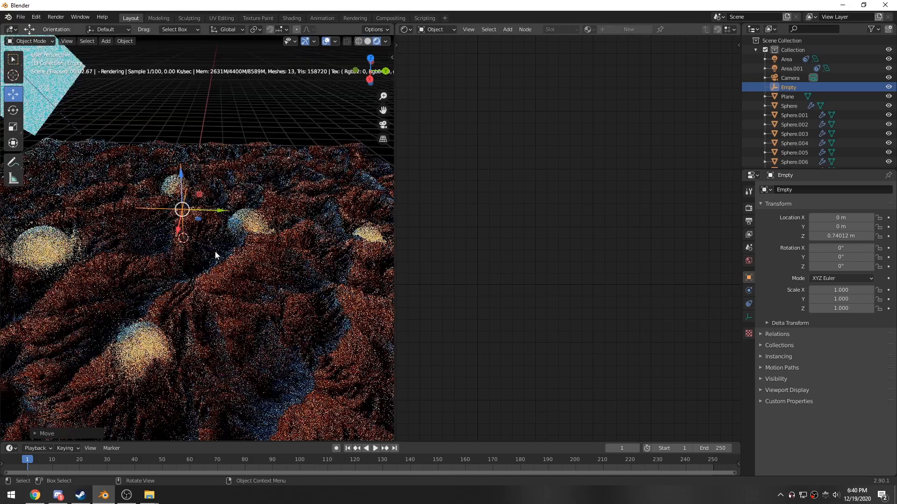
middle_click_drag(215, 251, 165, 135)
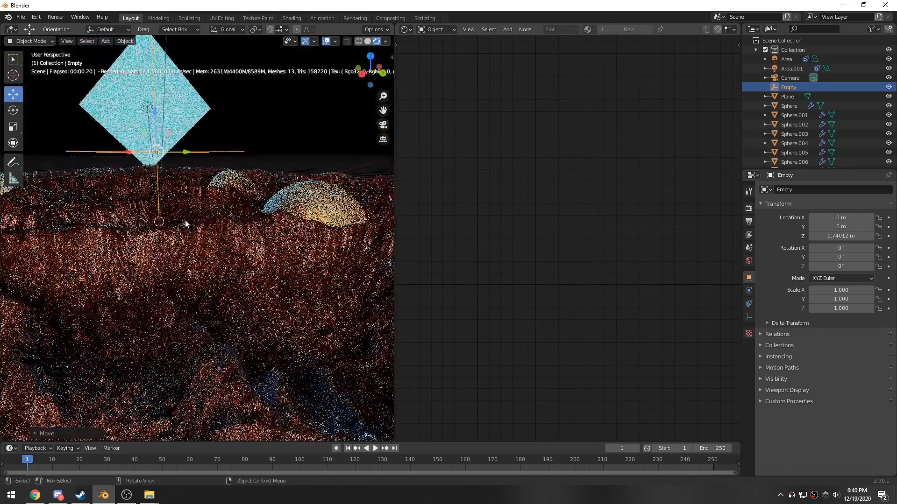
left_click_drag(155, 111, 154, 126)
middle_click_drag(193, 226, 217, 236)
left_click_drag(159, 149, 162, 187)
middle_click_drag(154, 196, 206, 234)
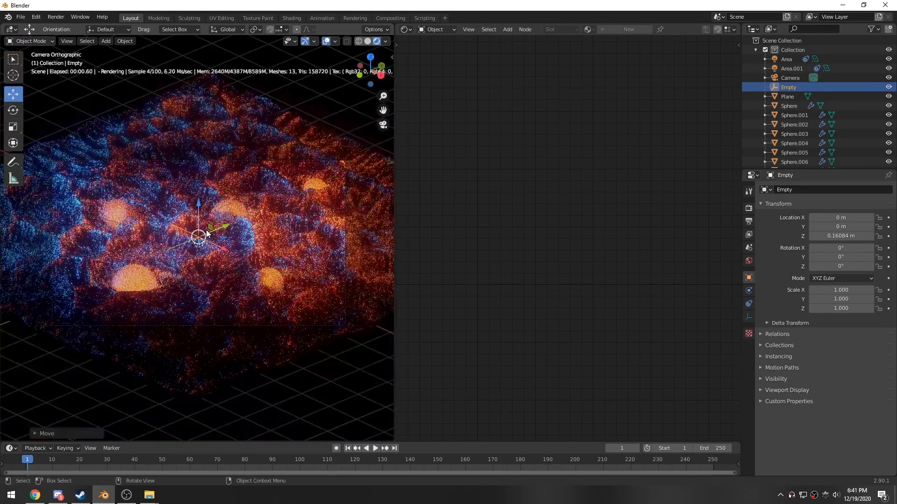
- Disable autofocus on the camera and set its depth-of-field focus object to Empty
left_click(789, 80)
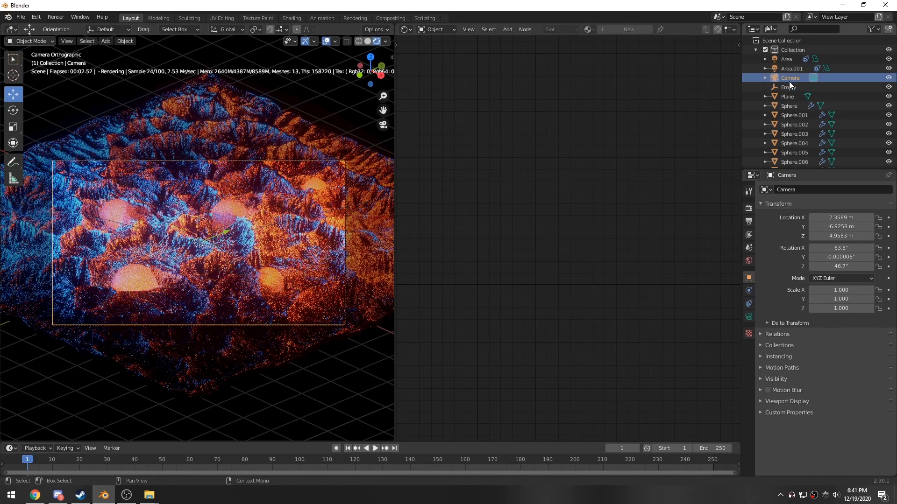
left_click(748, 317)
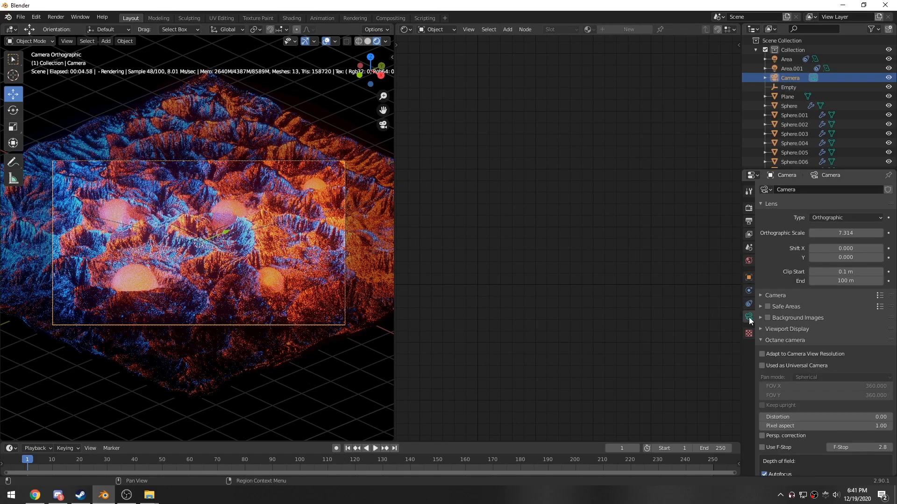
scroll(797, 321, "down", 8)
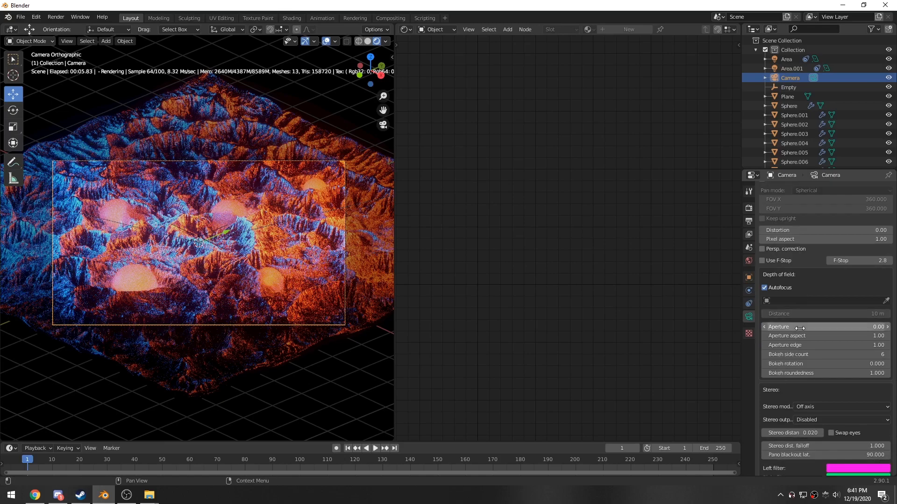
left_click(765, 287)
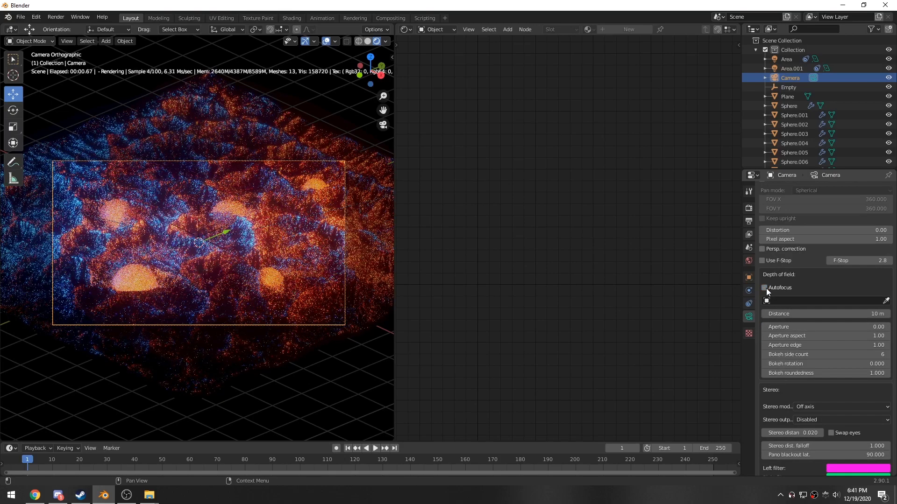
left_click(793, 302)
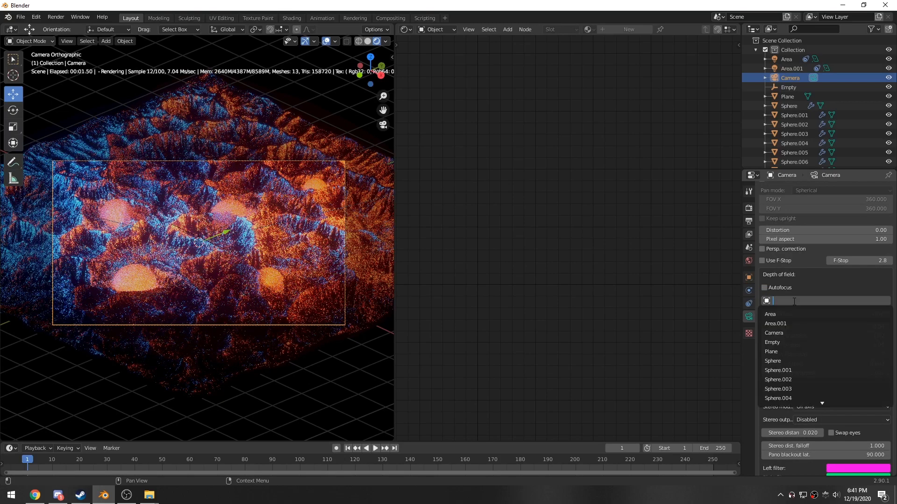
left_click(774, 343)
- Set the camera's depth-of-field aperture to 8
left_click(799, 327)
type("5")
key("Return")
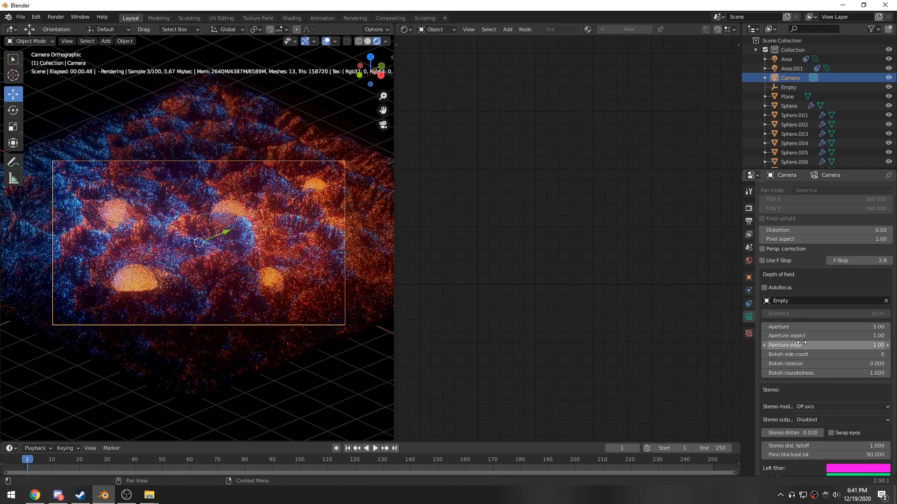
scroll(251, 336, "up", 5)
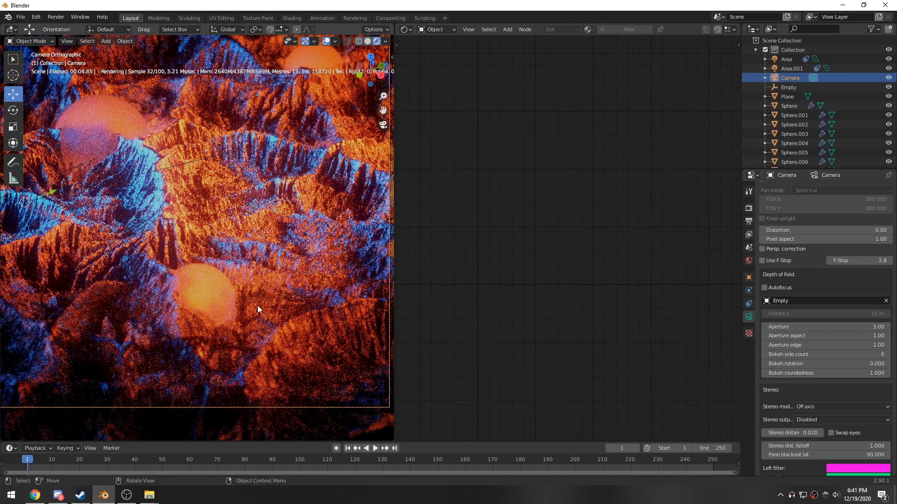
left_click(865, 327)
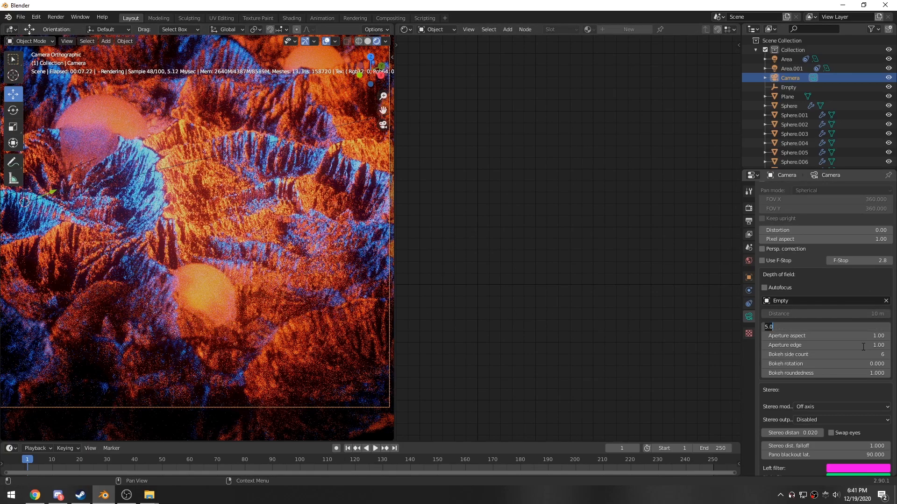
type("8")
key("Return")
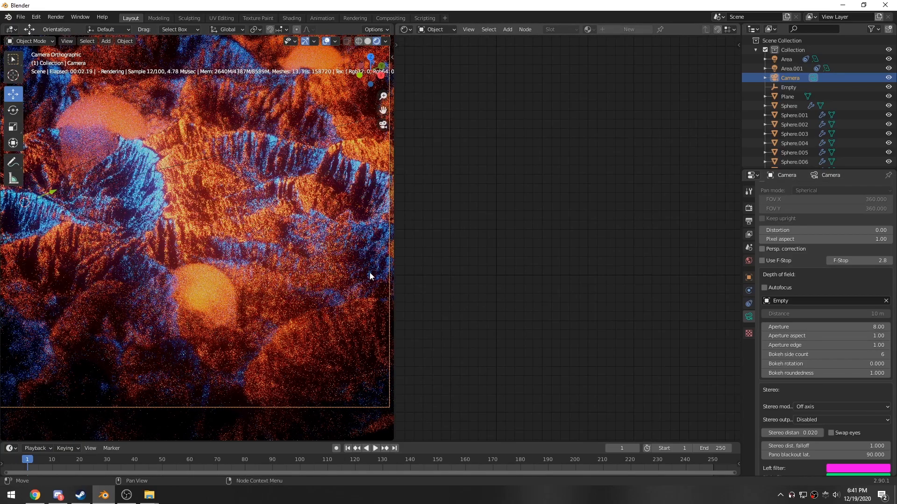
scroll(270, 238, "down", 2)
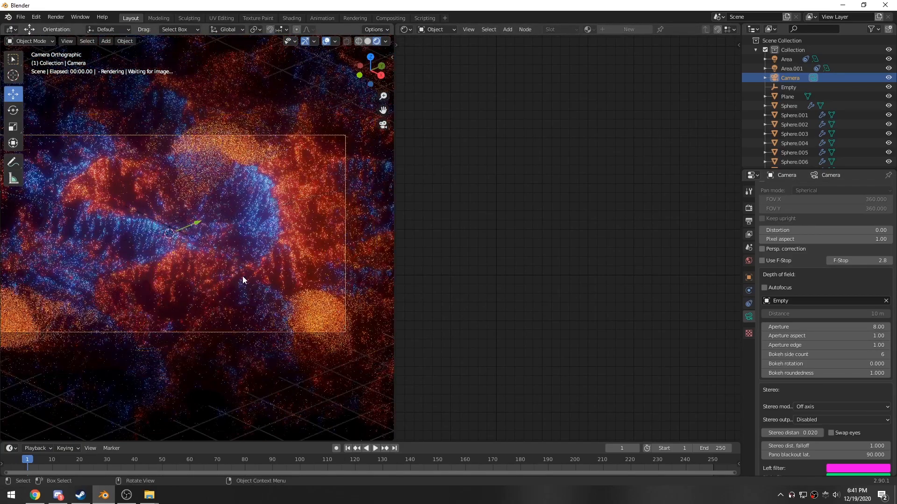
middle_click_drag(243, 277, 266, 263, "shift")
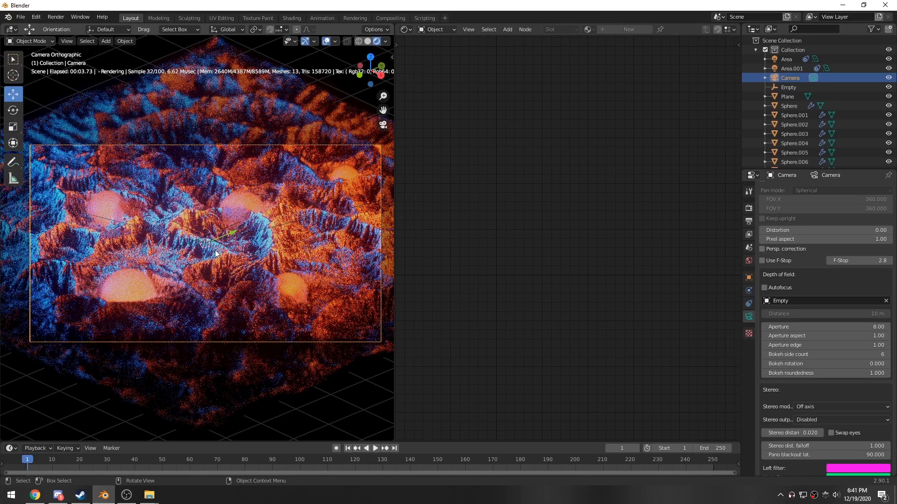
right_click(204, 241, "shift")
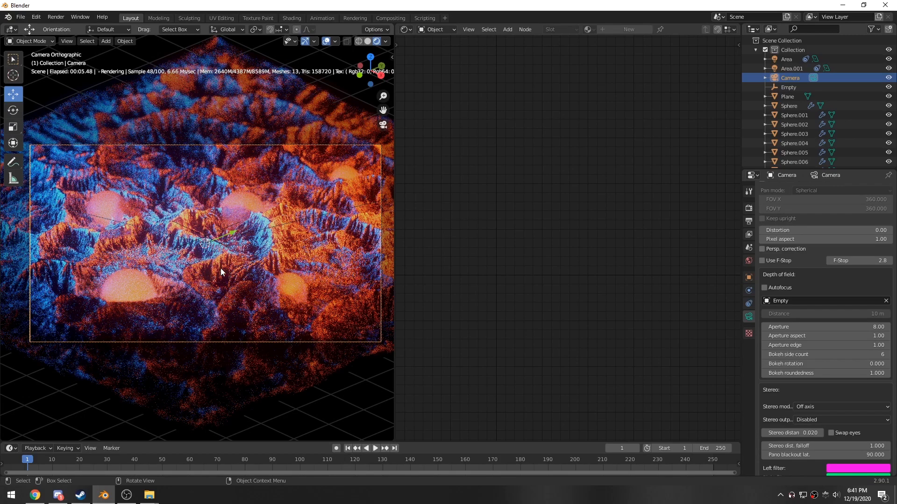